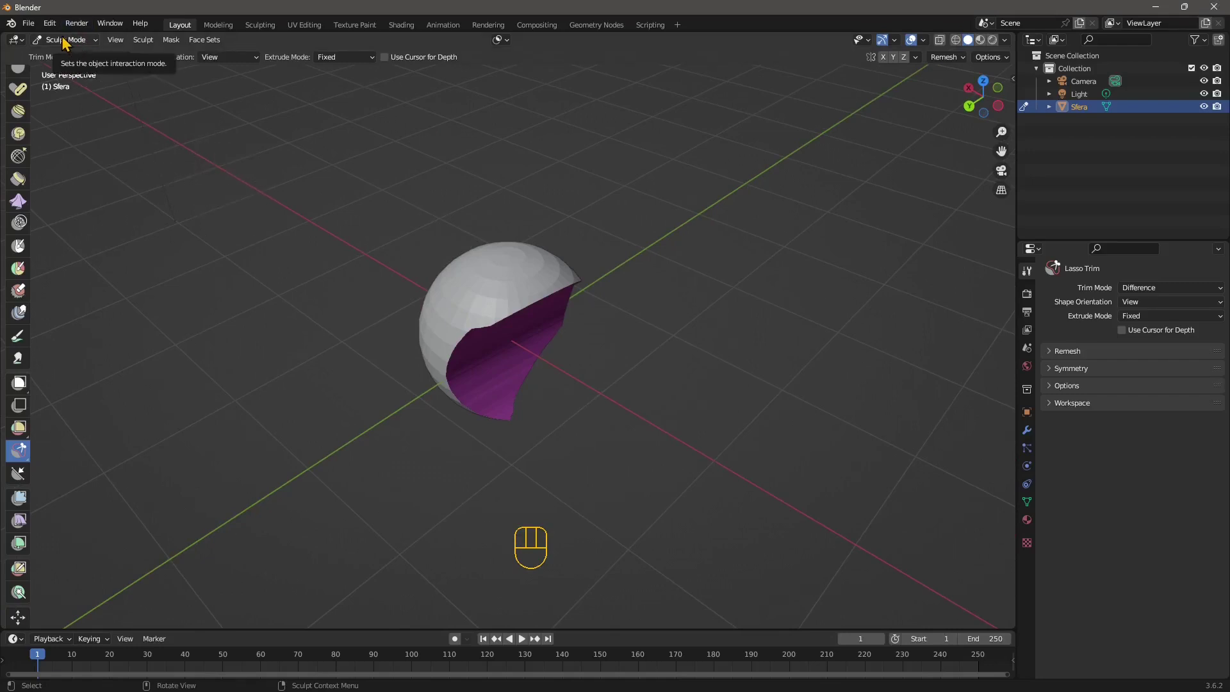
Start a new General file without saving the changes to the current scene
{"action": "left_click", "coordinate": [49, 23]}
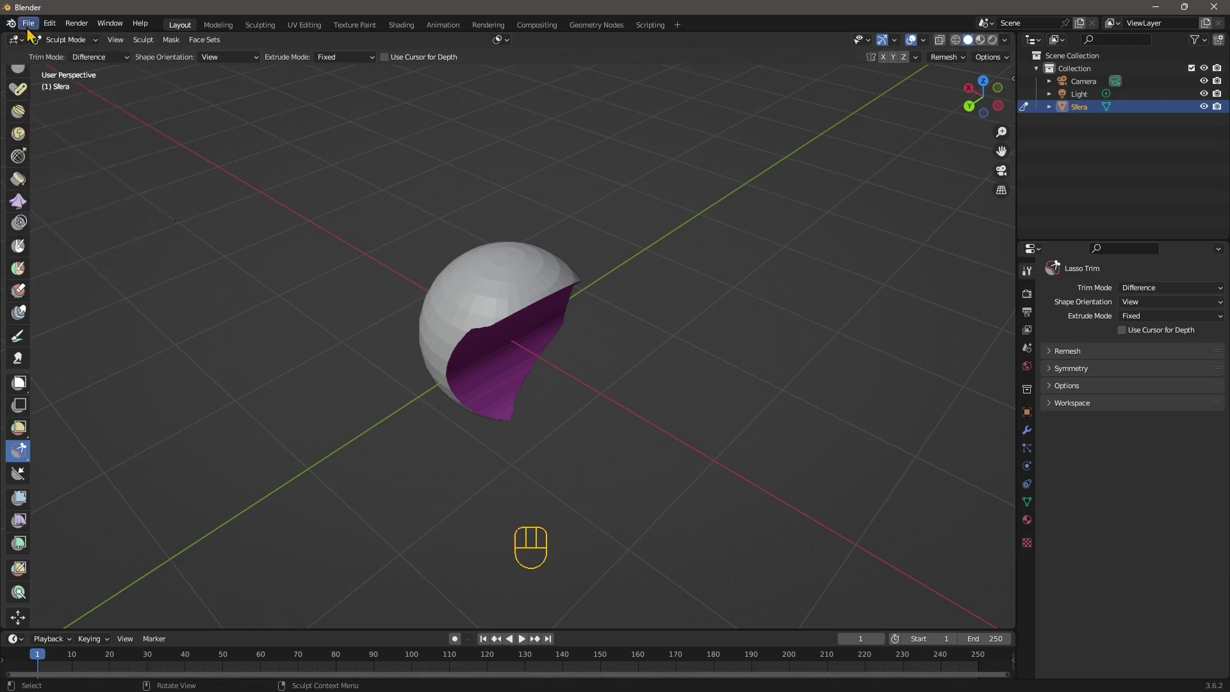
{"action": "left_click", "coordinate": [29, 23]}
{"action": "mouse_move", "coordinate": [64, 38]}
{"action": "left_click", "coordinate": [205, 38]}
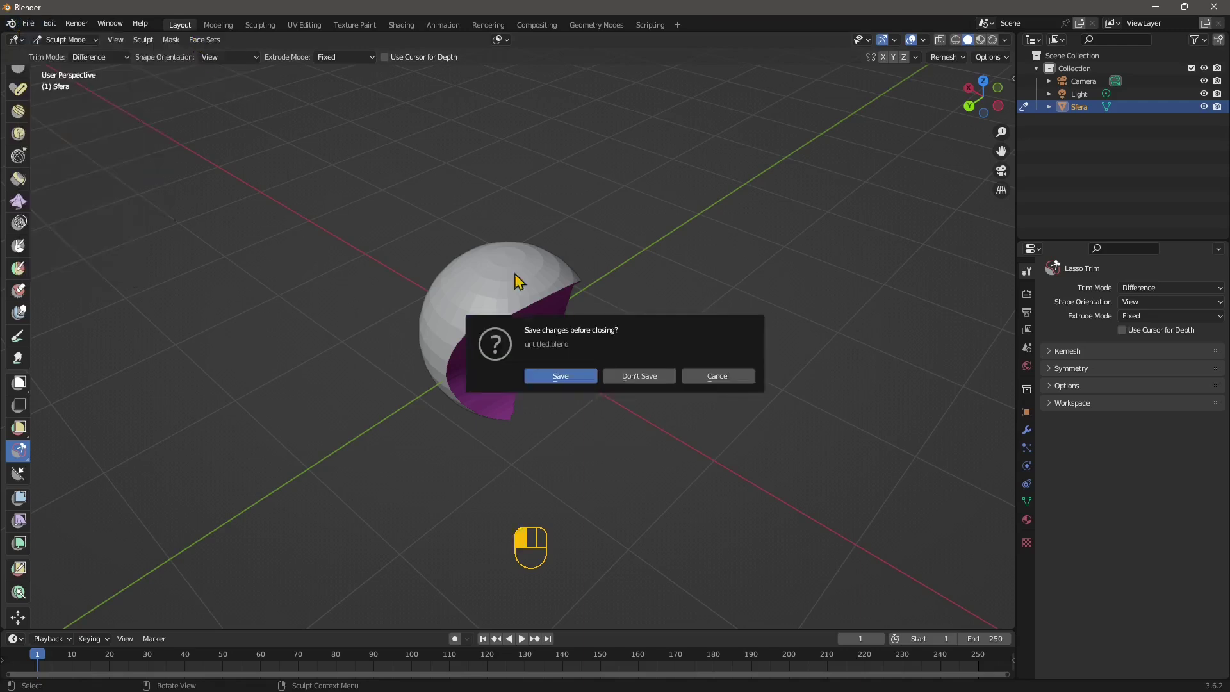
{"action": "left_click", "coordinate": [625, 376]}
{"action": "left_click", "coordinate": [612, 446]}
{"action": "middle_click_drag", "start_coordinate": [604, 447], "coordinate": [596, 387]}
{"action": "scroll", "coordinate": [532, 382], "scroll_direction": "down", "scroll_amount": 2}
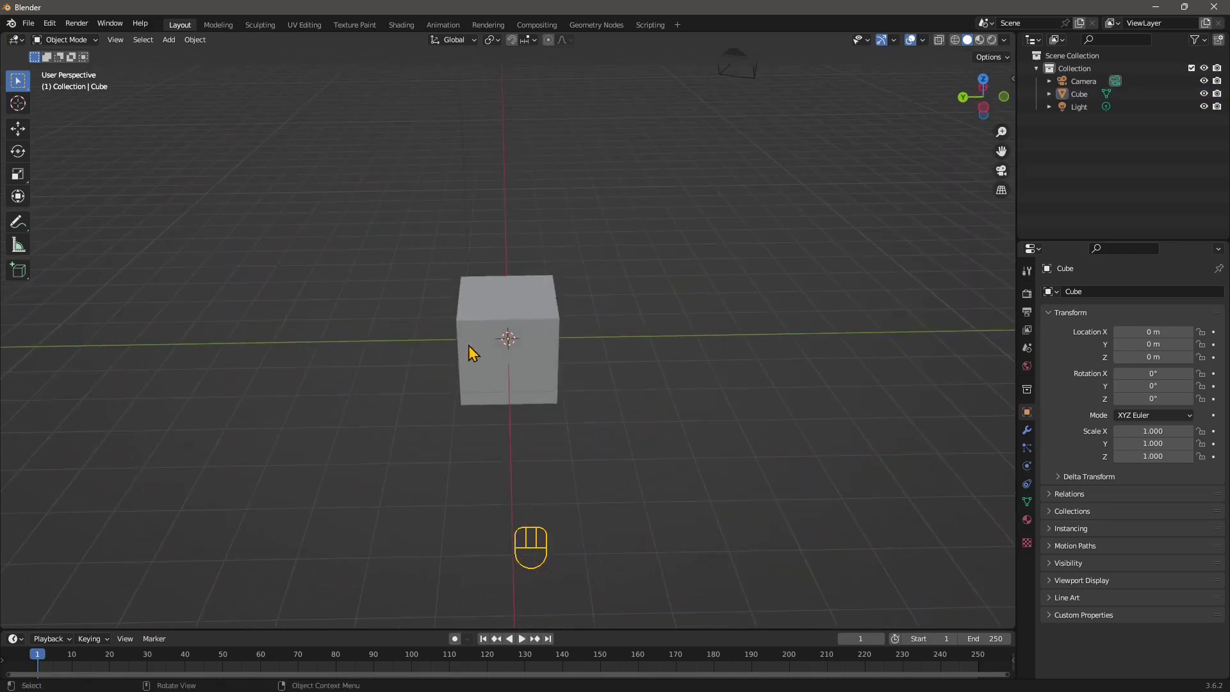
{"action": "middle_click_drag", "start_coordinate": [547, 466], "coordinate": [549, 391]}
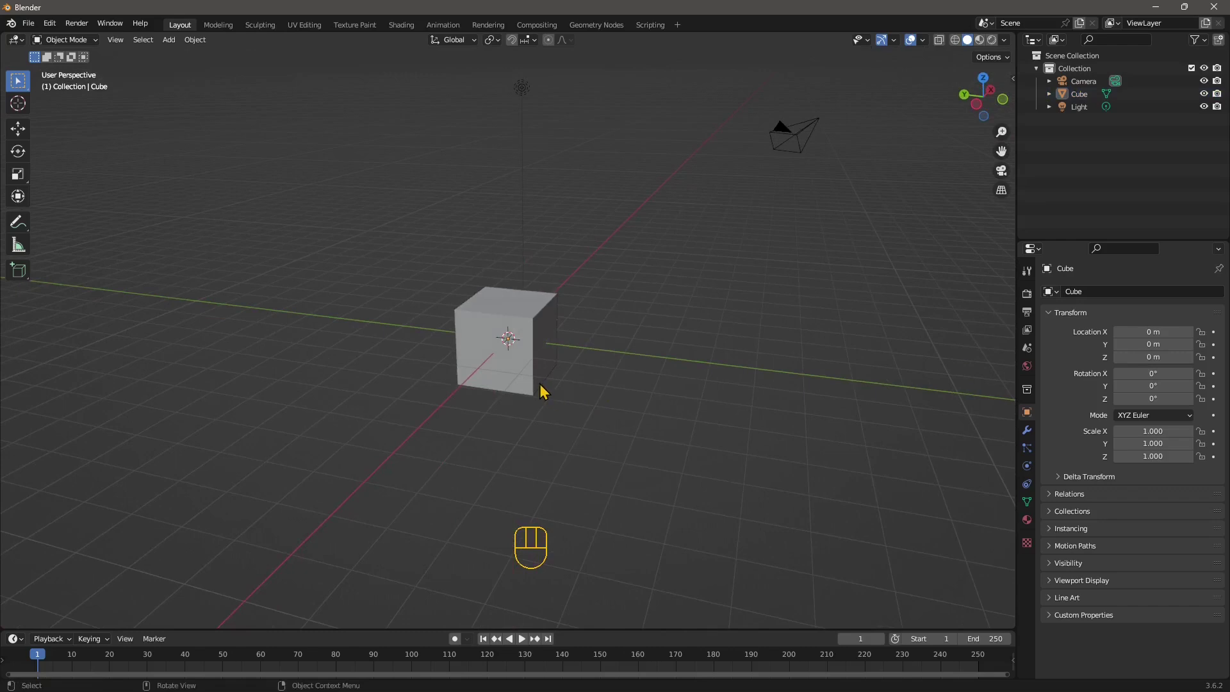
{"action": "scroll", "coordinate": [541, 392], "scroll_direction": "up", "scroll_amount": 1}
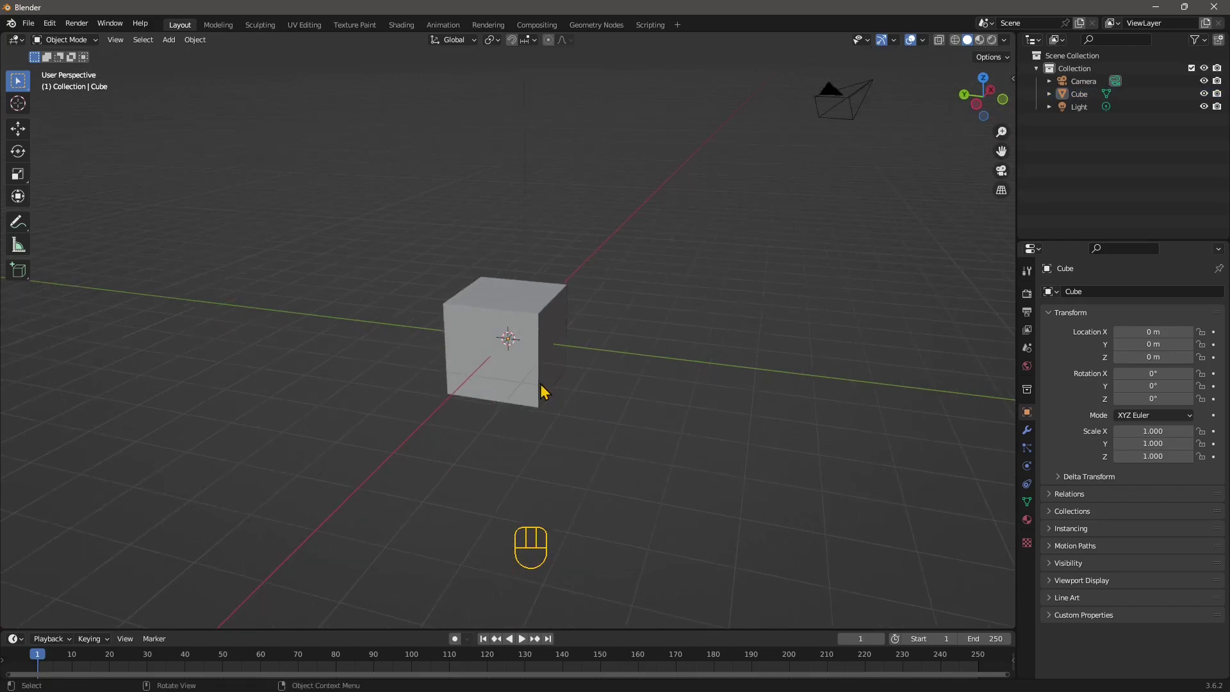
{"action": "middle_click_drag", "start_coordinate": [538, 386], "coordinate": [578, 392]}
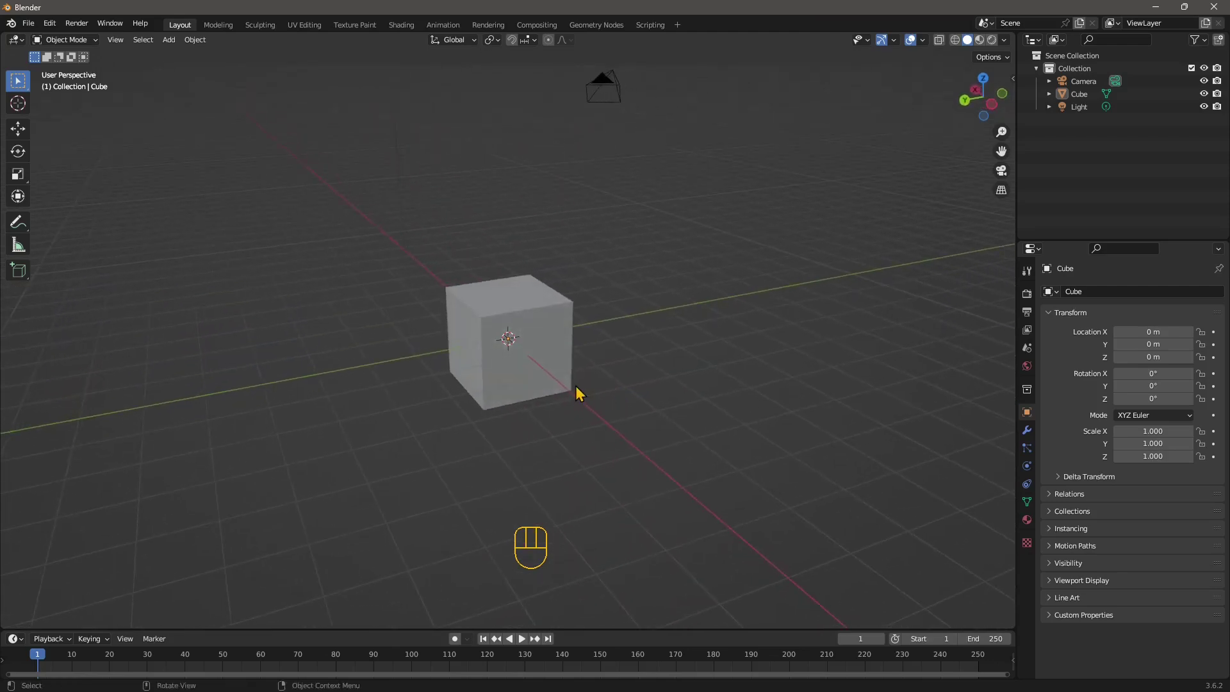
{"action": "left_click", "coordinate": [502, 302]}
{"action": "middle_click_drag", "start_coordinate": [671, 439], "coordinate": [506, 288]}
{"action": "scroll", "coordinate": [503, 288], "scroll_direction": "up", "scroll_amount": 1}
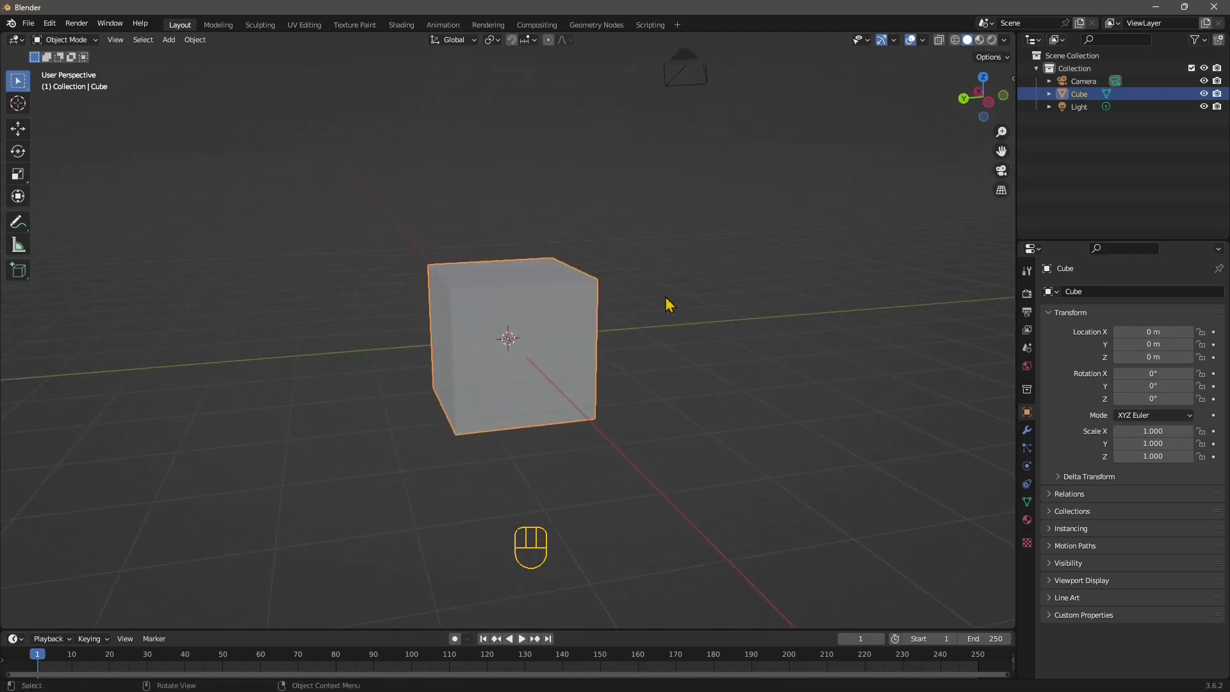
{"action": "middle_click_drag", "start_coordinate": [668, 304], "coordinate": [549, 357]}
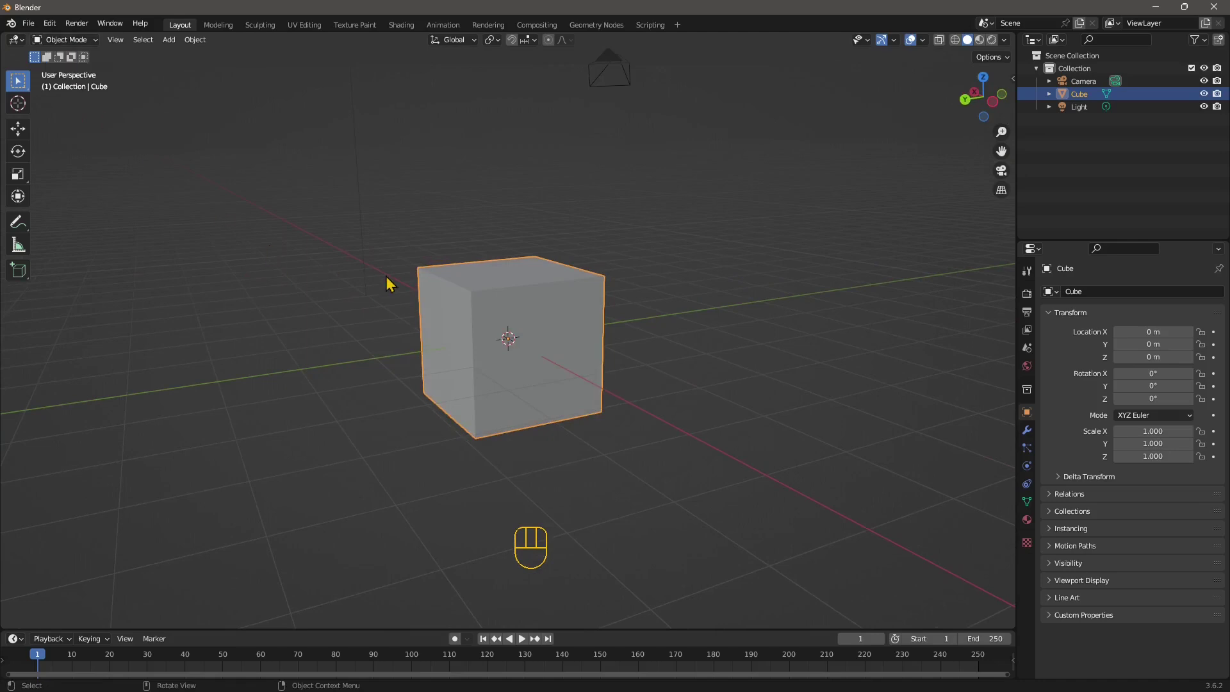
{"action": "left_click", "coordinate": [322, 347]}
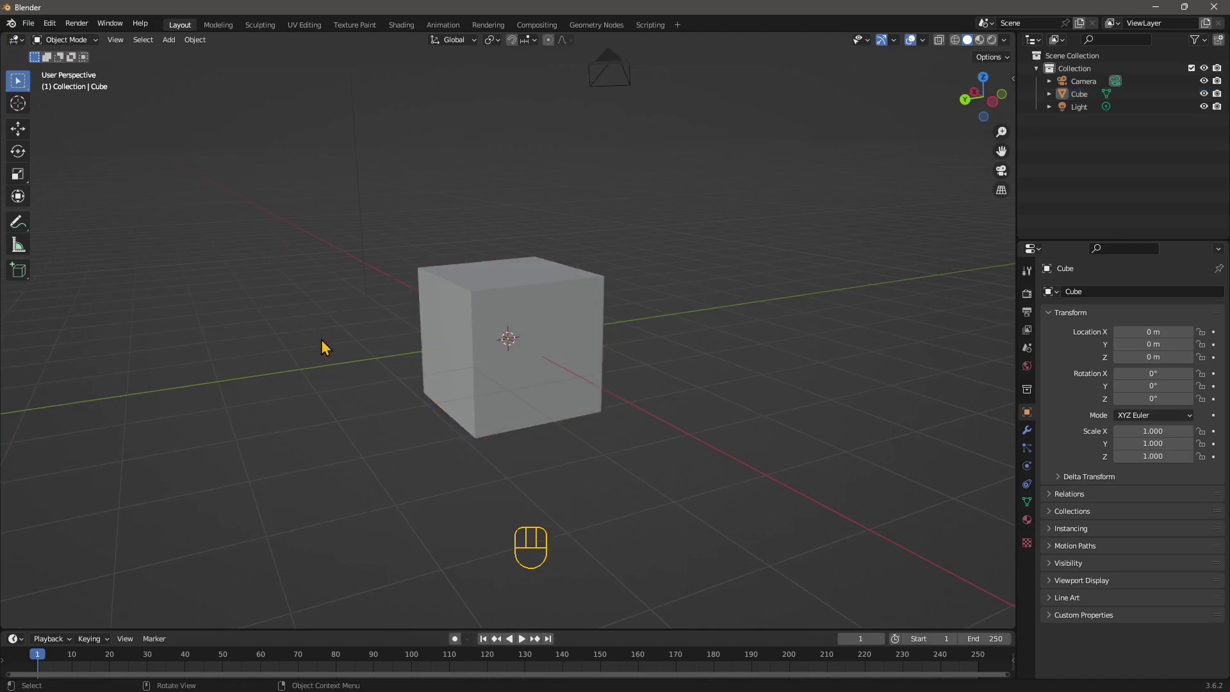
{"action": "middle_click_drag", "start_coordinate": [475, 349], "coordinate": [333, 301]}
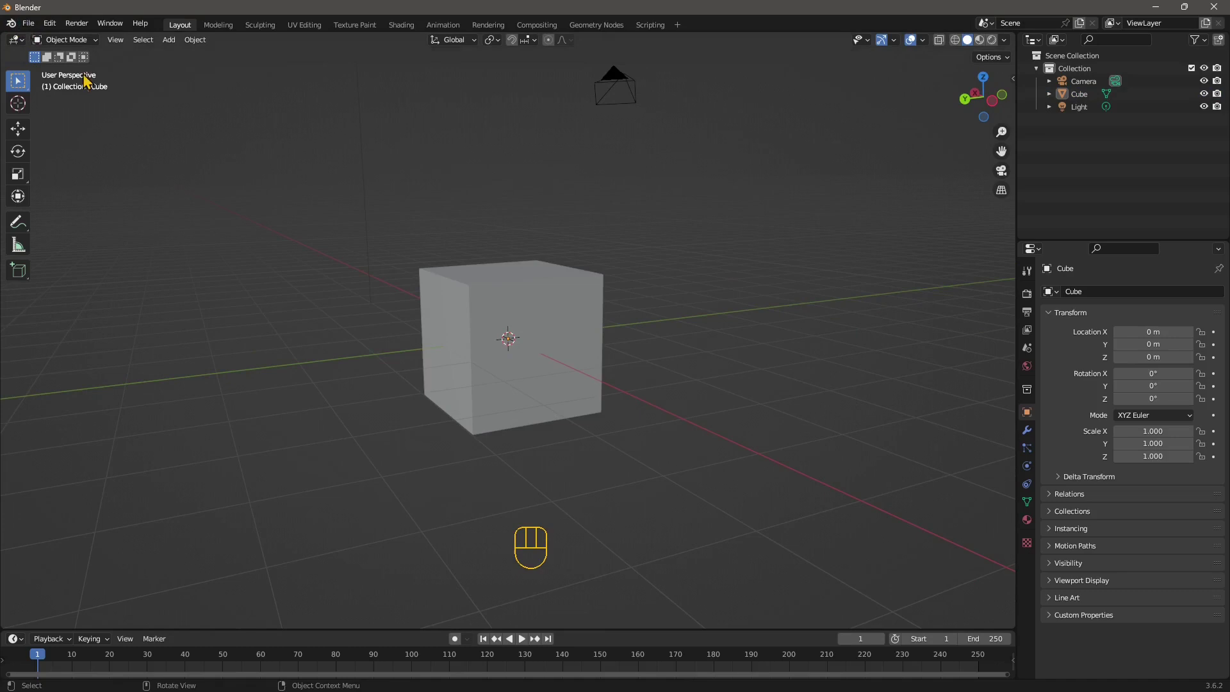
Search the add-ons in the preferences for "bool" to check the Bool Tool add-on, and close the preferences
{"action": "left_click", "coordinate": [49, 23]}
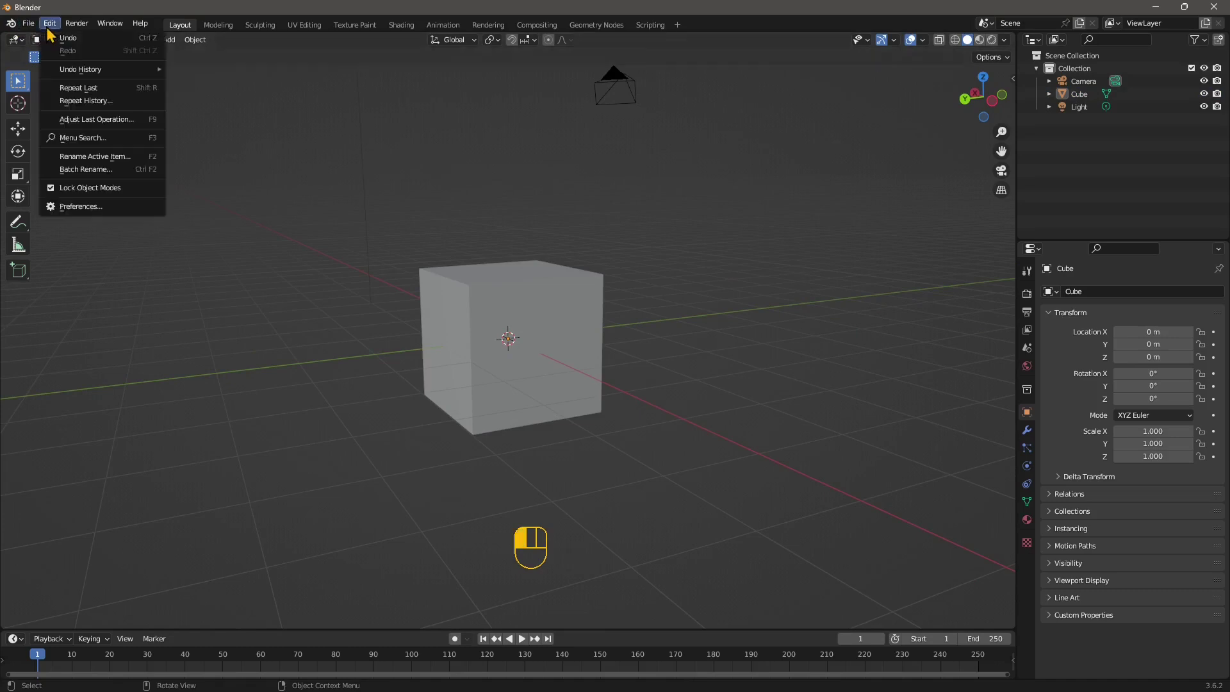
{"action": "left_click", "coordinate": [84, 206]}
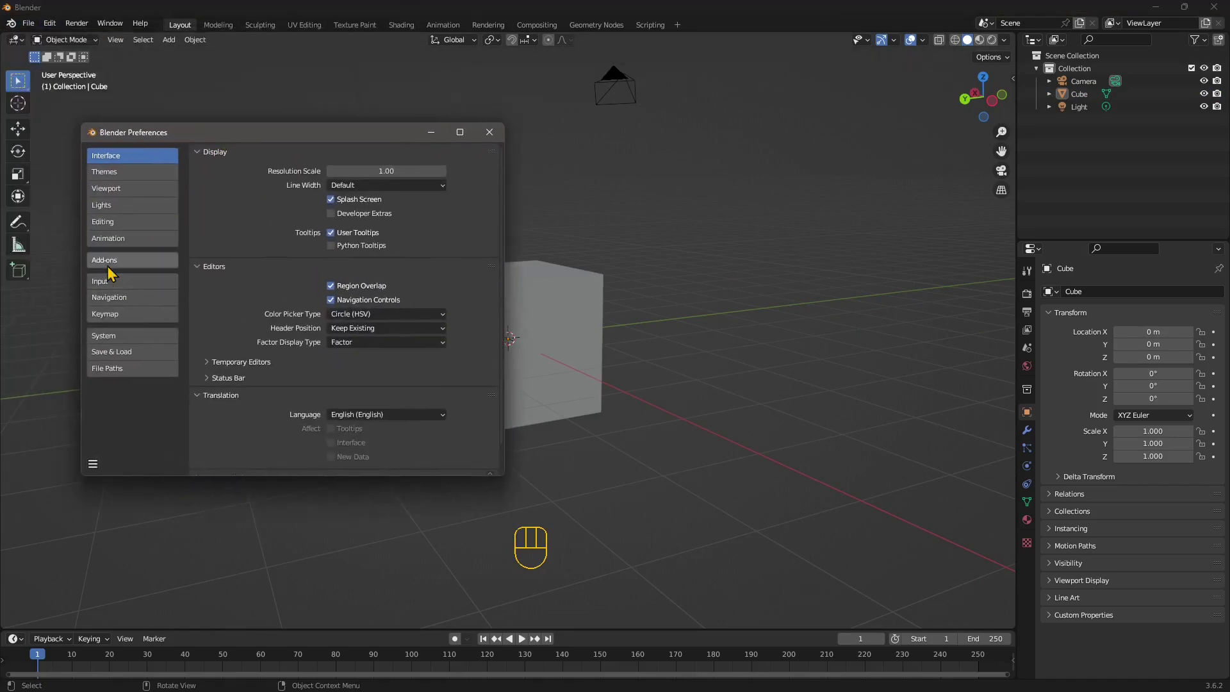
{"action": "left_click", "coordinate": [109, 261]}
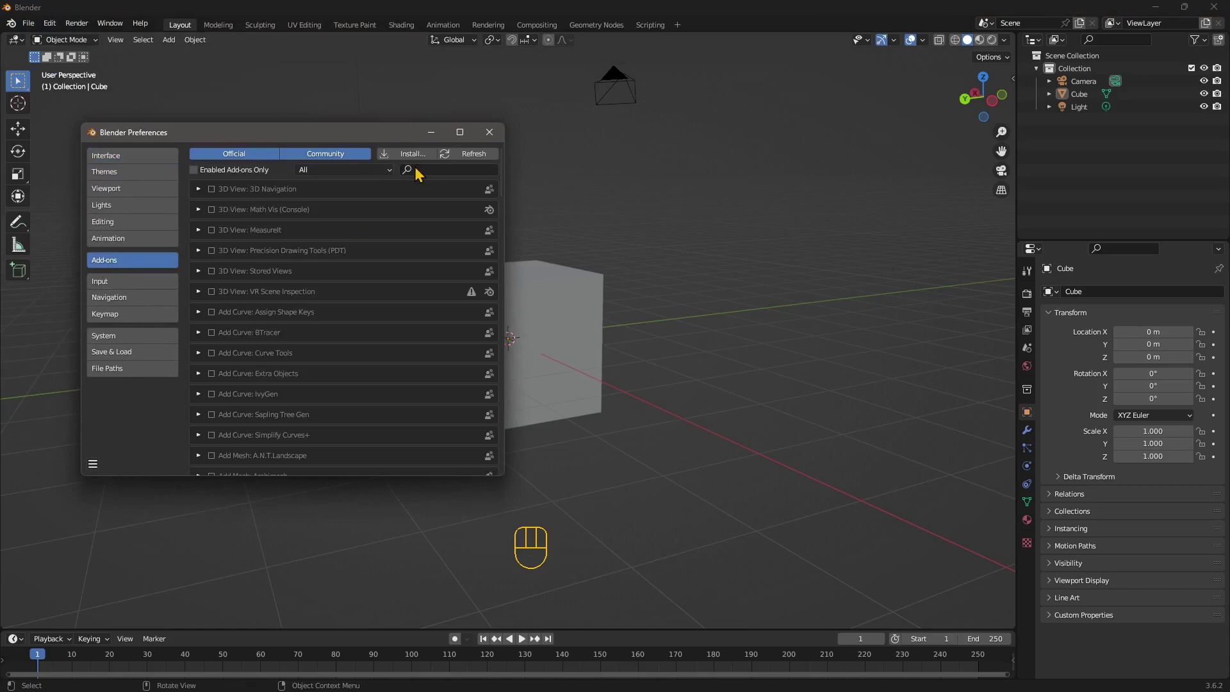
{"action": "left_click", "coordinate": [418, 172]}
{"action": "type", "text": "bool"}
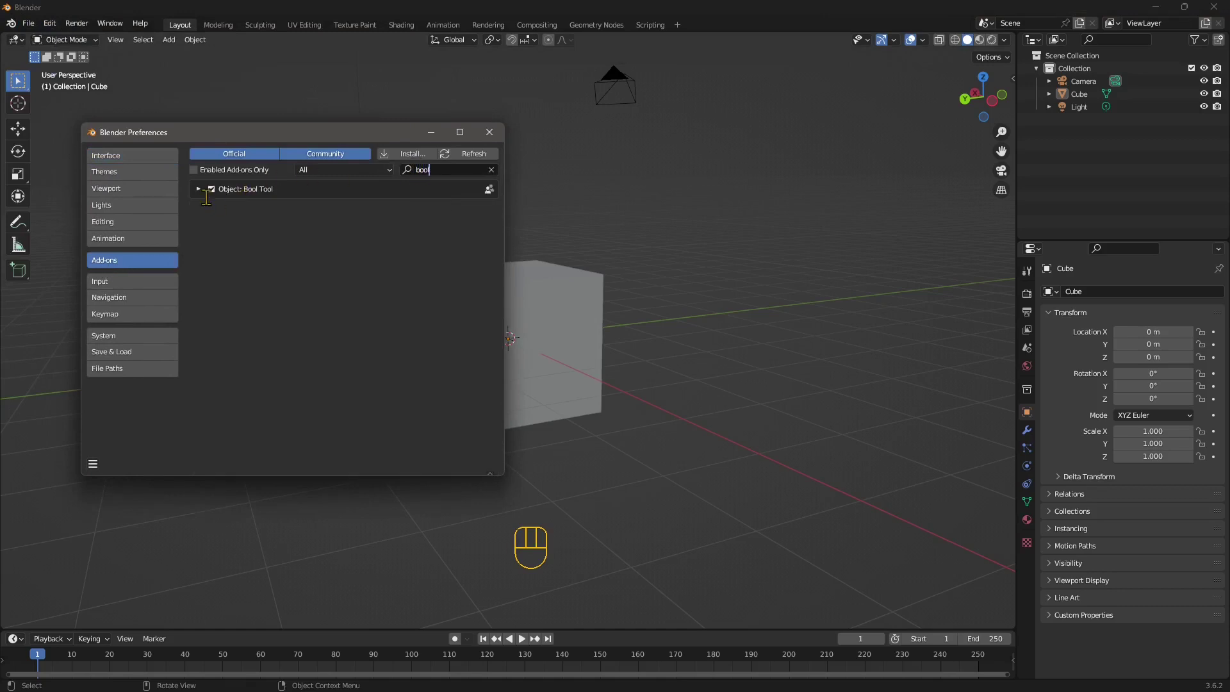
{"action": "left_click", "coordinate": [489, 132]}
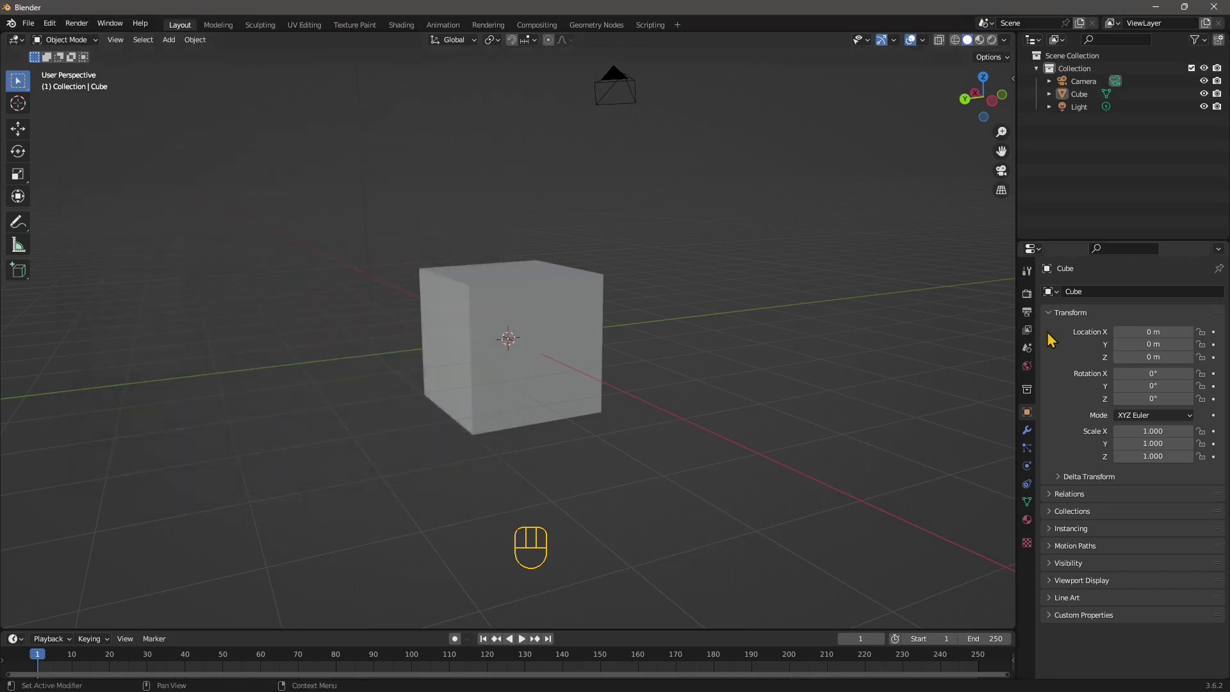
Show the cube's modifier properties and look through the modifiers that can be added
{"action": "left_click", "coordinate": [1027, 429]}
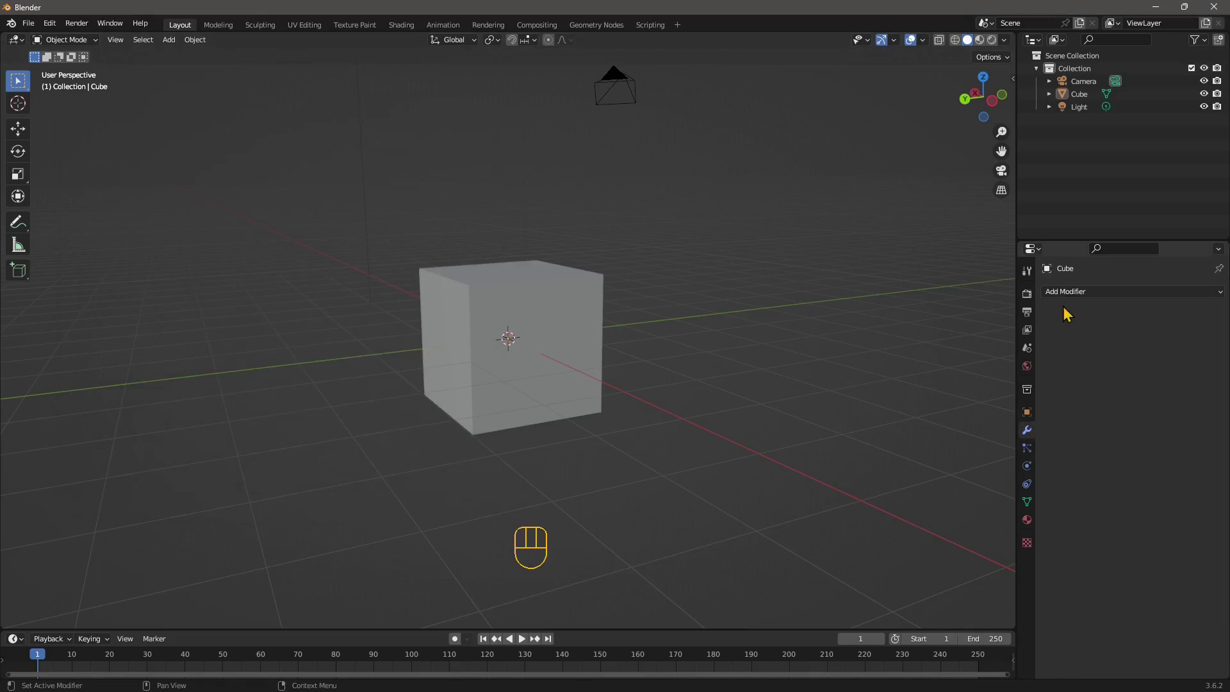
{"action": "left_click", "coordinate": [1075, 291]}
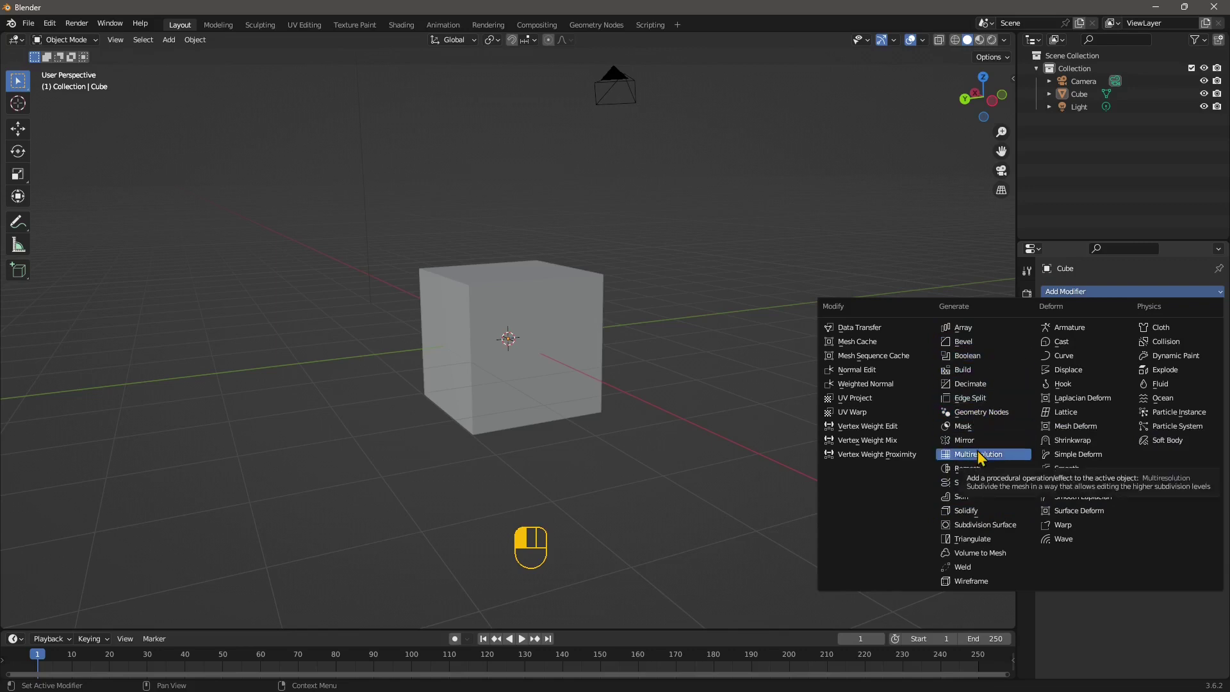
{"action": "middle_click_drag", "start_coordinate": [662, 365], "coordinate": [448, 359]}
Add a UV sphere and raise it along the Z axis so its lower part overlaps the cube's top
{"action": "left_click", "coordinate": [168, 40]}
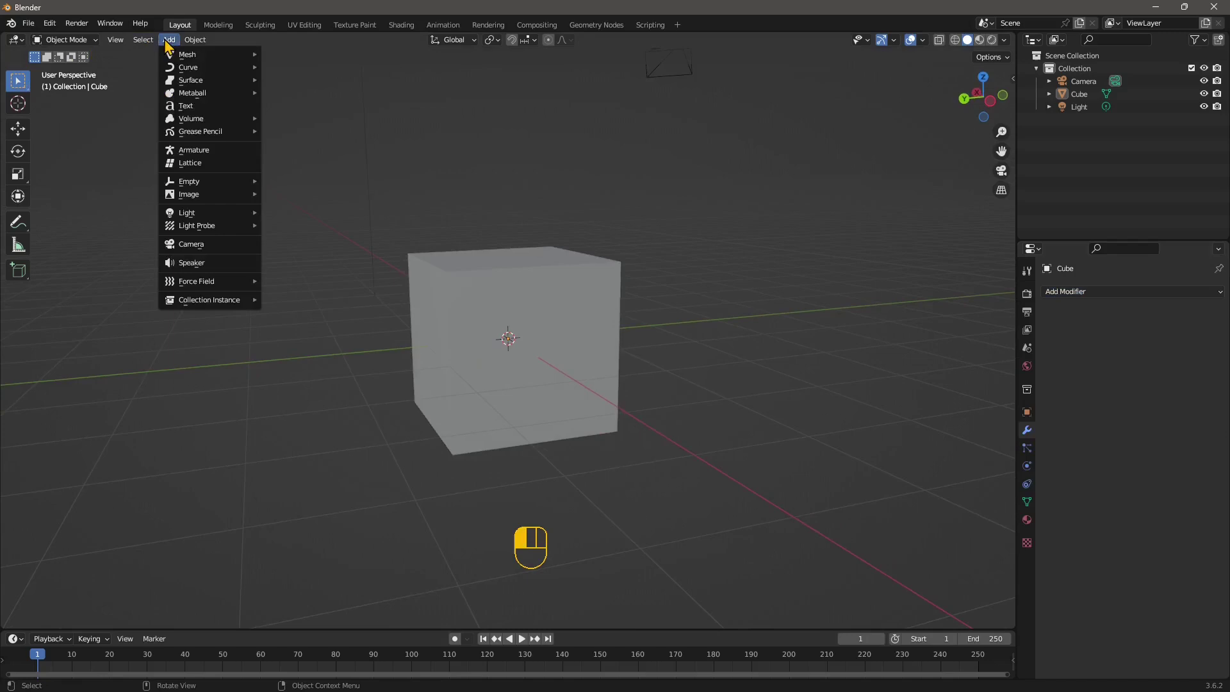
{"action": "mouse_move", "coordinate": [176, 61]}
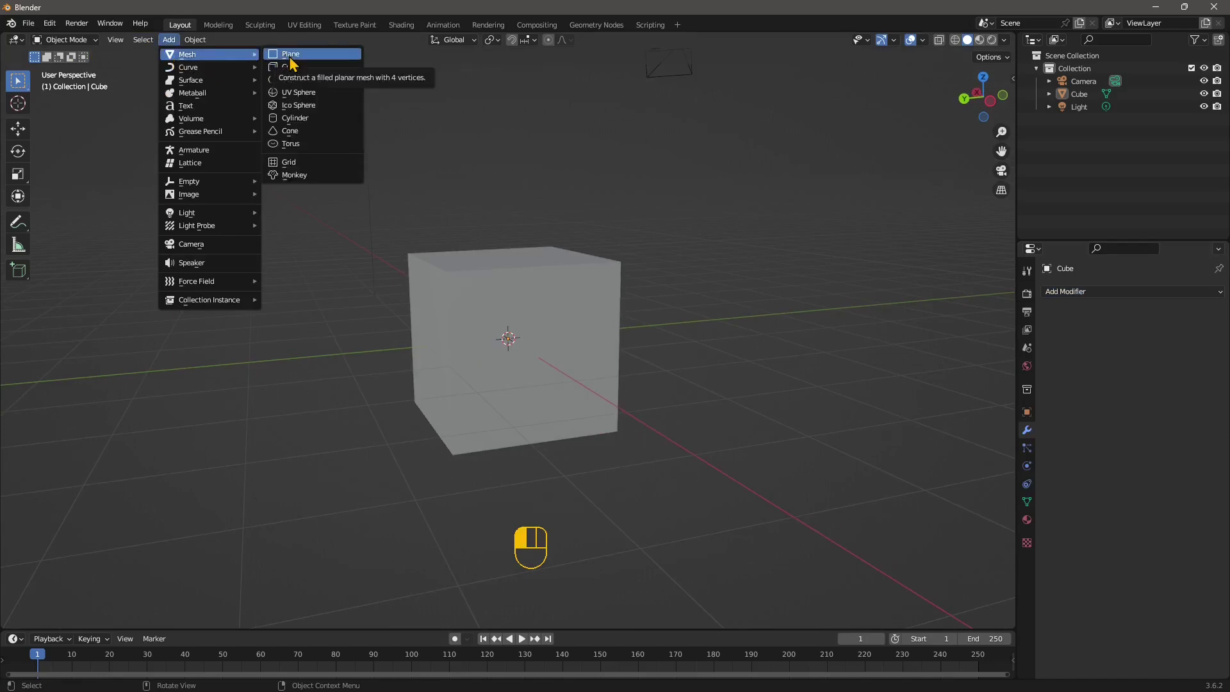
{"action": "left_click", "coordinate": [298, 95]}
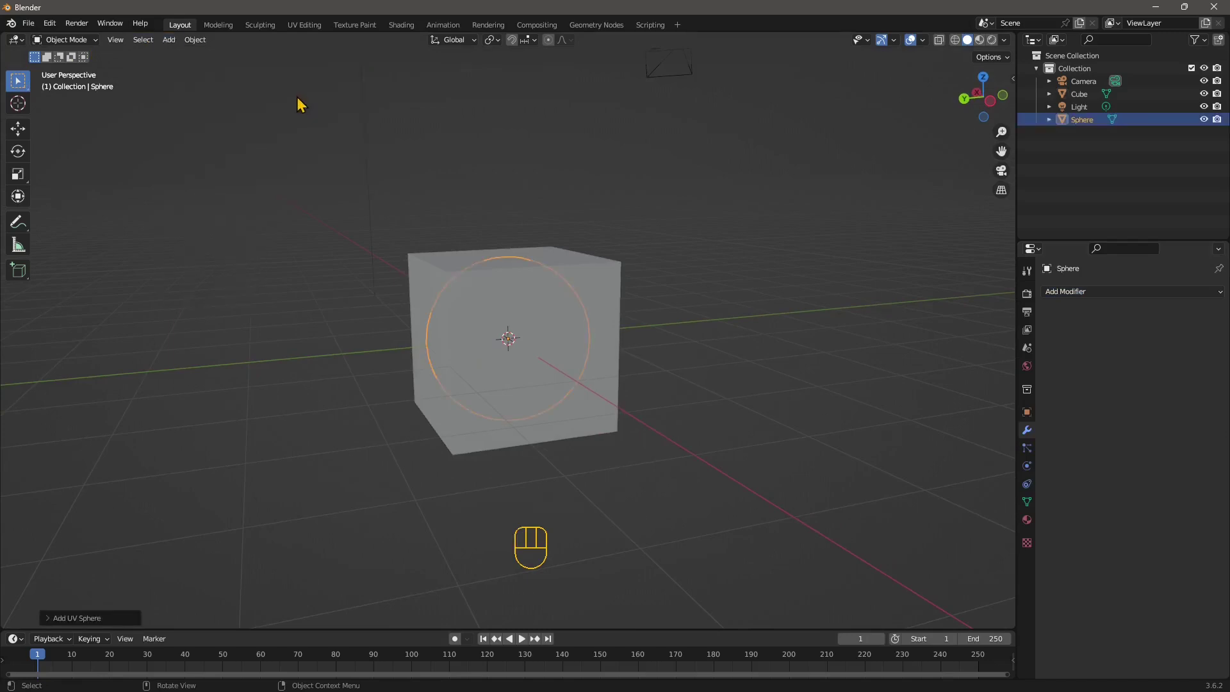
{"action": "left_click", "coordinate": [18, 128]}
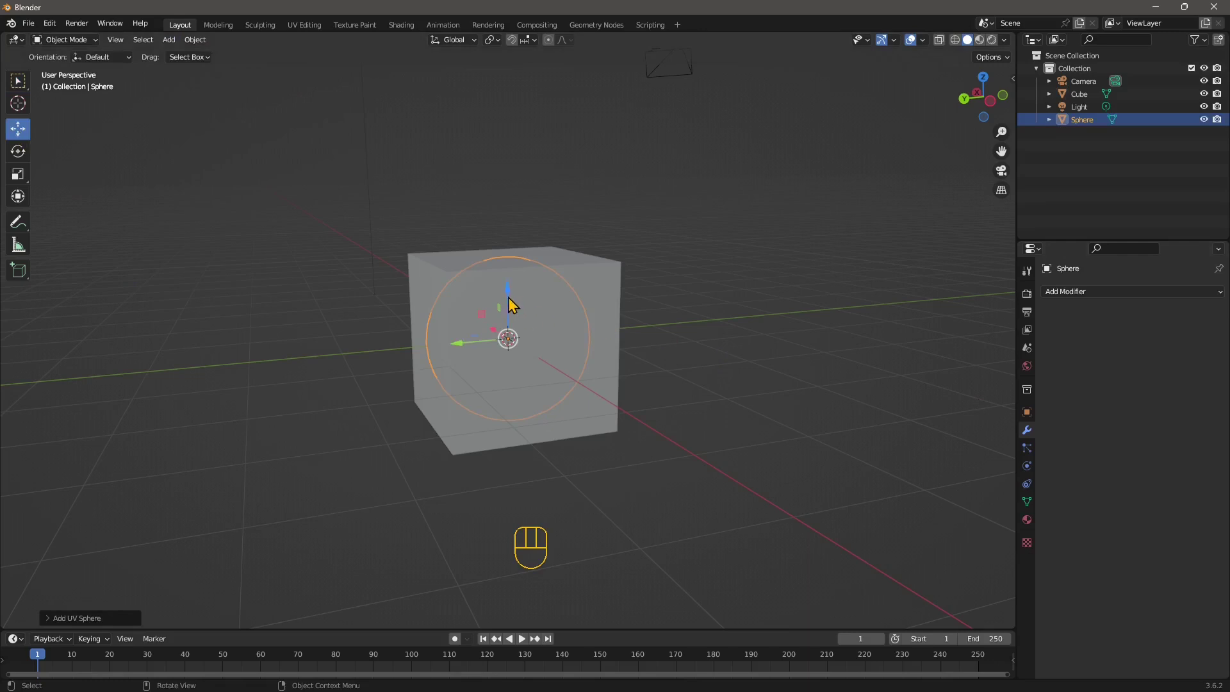
{"action": "left_click_drag", "start_coordinate": [511, 304], "coordinate": [510, 163]}
{"action": "middle_click_drag", "start_coordinate": [511, 163], "coordinate": [663, 364]}
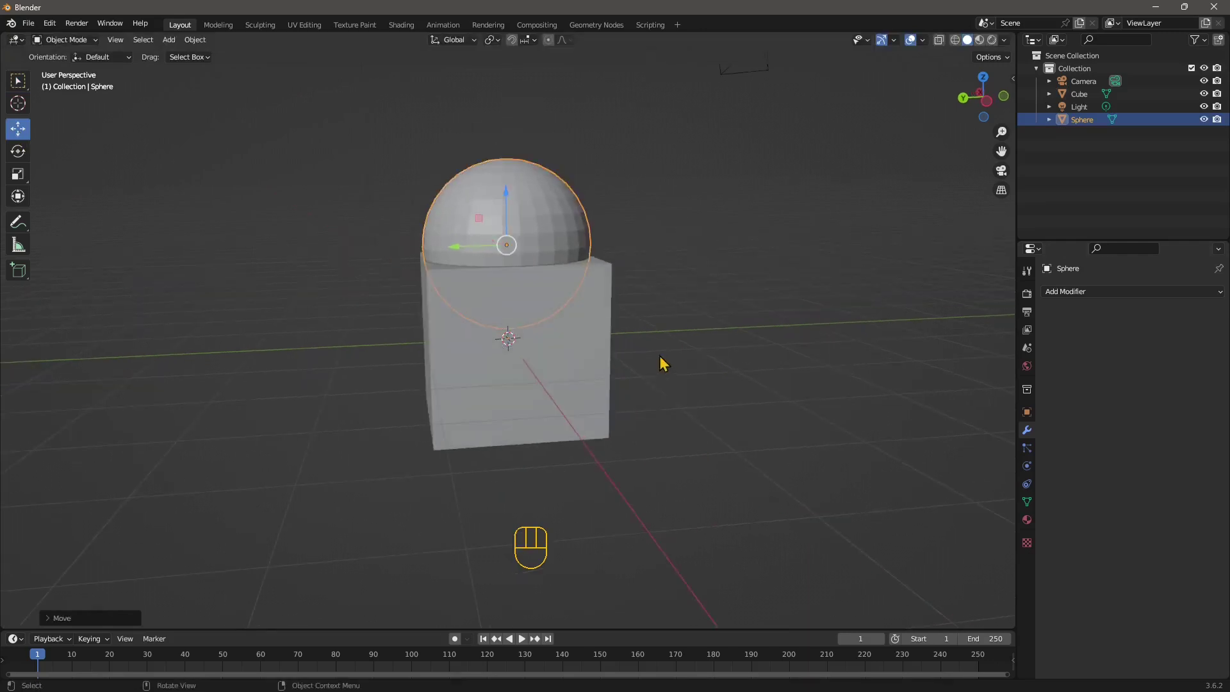
{"action": "left_click", "coordinate": [717, 389]}
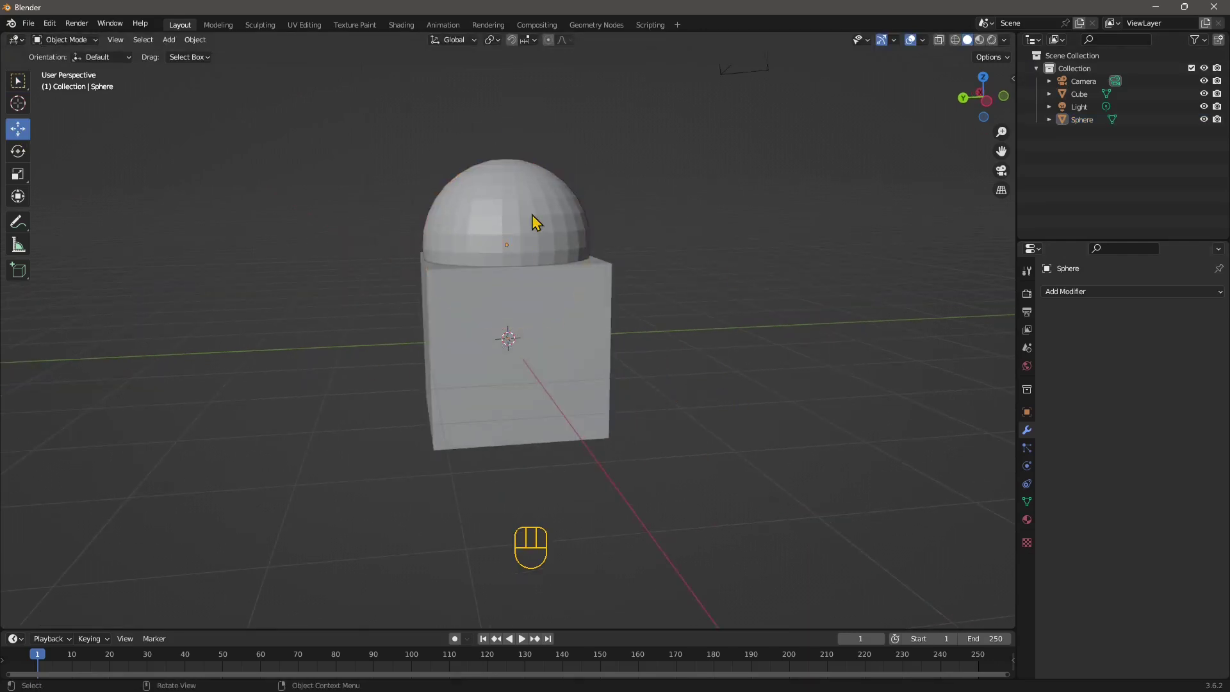
Select the sphere and add a Boolean modifier to it
{"action": "left_click", "coordinate": [577, 208]}
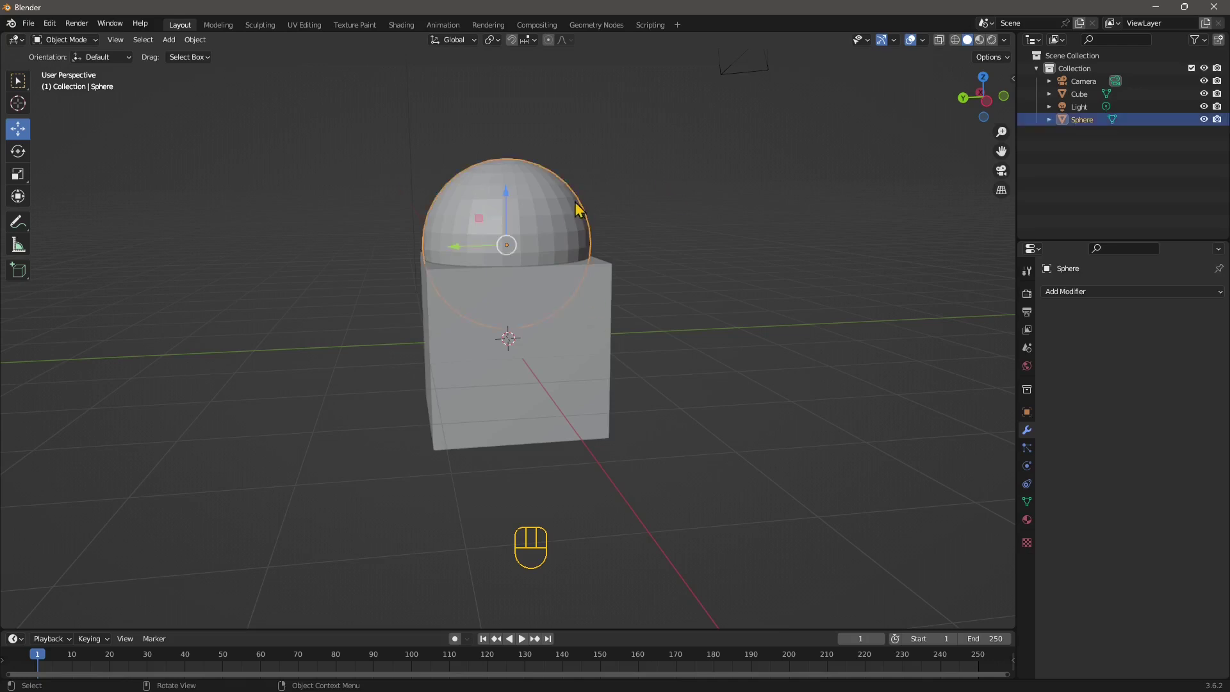
{"action": "left_click", "coordinate": [1058, 297]}
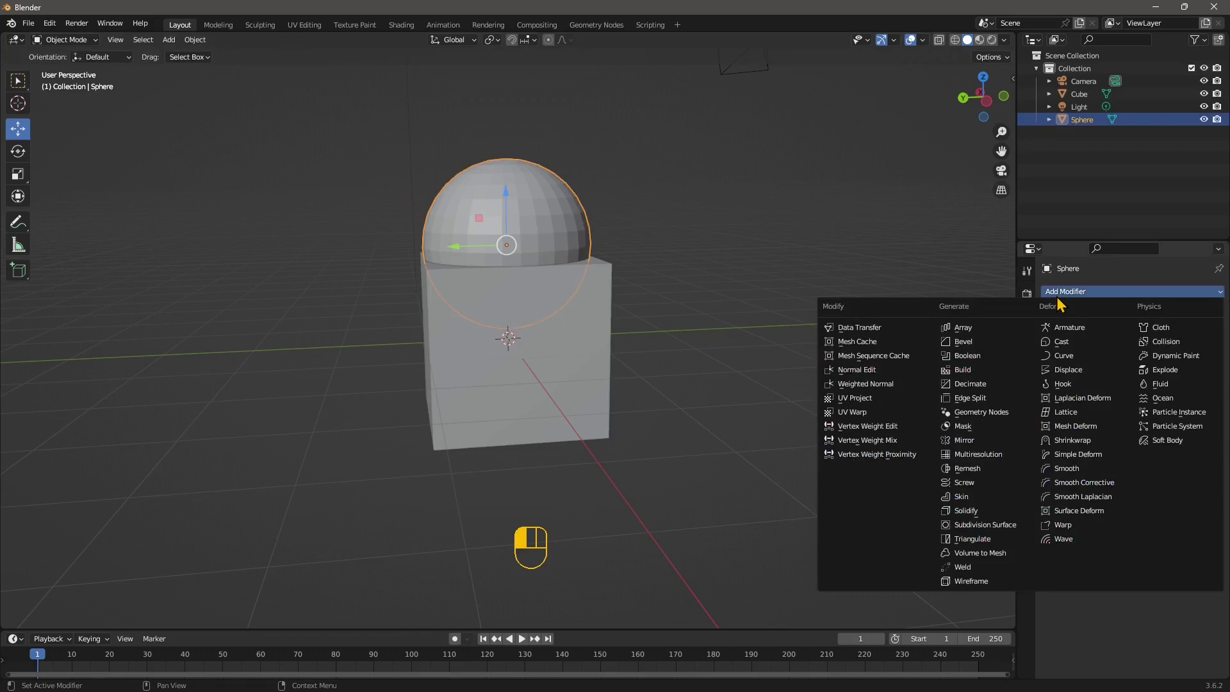
{"action": "left_click", "coordinate": [968, 357]}
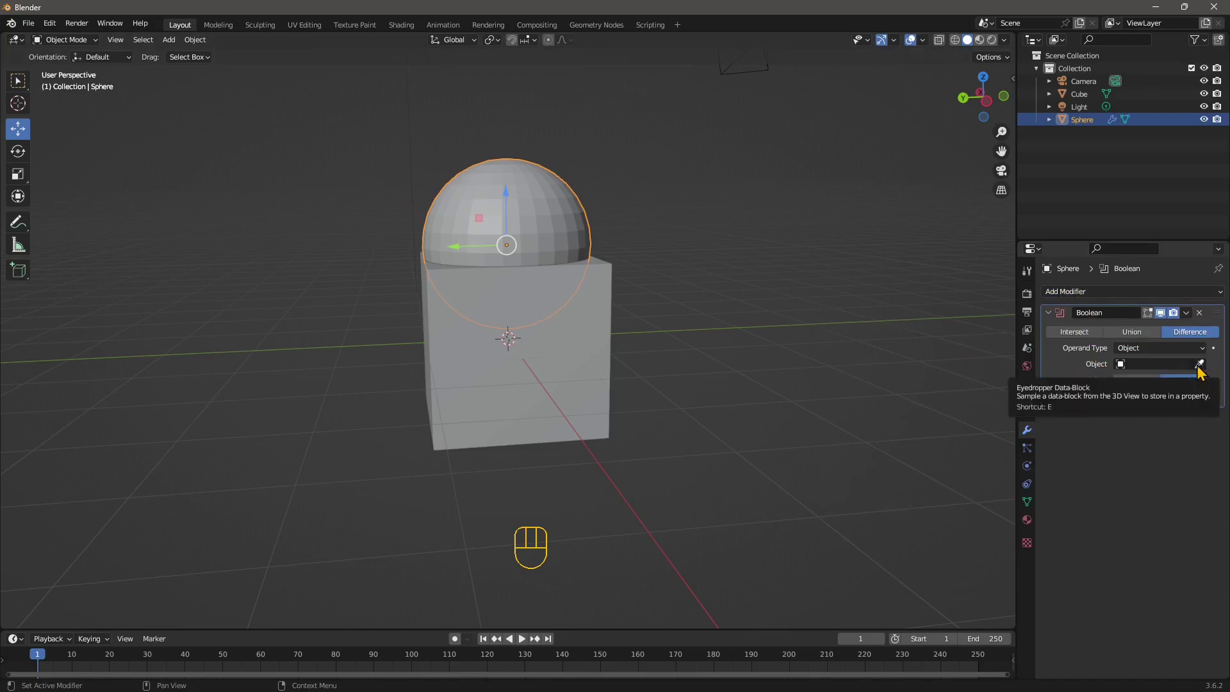
Try the Union and Intersect operations on the Boolean modifier and return it to Difference
{"action": "left_click", "coordinate": [1128, 331]}
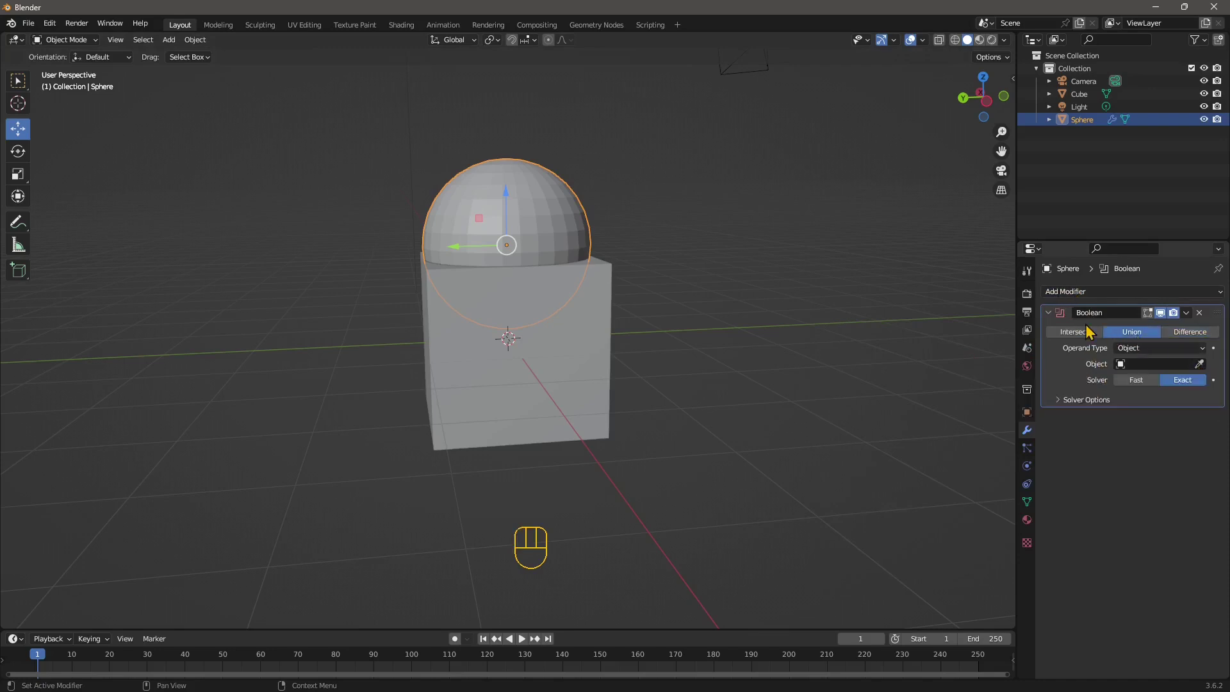
{"action": "left_click", "coordinate": [1076, 328]}
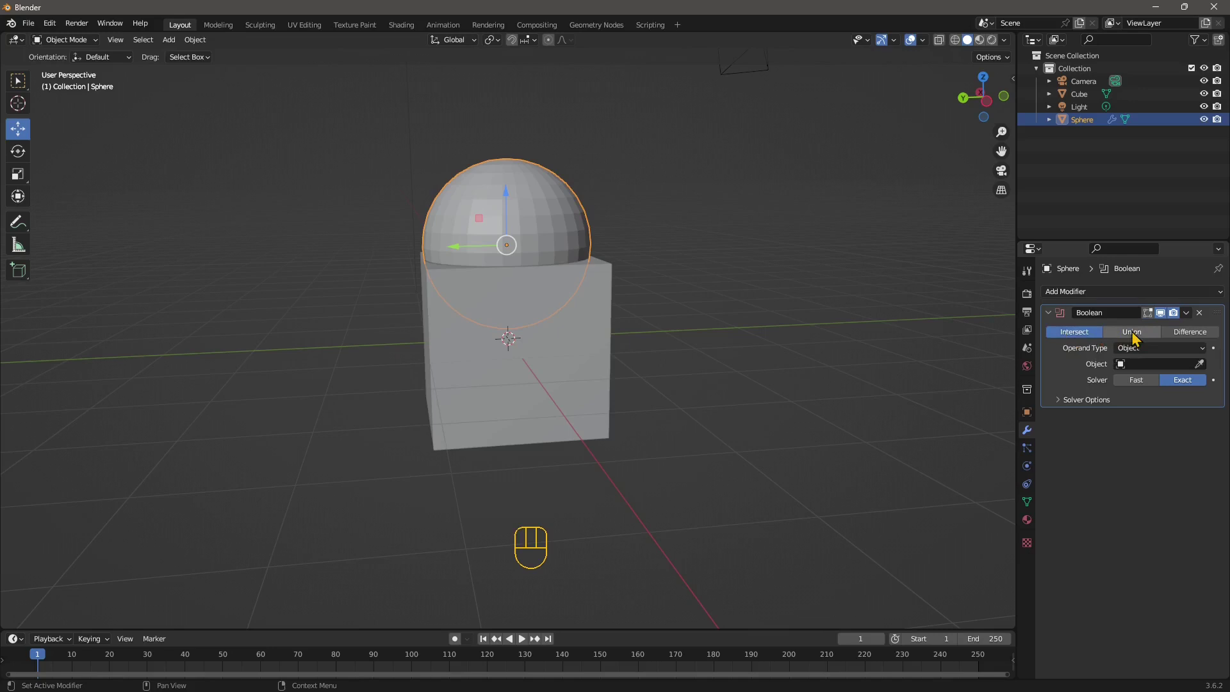
{"action": "left_click", "coordinate": [1180, 337]}
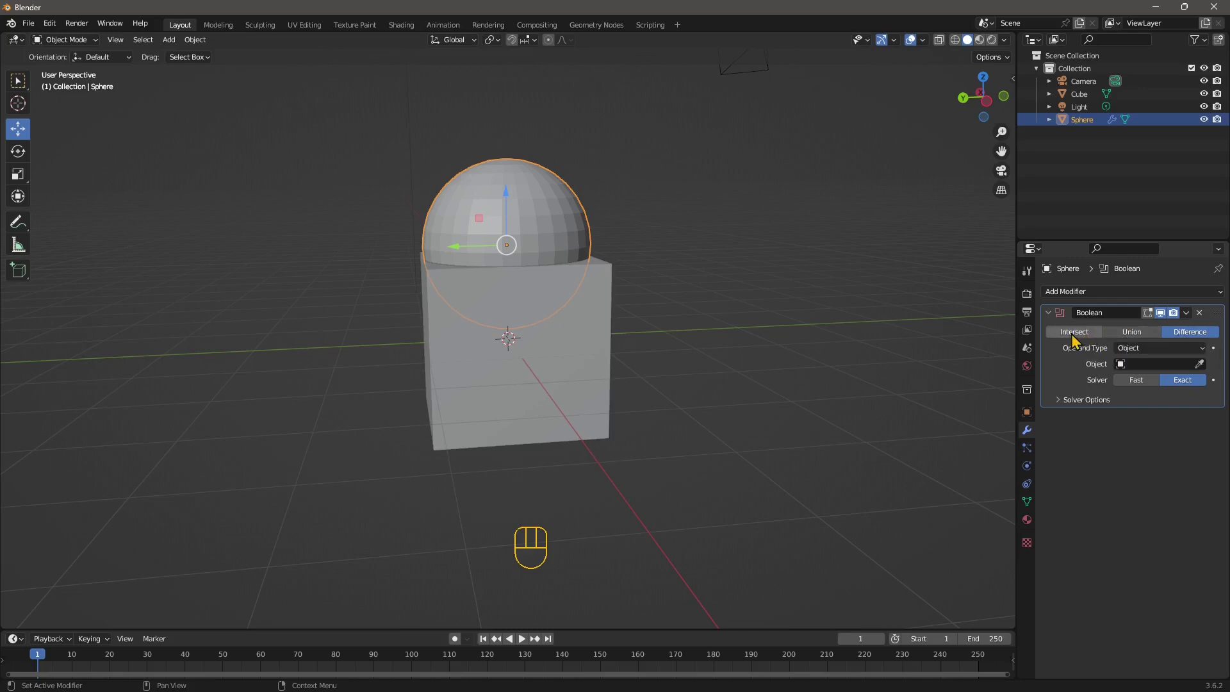
Pick the cube as the object of the Difference Boolean and apply the modifier to the sphere
{"action": "left_click", "coordinate": [1199, 364]}
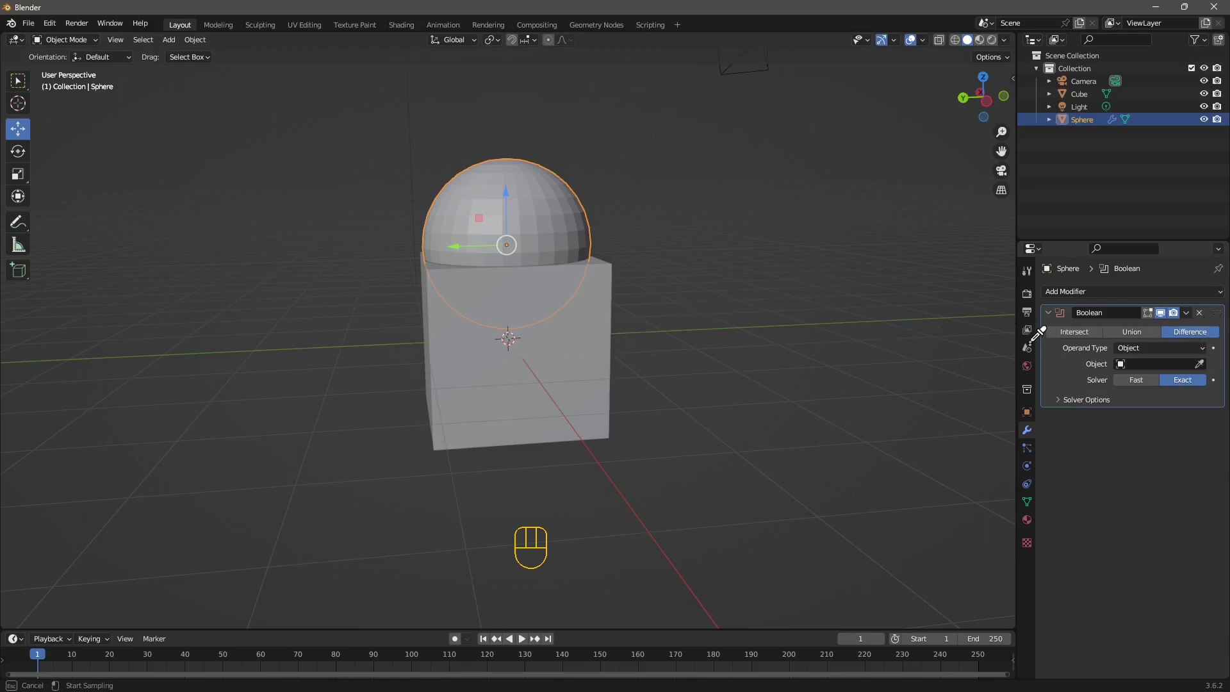
{"action": "left_click", "coordinate": [576, 332]}
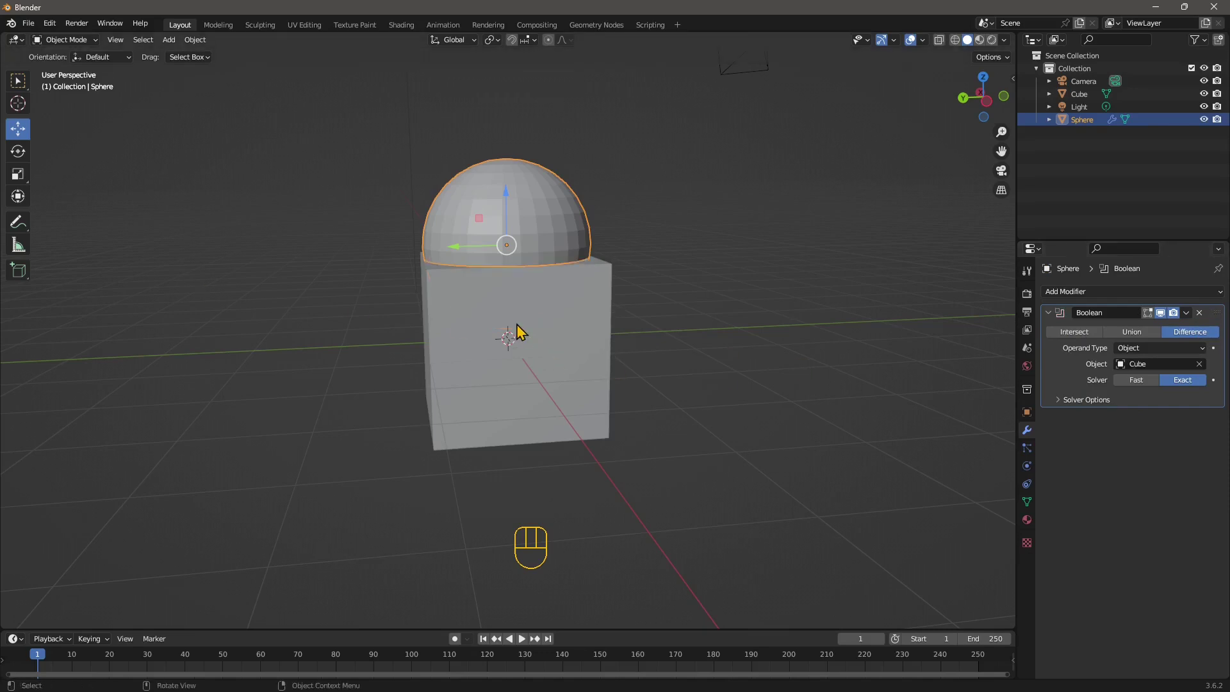
{"action": "middle_click_drag", "start_coordinate": [606, 365], "coordinate": [636, 358]}
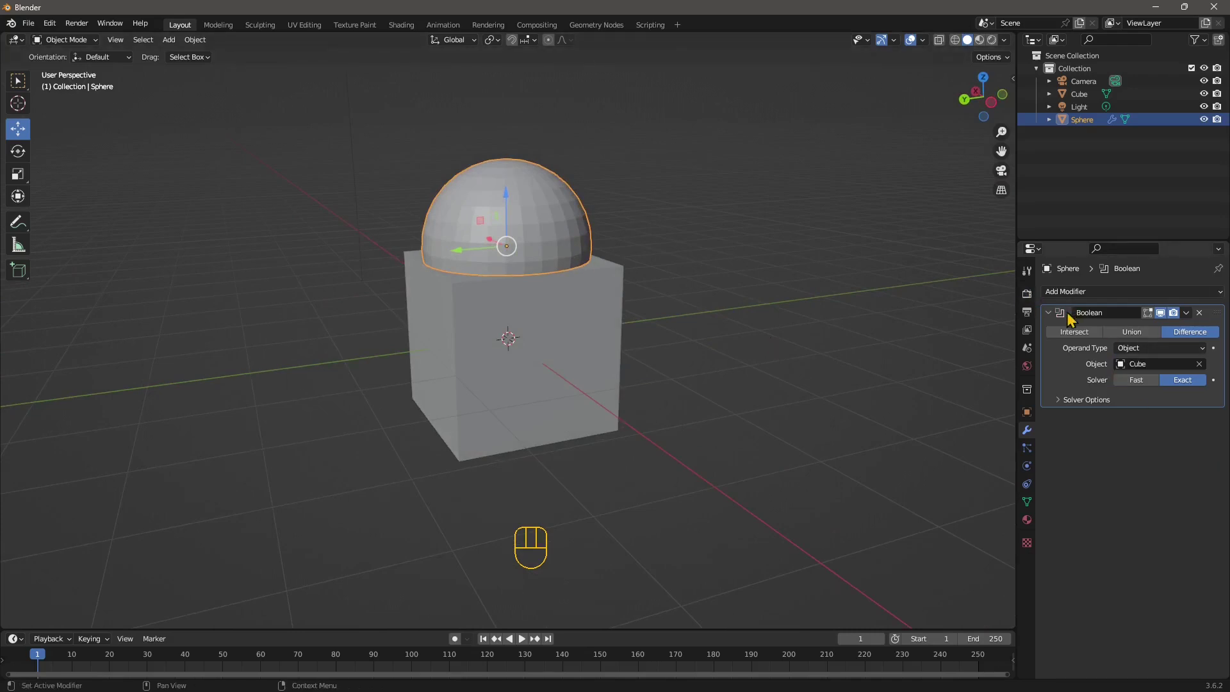
{"action": "left_click", "coordinate": [1186, 314]}
{"action": "left_click", "coordinate": [1178, 332]}
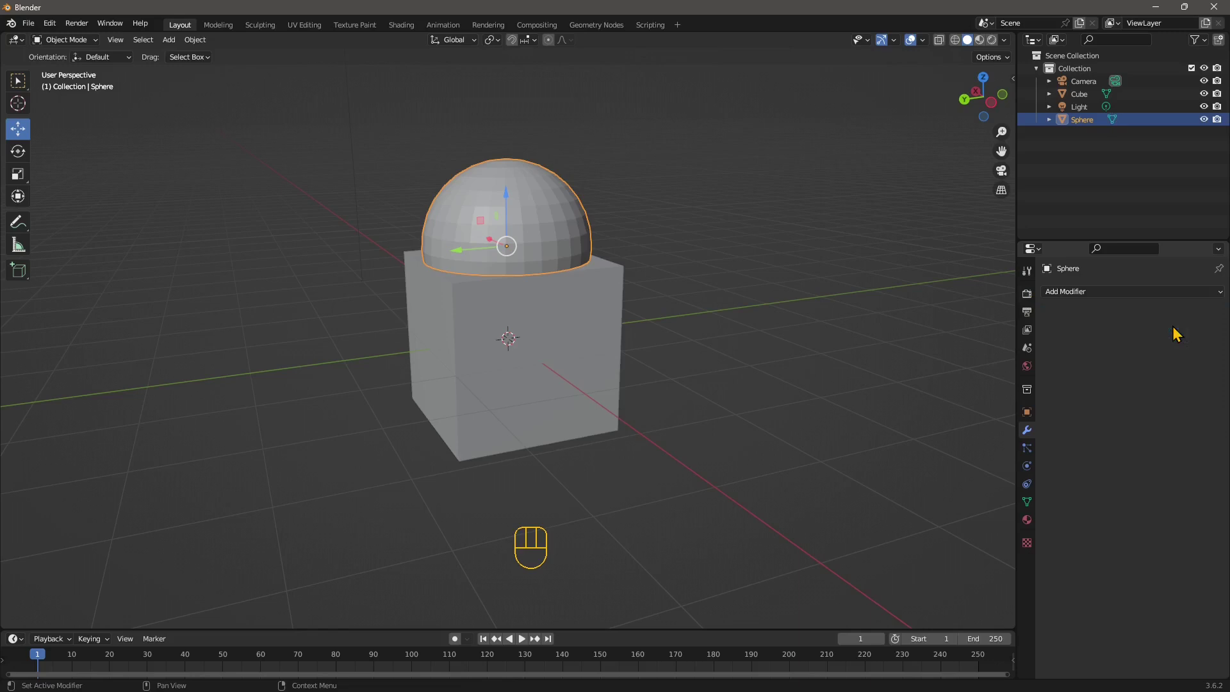
Move the cube away from the cut sphere, delete it and look at the flat underside
{"action": "left_click", "coordinate": [832, 283]}
{"action": "left_click", "coordinate": [573, 358]}
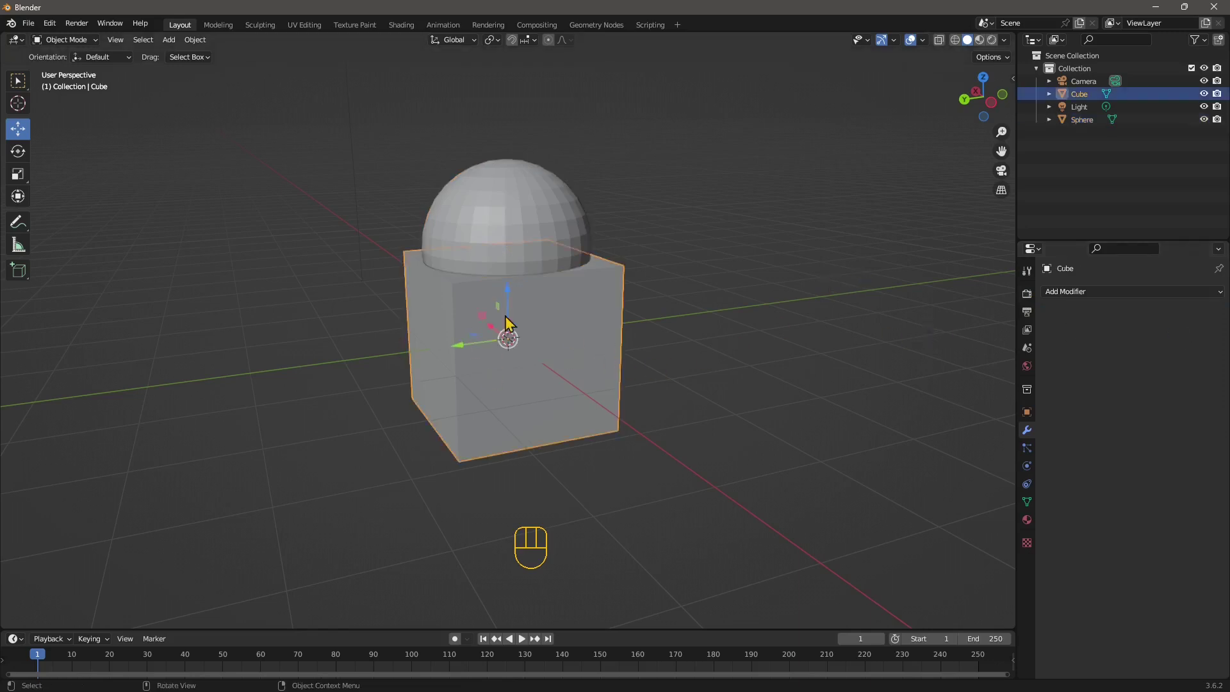
{"action": "left_click_drag", "start_coordinate": [478, 346], "coordinate": [328, 379]}
{"action": "key", "text": "x"}
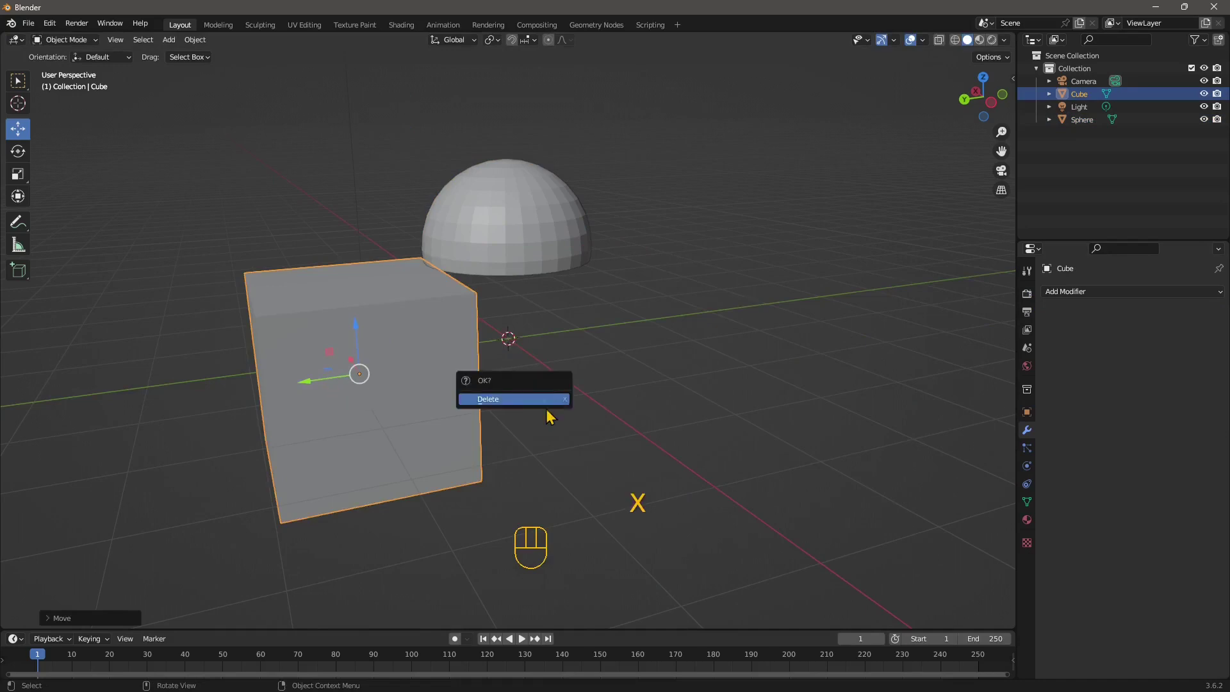
{"action": "left_click", "coordinate": [541, 399]}
{"action": "middle_click_drag", "start_coordinate": [666, 379], "coordinate": [540, 279]}
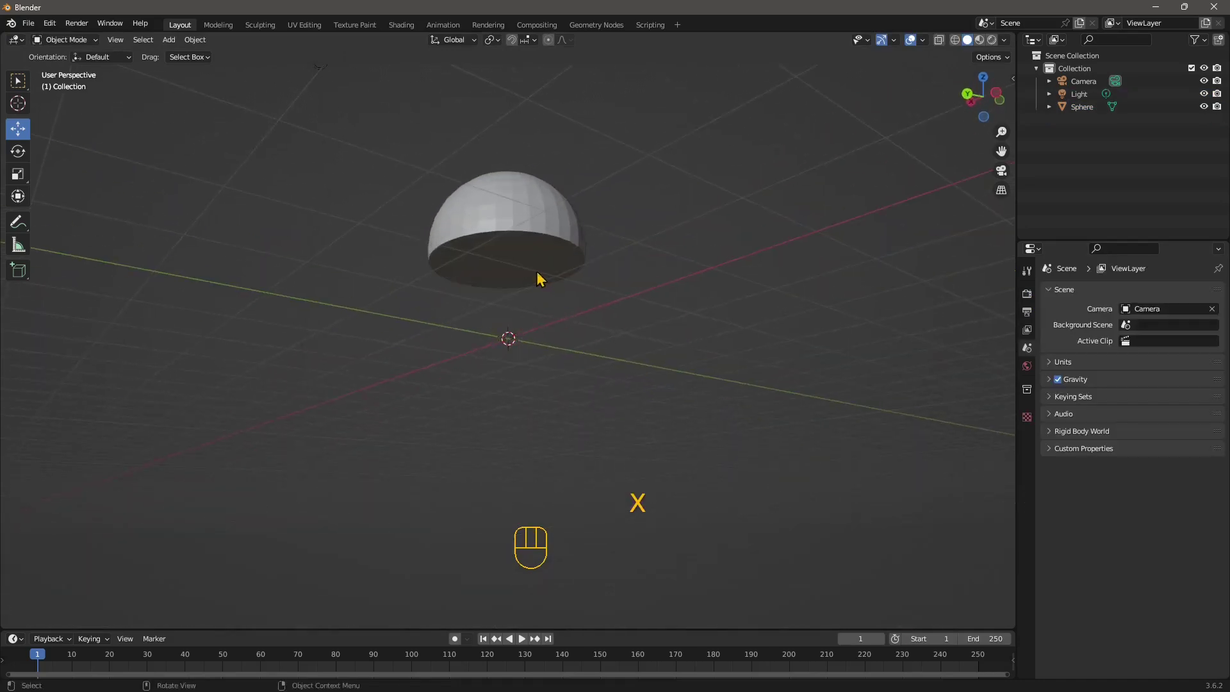
{"action": "middle_click_drag", "start_coordinate": [662, 333], "coordinate": [602, 327]}
Undo back to the cube overlapping the sphere, before the sphere's Boolean modifier was given its object
{"action": "key", "text": "ctrl+z"}
{"action": "key", "text": "ctrl+z"}
{"action": "key", "text": "ctrl+z"}
{"action": "key", "text": "ctrl+z"}
{"action": "key", "text": "ctrl+z"}
{"action": "key", "text": "ctrl+z"}
{"action": "key", "text": "ctrl+z"}
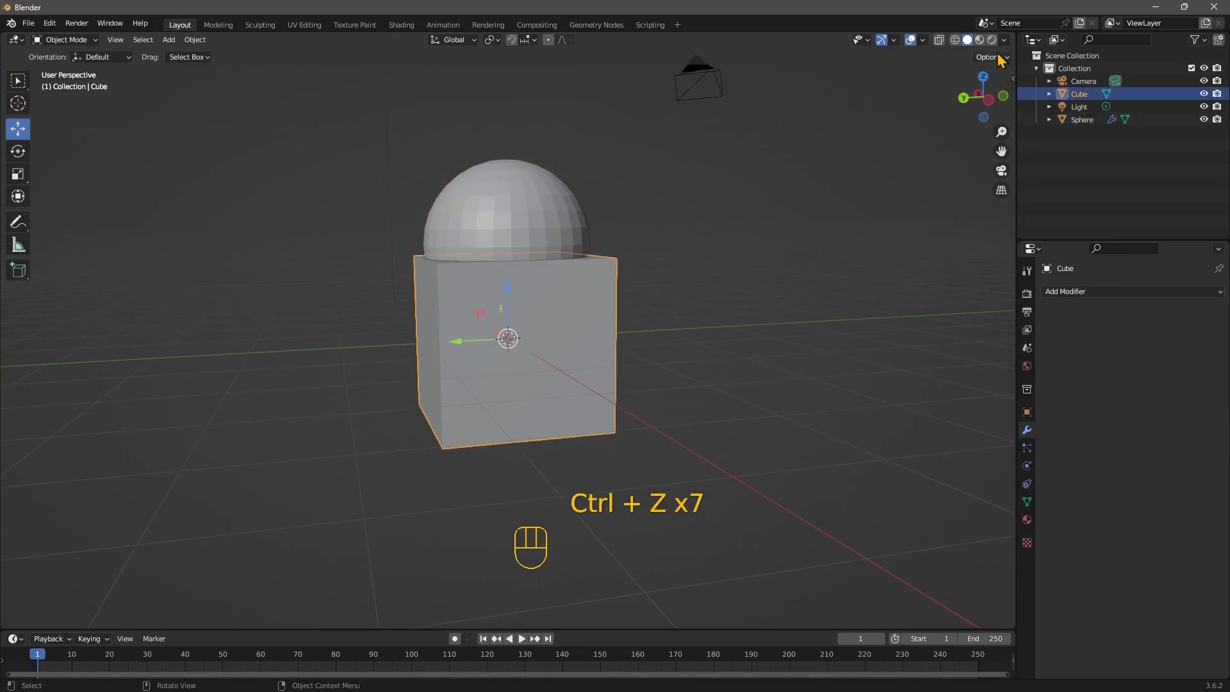
Show the Bool Tool add-on's Auto Boolean and Brush Boolean commands beside the viewport
{"action": "left_click", "coordinate": [1012, 79]}
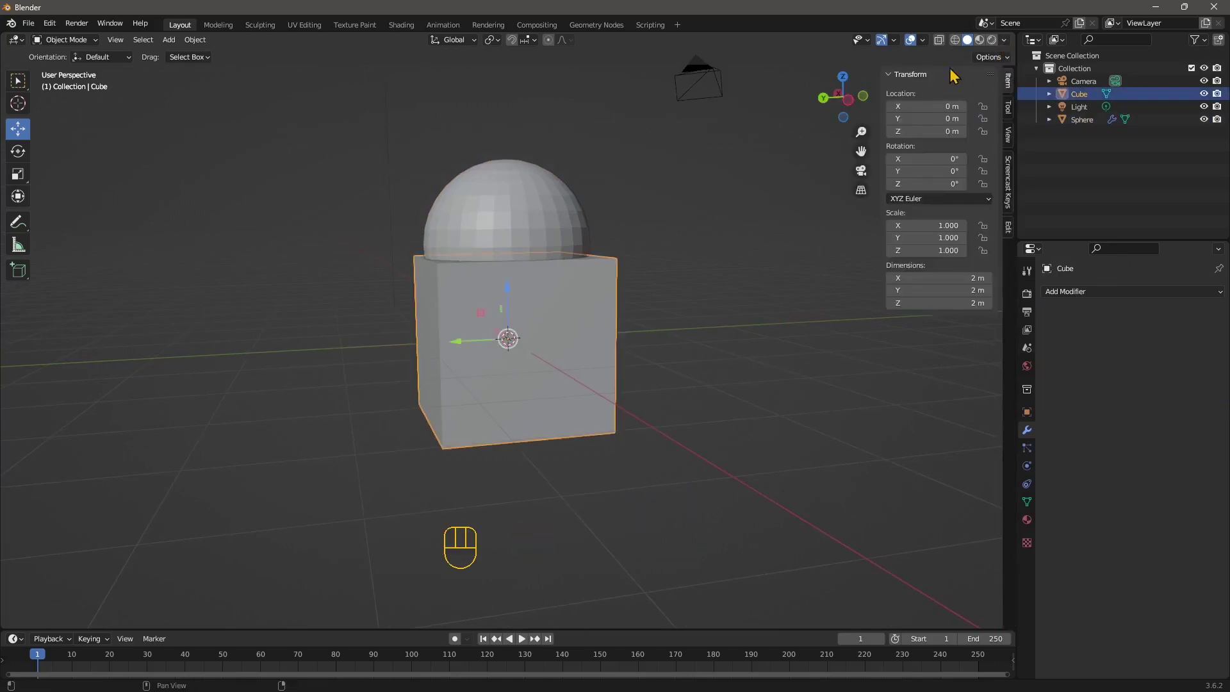
{"action": "left_click", "coordinate": [1010, 230]}
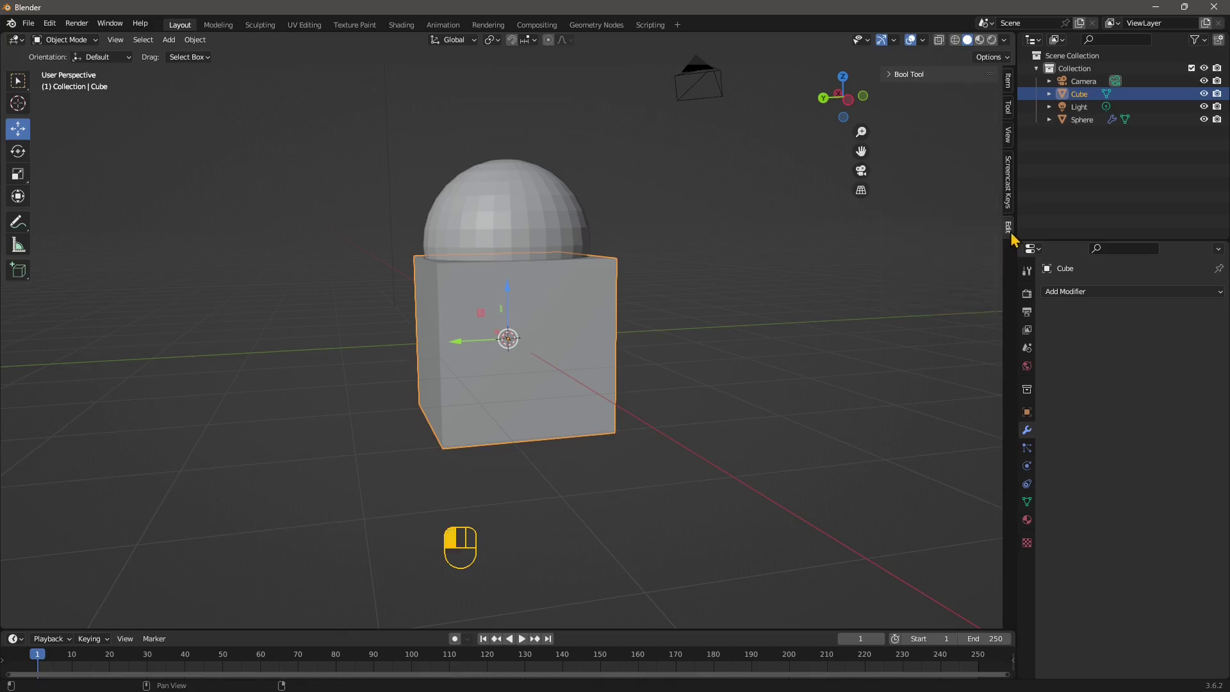
{"action": "left_click", "coordinate": [905, 76]}
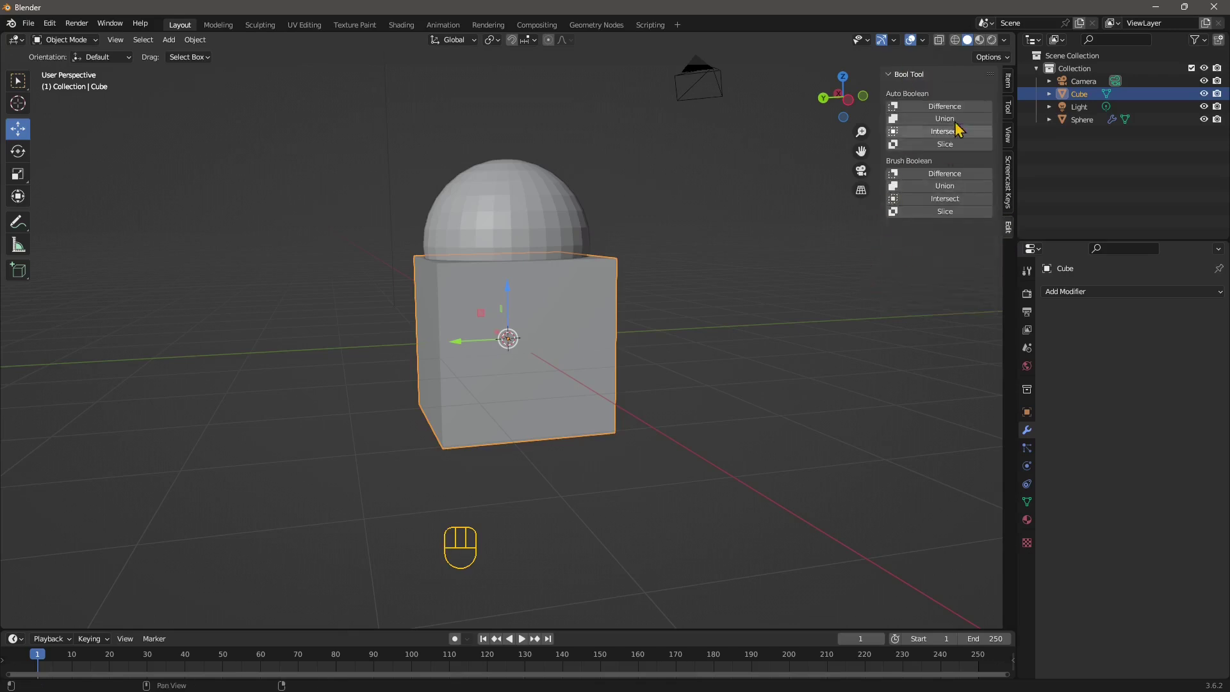
Select the cube and then the sphere, try the Auto Boolean Difference on them and undo it
{"action": "middle_click_drag", "start_coordinate": [593, 286], "coordinate": [717, 221]}
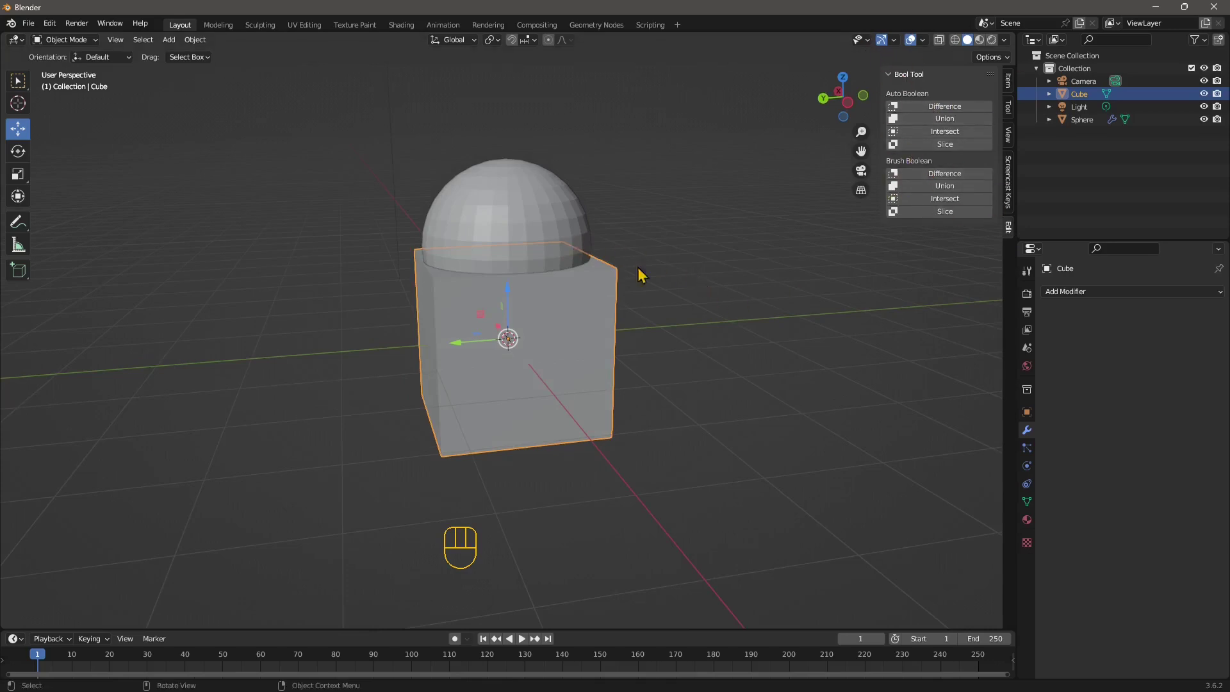
{"action": "left_click", "coordinate": [851, 410]}
{"action": "middle_click_drag", "start_coordinate": [851, 410], "coordinate": [929, 288]}
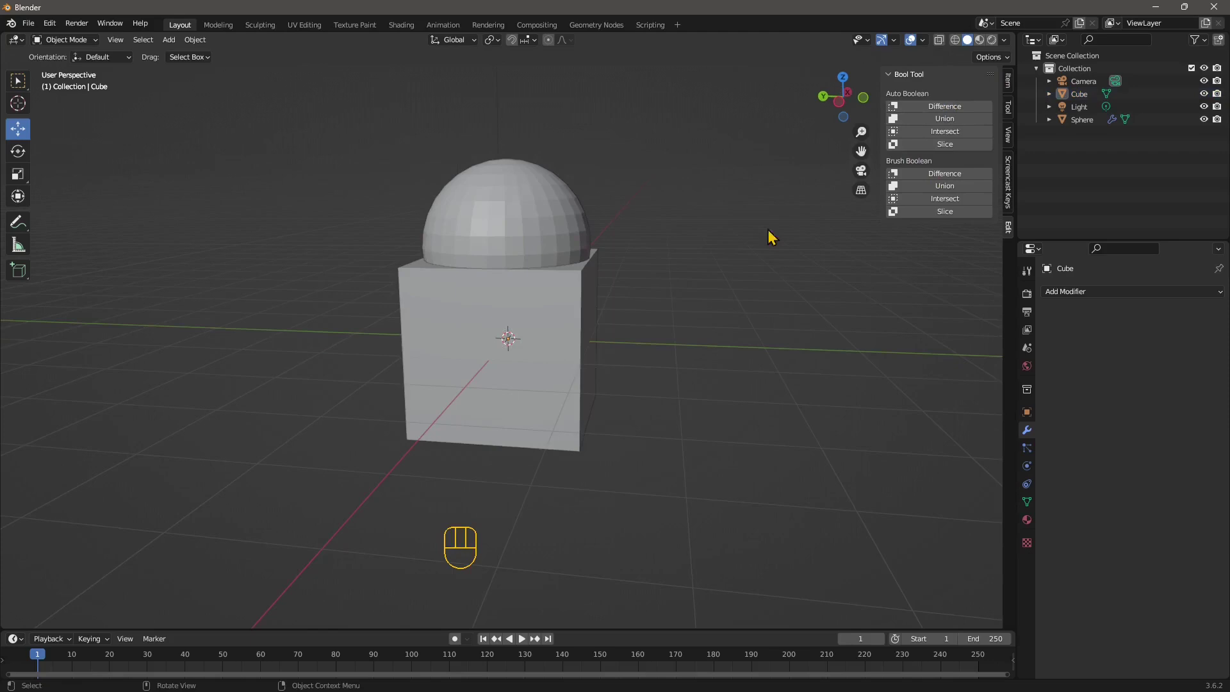
{"action": "left_click", "coordinate": [578, 378]}
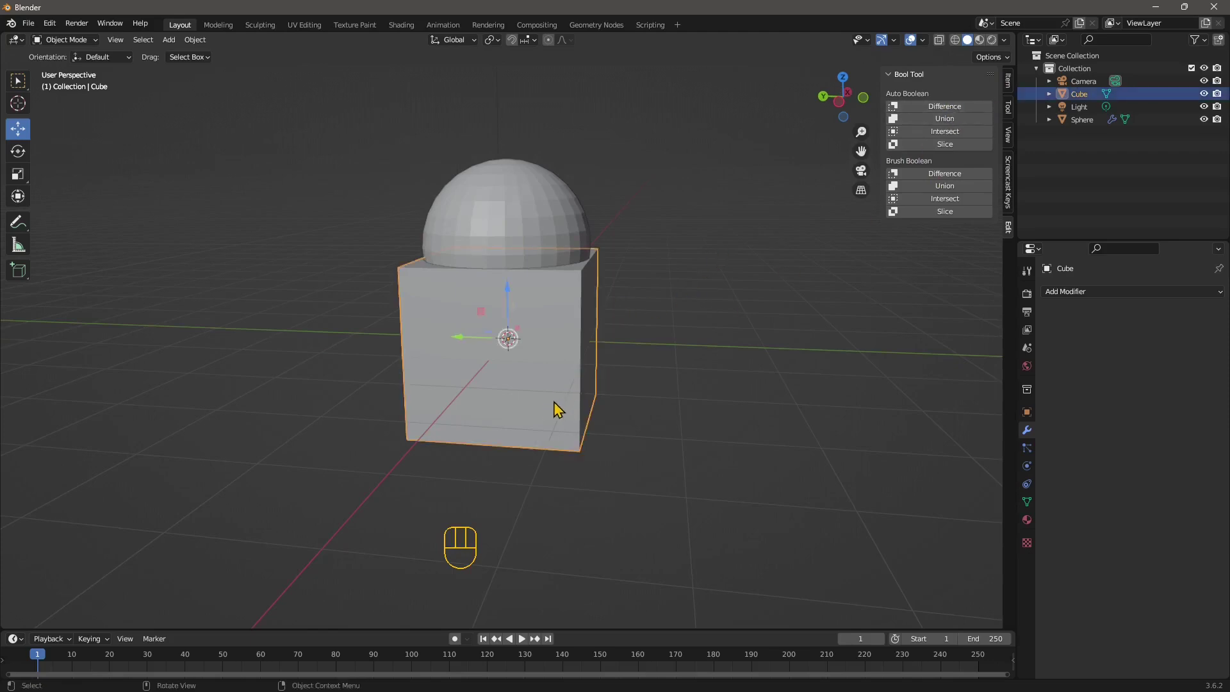
{"action": "key", "text": "shift"}
{"action": "left_click", "coordinate": [498, 186], "text": "shift"}
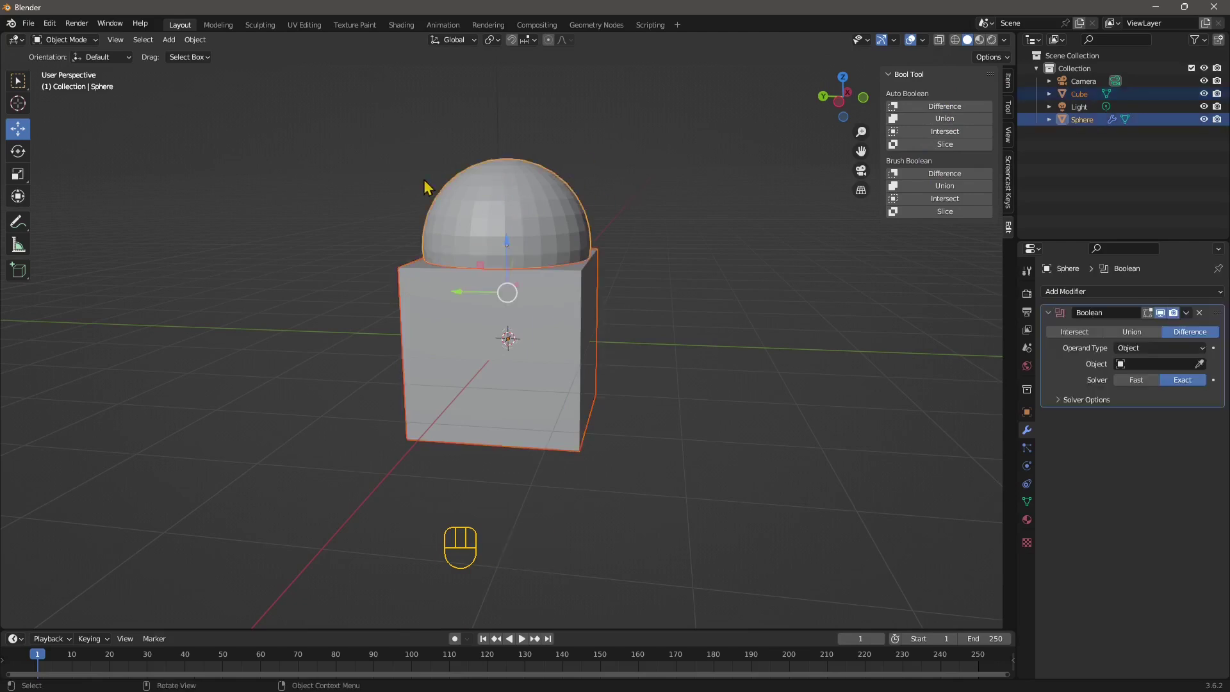
{"action": "middle_click_drag", "start_coordinate": [489, 192], "coordinate": [510, 209]}
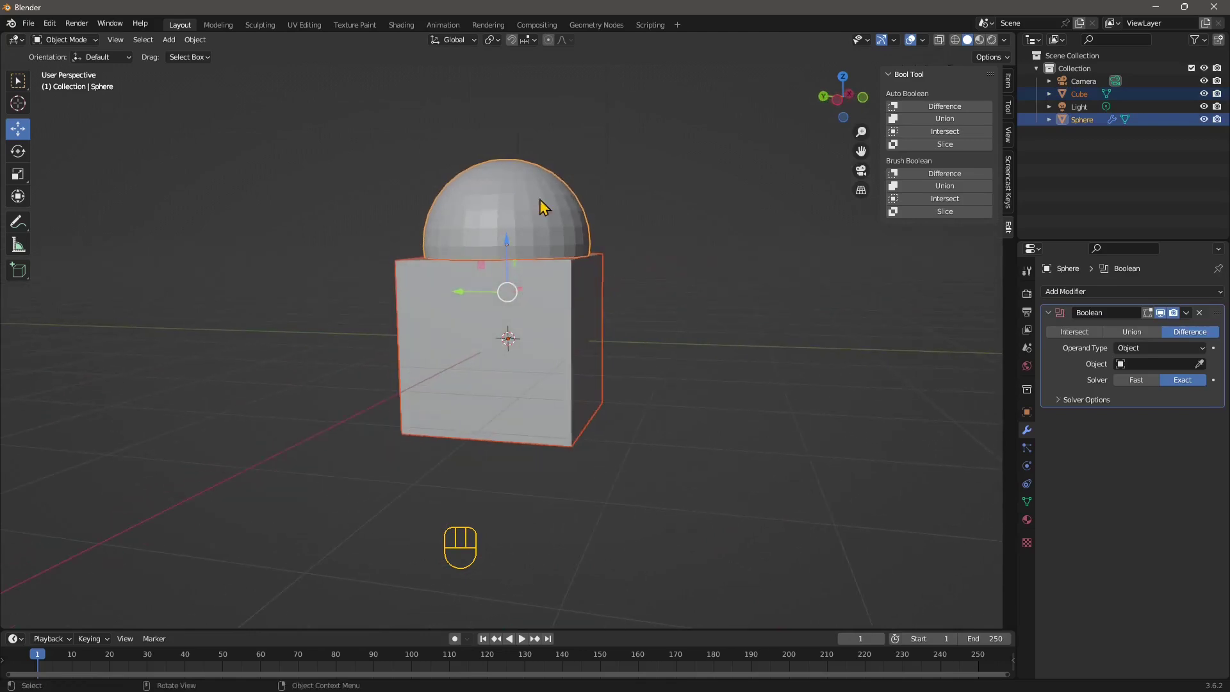
{"action": "left_click", "coordinate": [946, 107]}
{"action": "mouse_move", "coordinate": [637, 393]}
{"action": "middle_mouse_down"}
{"action": "mouse_move", "coordinate": [664, 344]}
{"action": "mouse_move", "coordinate": [585, 393]}
{"action": "mouse_move", "coordinate": [656, 391]}
{"action": "middle_mouse_up"}
{"action": "key", "text": "ctrl+z"}
Slice the sphere with the cube using Auto Boolean and move the lower piece about 0.76 m away
{"action": "left_click", "coordinate": [964, 144]}
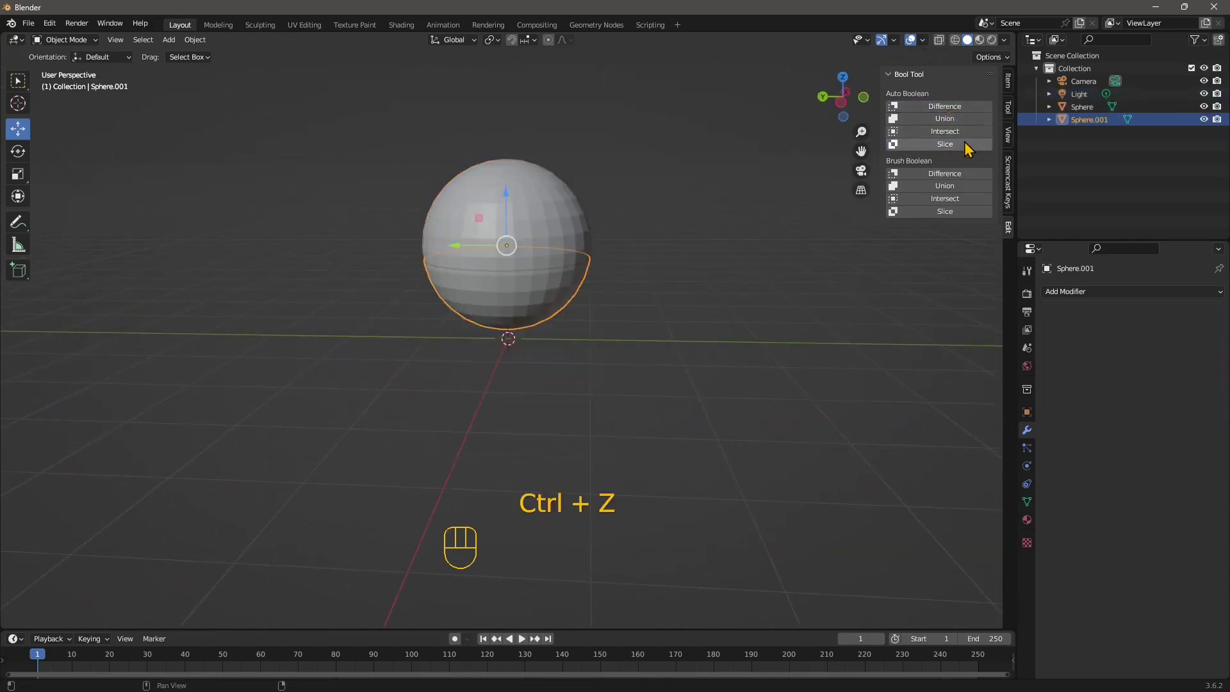
{"action": "left_click", "coordinate": [503, 365]}
{"action": "left_click", "coordinate": [516, 295]}
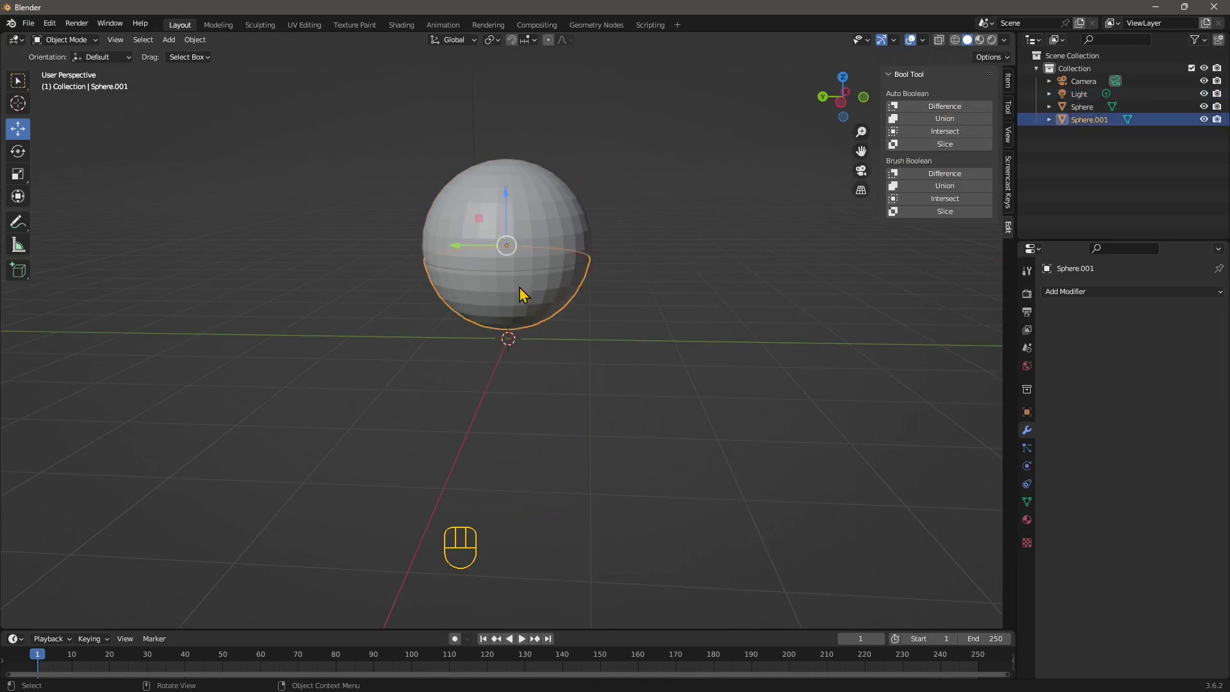
{"action": "left_click", "coordinate": [527, 188]}
{"action": "left_click", "coordinate": [555, 298]}
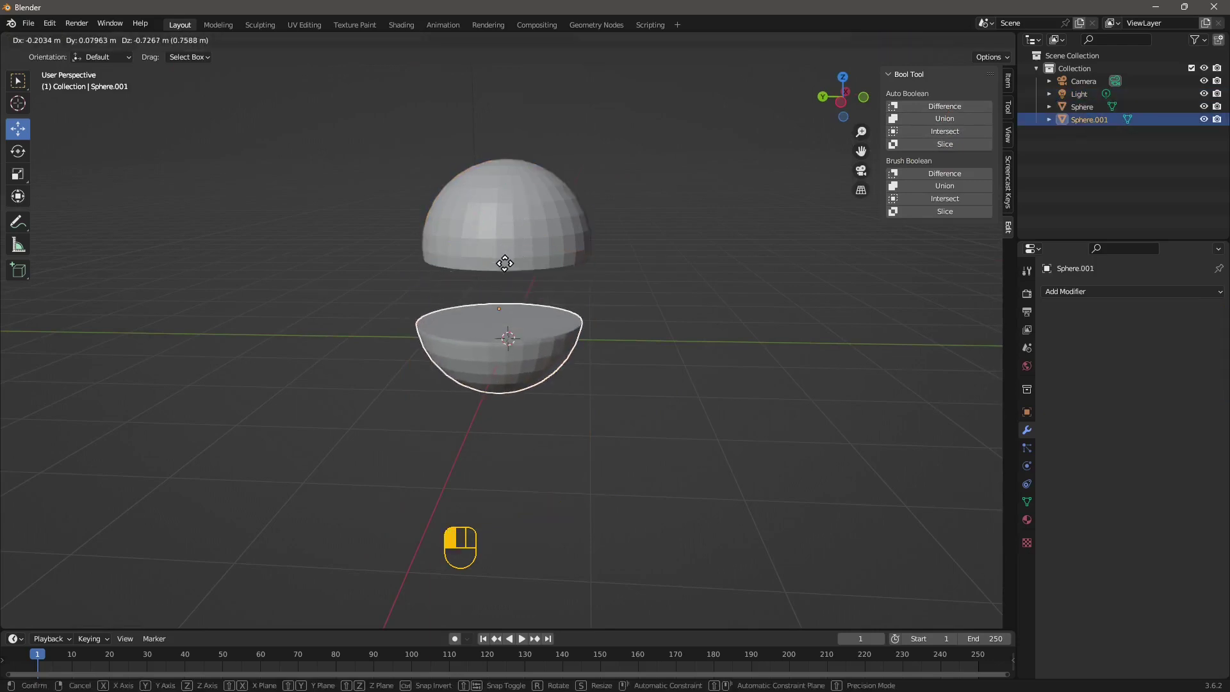
{"action": "left_click", "coordinate": [505, 264]}
{"action": "left_click", "coordinate": [640, 379]}
{"action": "middle_click_drag", "start_coordinate": [640, 379], "coordinate": [648, 359]}
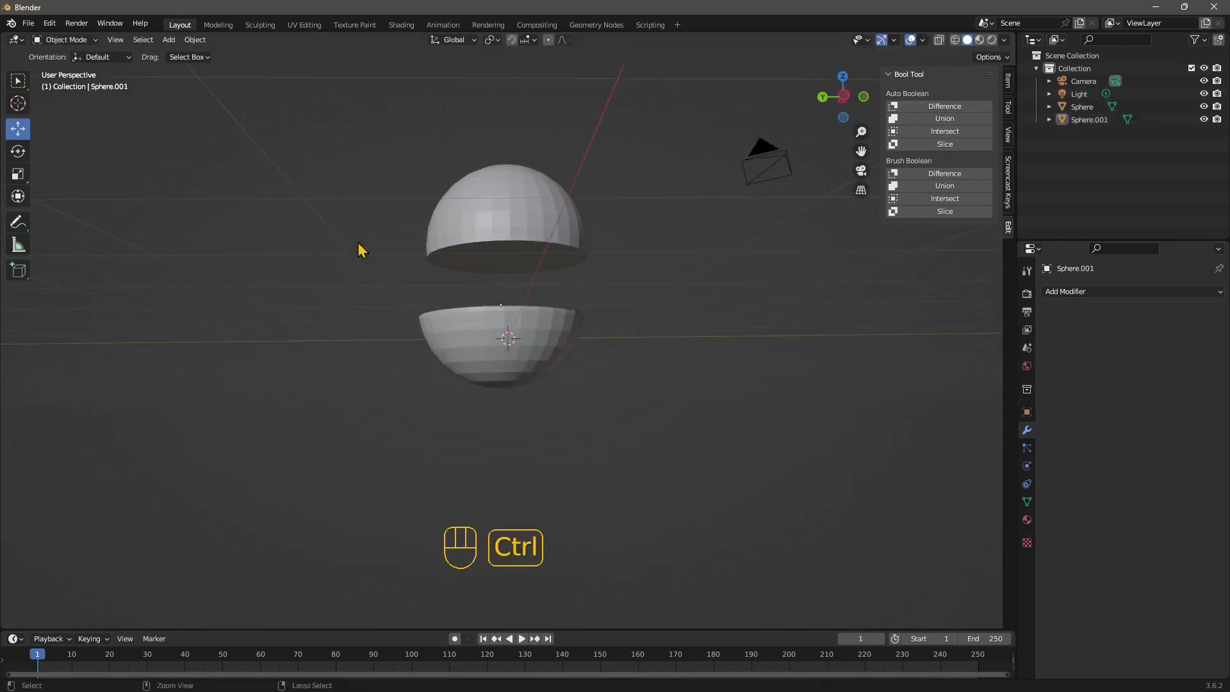
Undo the lower piece's move and the slice, back to the cube being the only selected object
{"action": "key", "text": "ctrl+z"}
{"action": "key", "text": "ctrl+z"}
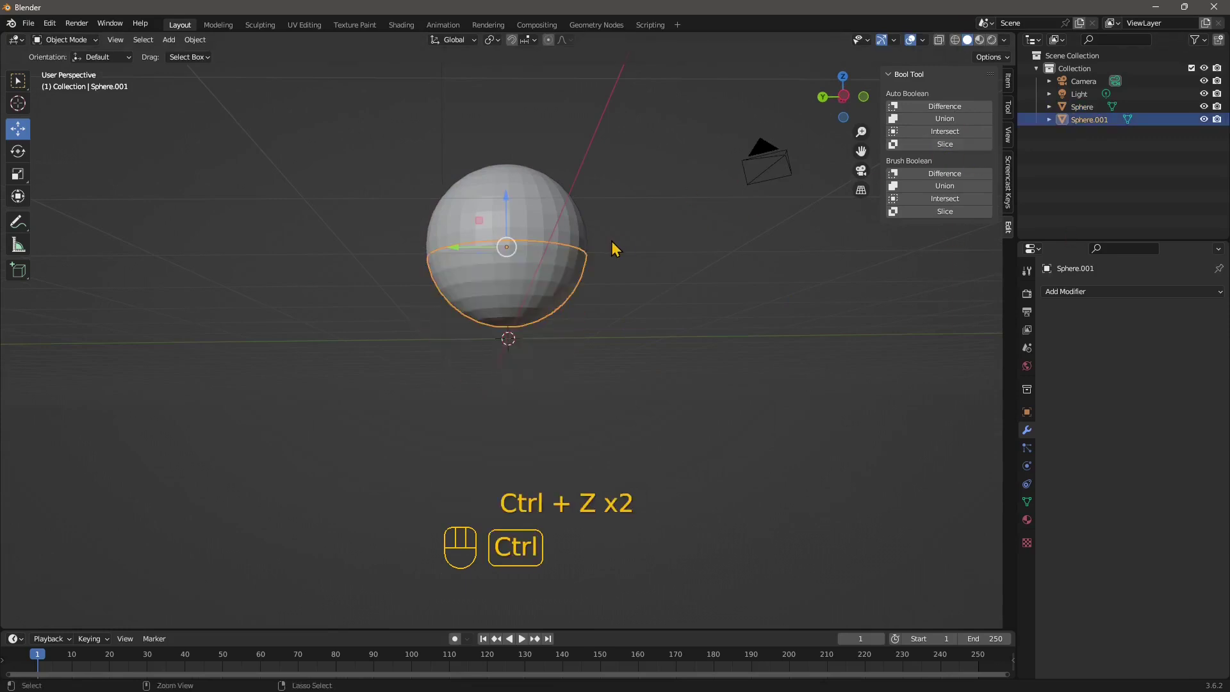
{"action": "middle_click_drag", "start_coordinate": [743, 197], "coordinate": [715, 269]}
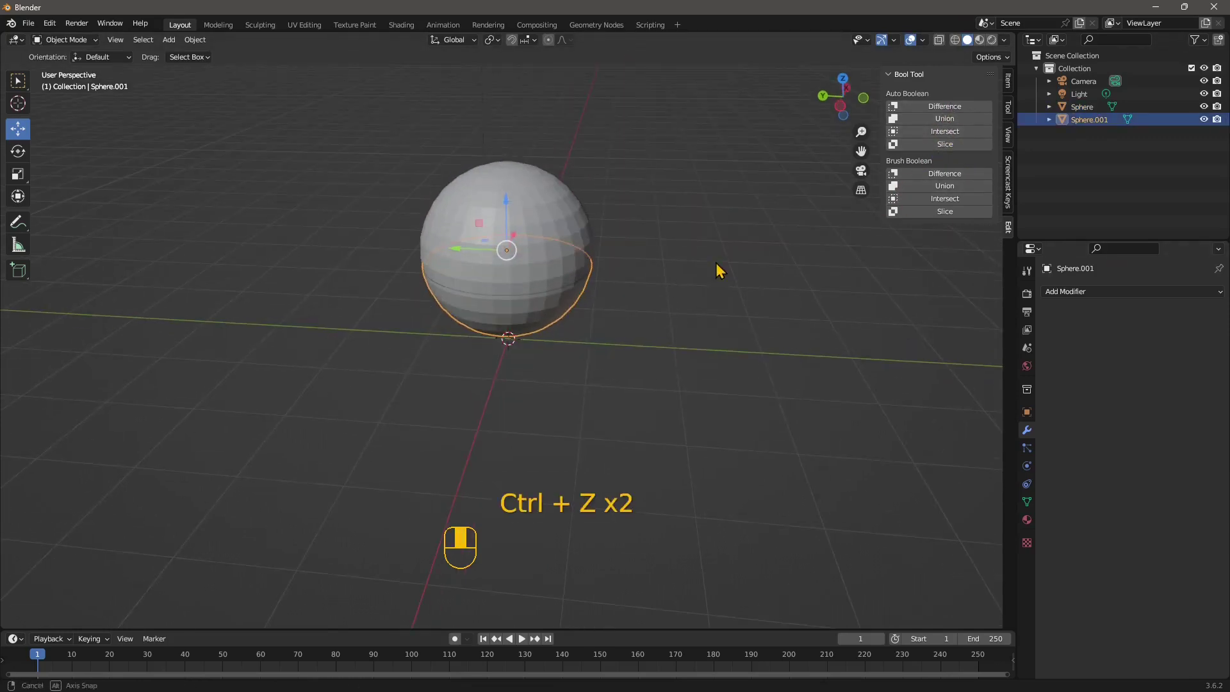
{"action": "key", "text": "ctrl+z"}
{"action": "key", "text": "ctrl+z"}
{"action": "key", "text": "ctrl+z"}
{"action": "key", "text": "ctrl+z"}
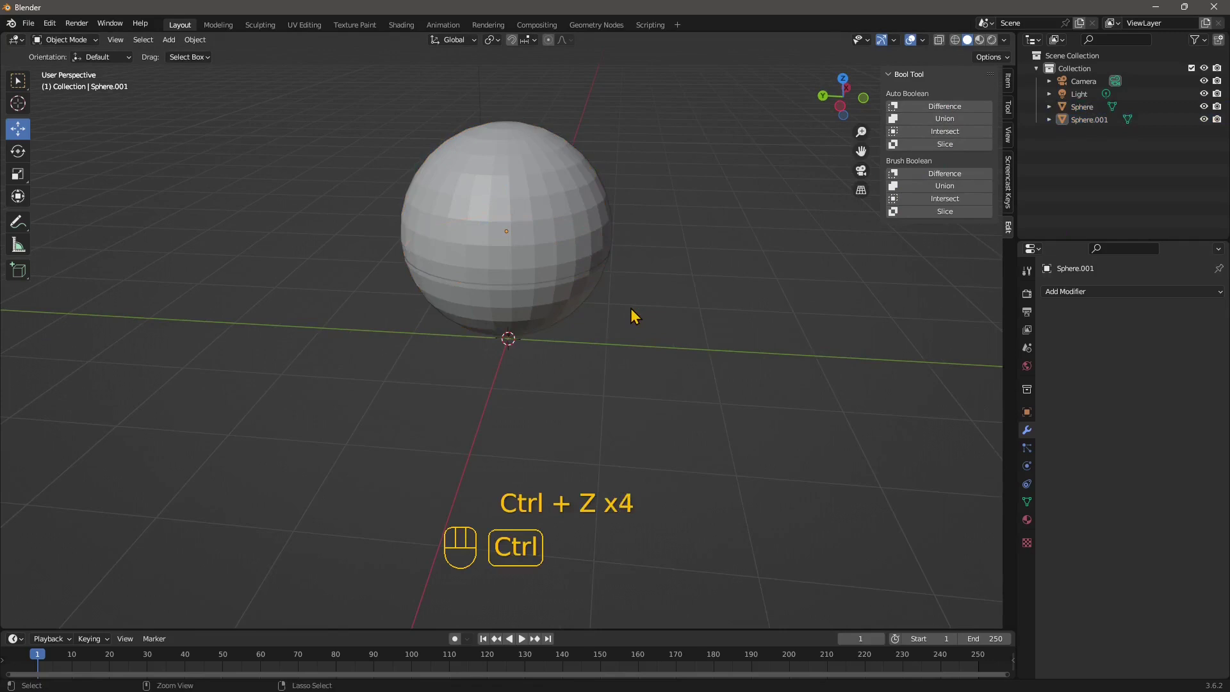
{"action": "key", "text": "ctrl+z"}
{"action": "key", "text": "ctrl+z"}
{"action": "middle_click_drag", "start_coordinate": [637, 314], "coordinate": [651, 286]}
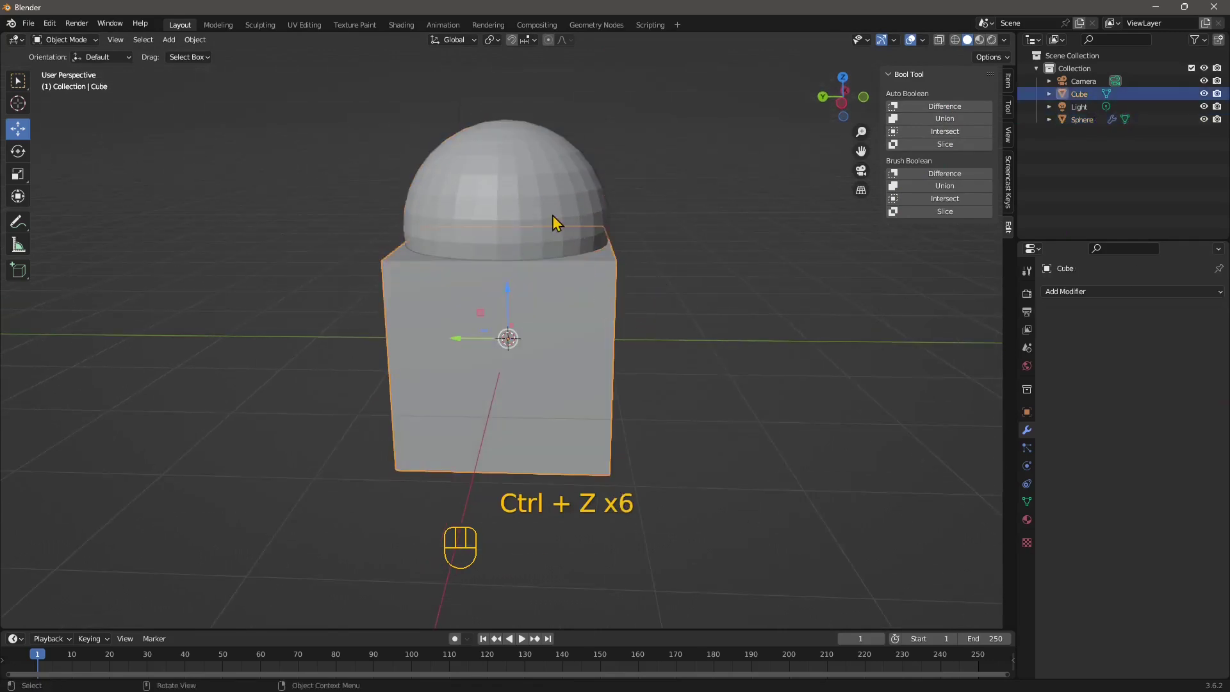
Add the sphere to the cube selection and subtract the cube with the Brush Boolean Difference
{"action": "left_click", "coordinate": [549, 199], "text": "shift"}
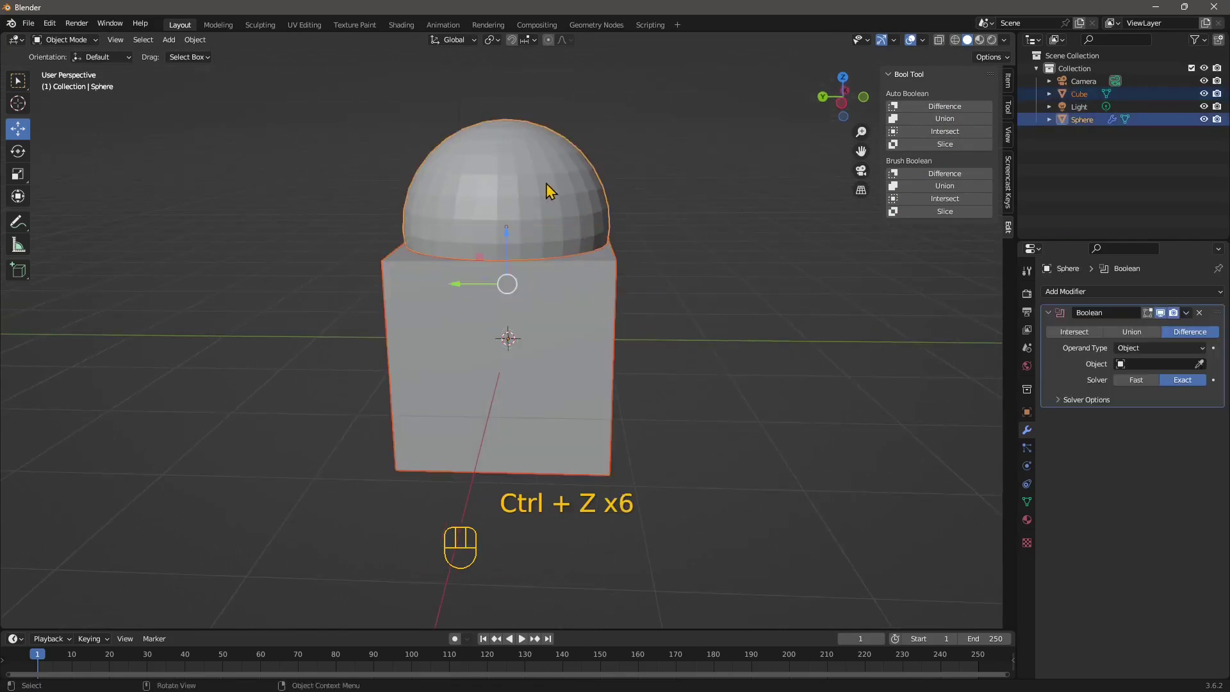
{"action": "left_click", "coordinate": [922, 177]}
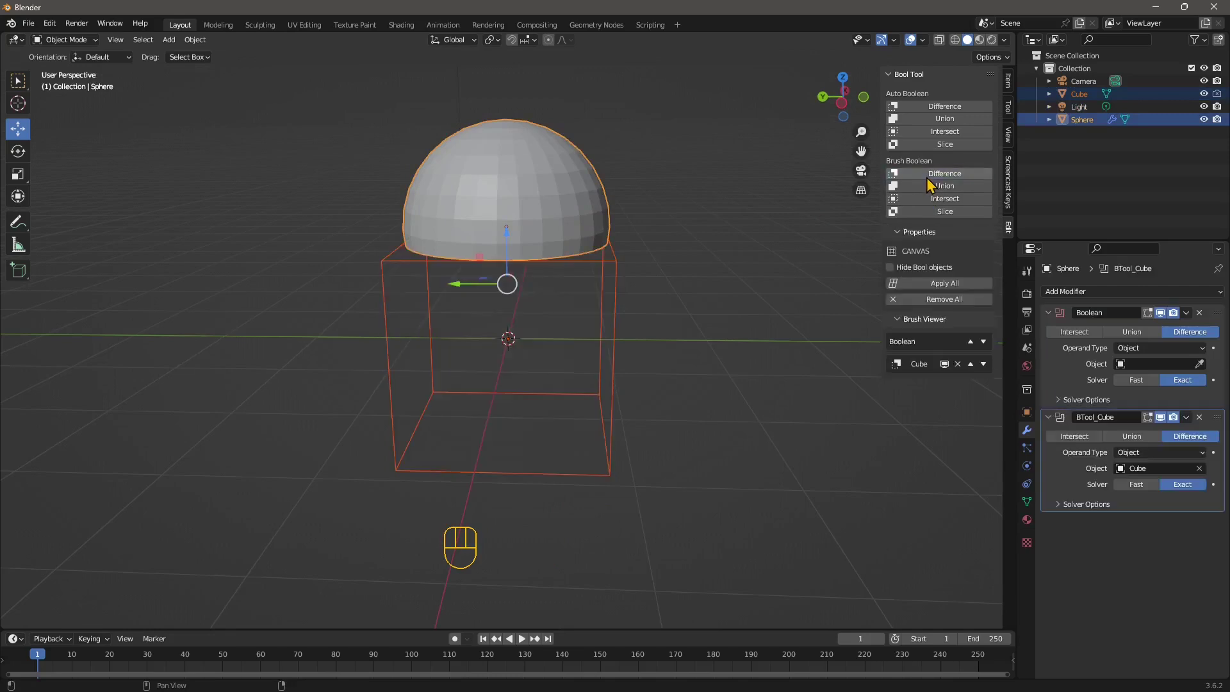
{"action": "mouse_move", "coordinate": [759, 298]}
{"action": "middle_mouse_down"}
{"action": "mouse_move", "coordinate": [676, 324]}
{"action": "mouse_move", "coordinate": [693, 309]}
{"action": "middle_mouse_up"}
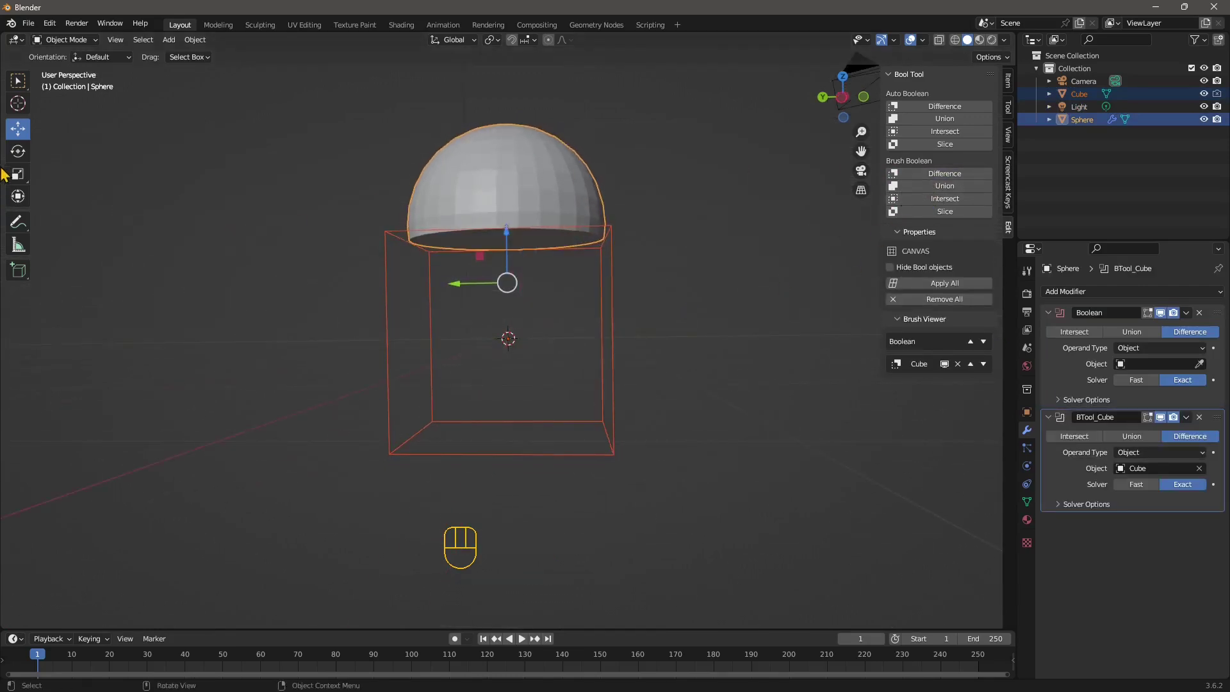
Select only the wireframe cube brush and rotate it so its edge cuts a notch into the sphere's underside
{"action": "left_click", "coordinate": [21, 156]}
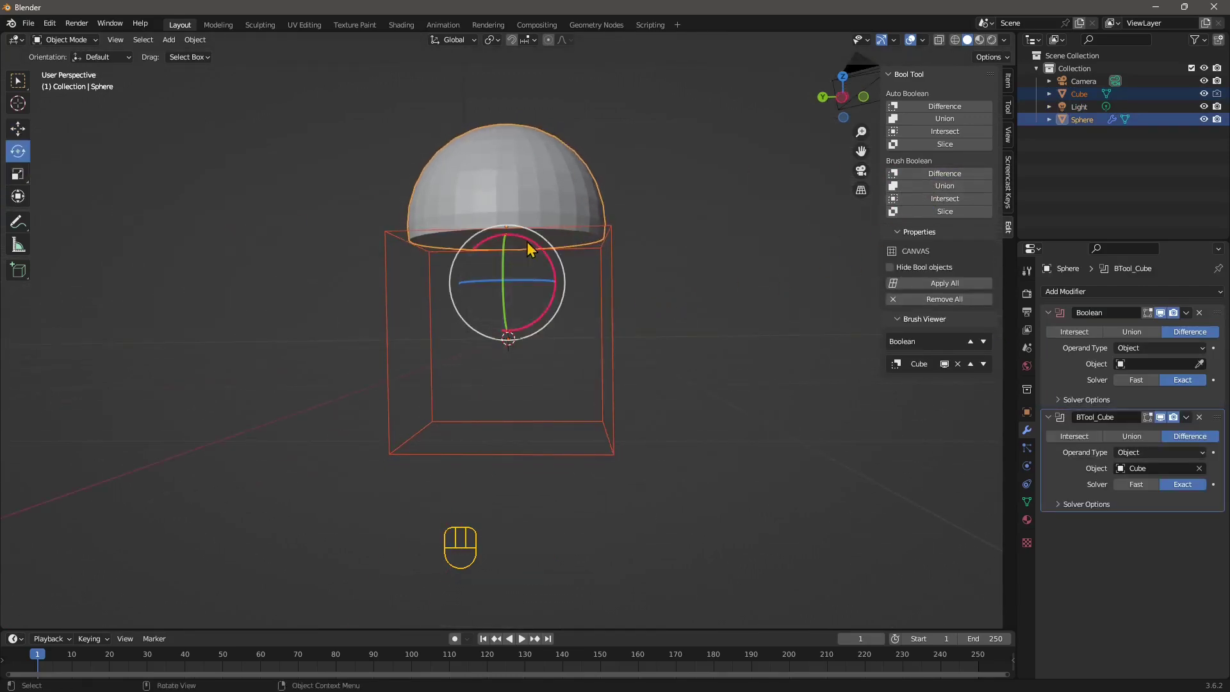
{"action": "left_click_drag", "start_coordinate": [528, 248], "coordinate": [109, 96]}
{"action": "key", "text": "ctrl+z"}
{"action": "left_click", "coordinate": [609, 363]}
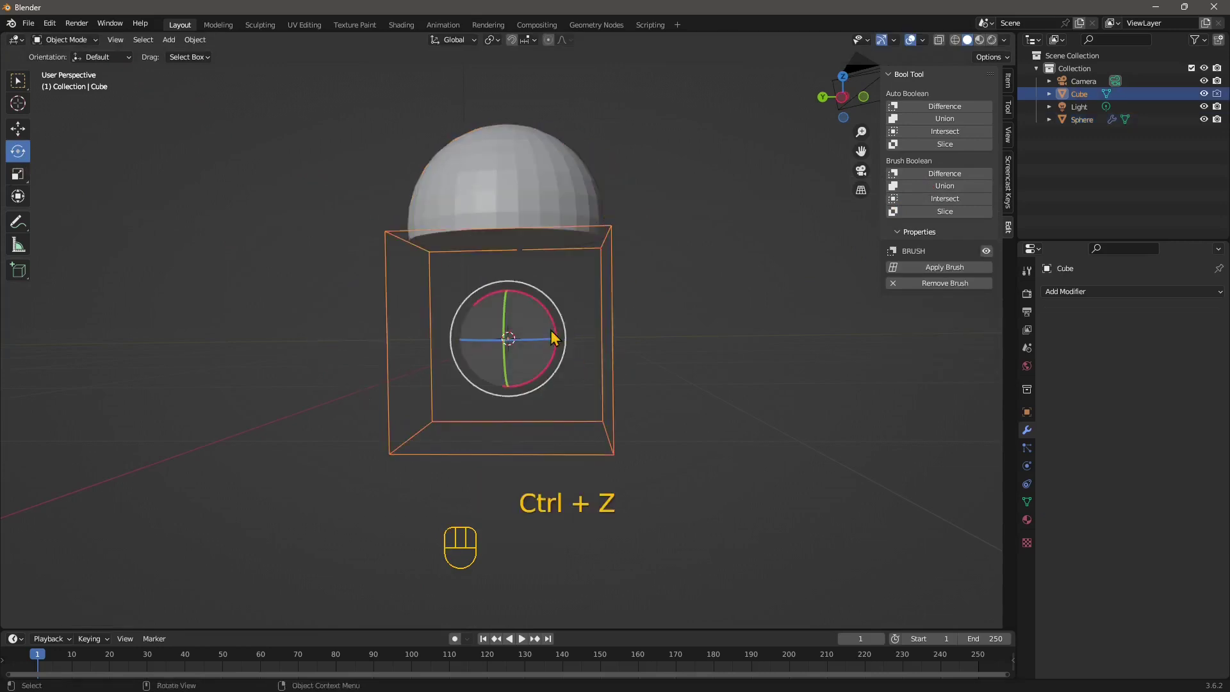
{"action": "mouse_move", "coordinate": [555, 337]}
{"action": "left_mouse_down"}
{"action": "mouse_move", "coordinate": [555, 364]}
{"action": "mouse_move", "coordinate": [549, 330]}
{"action": "mouse_move", "coordinate": [564, 340]}
{"action": "left_mouse_up"}
{"action": "key", "text": "ctrl+z"}
{"action": "left_click_drag", "start_coordinate": [474, 375], "coordinate": [596, 384]}
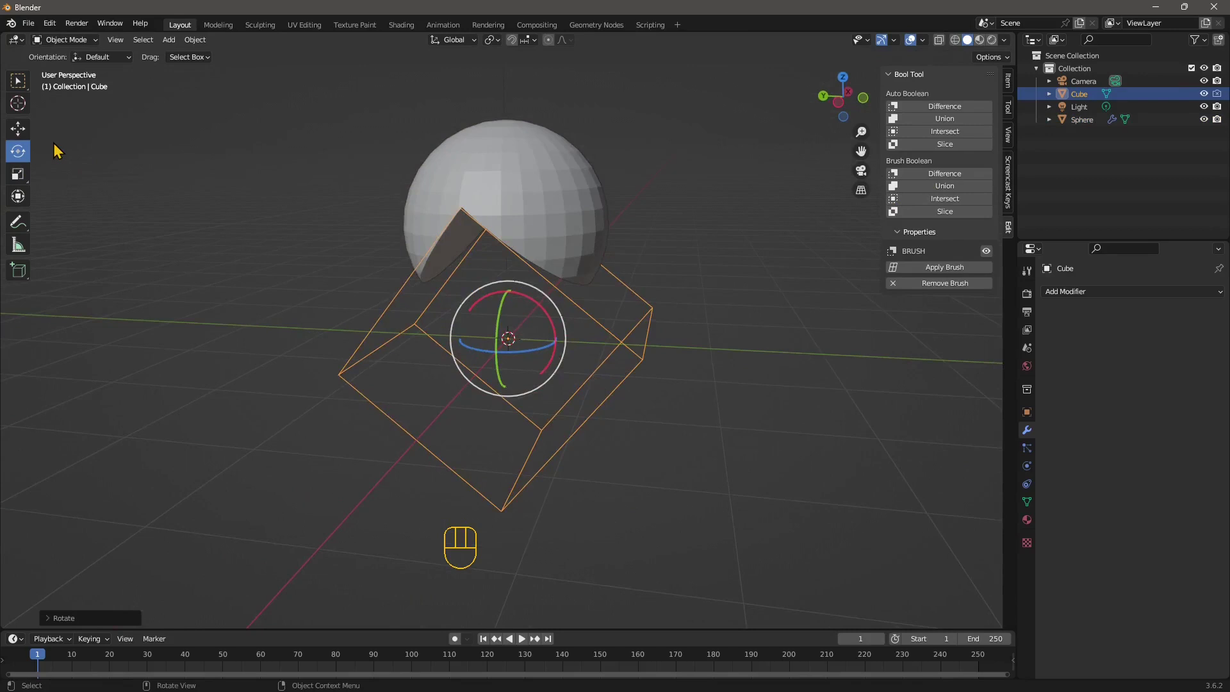
Move the rotated cube brush sideways and slightly down to shift the notch in the sphere
{"action": "left_click", "coordinate": [18, 129]}
{"action": "left_click_drag", "start_coordinate": [508, 309], "coordinate": [398, 384]}
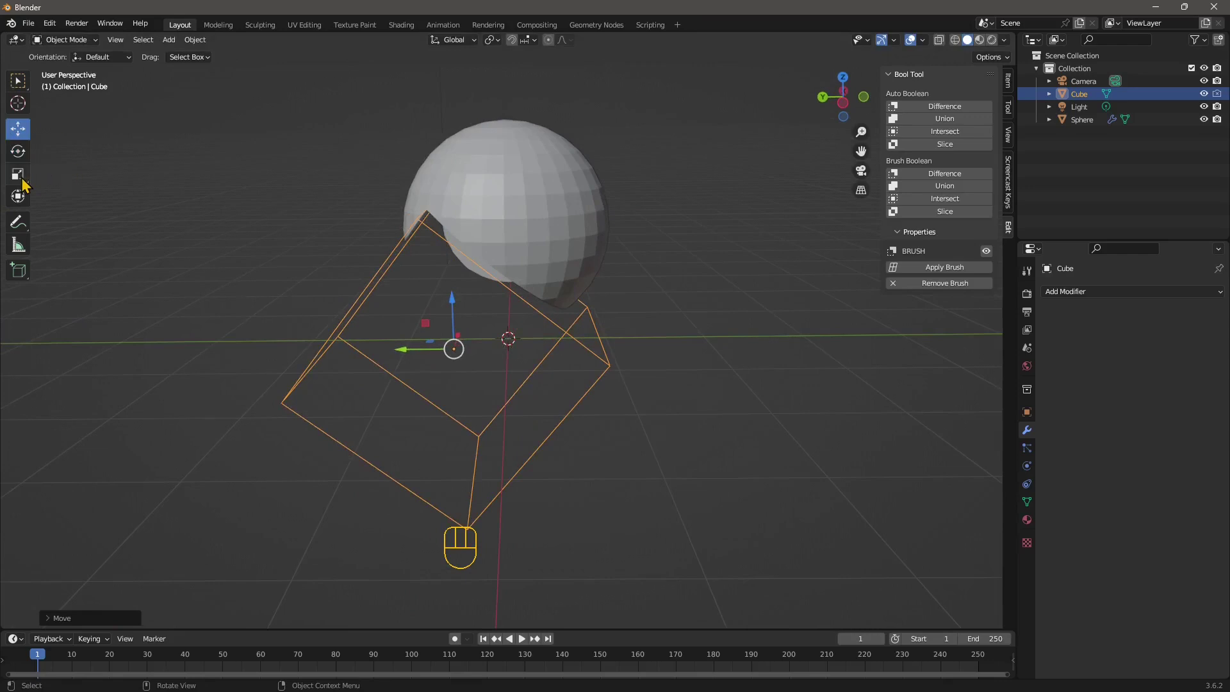
{"action": "middle_click_drag", "start_coordinate": [438, 332], "coordinate": [542, 260]}
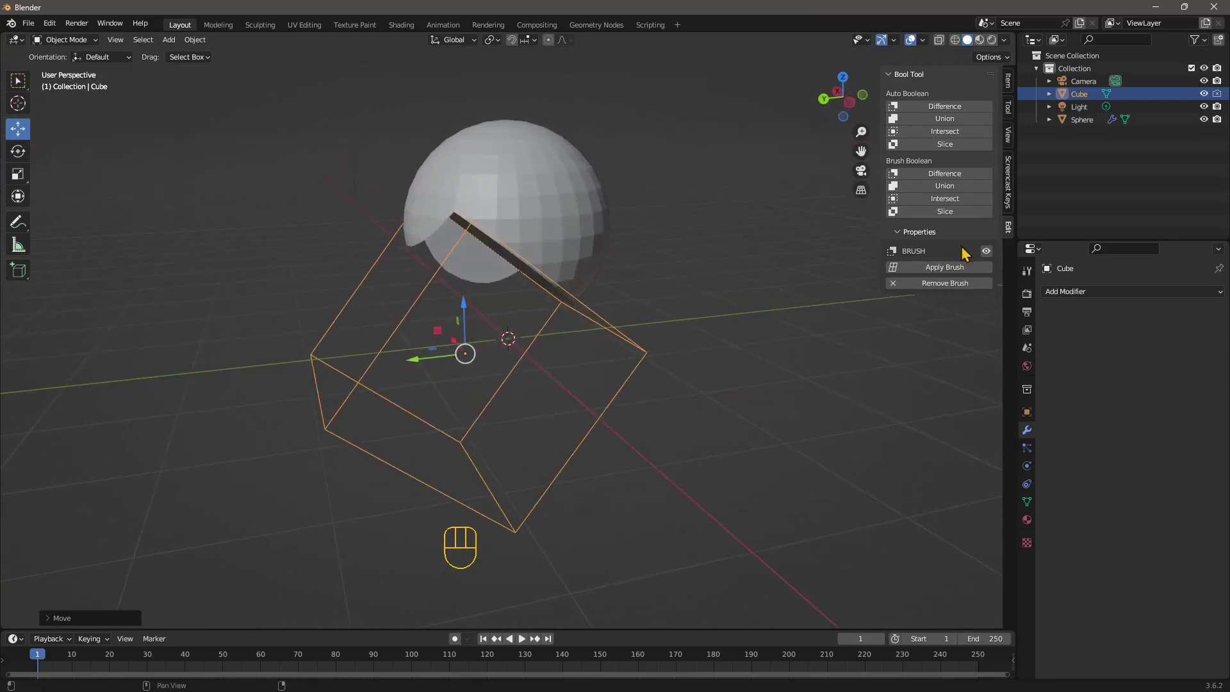
Apply the cube brush to the sphere and delete the leftover wireframe cube
{"action": "left_click", "coordinate": [949, 269]}
{"action": "left_click", "coordinate": [672, 351]}
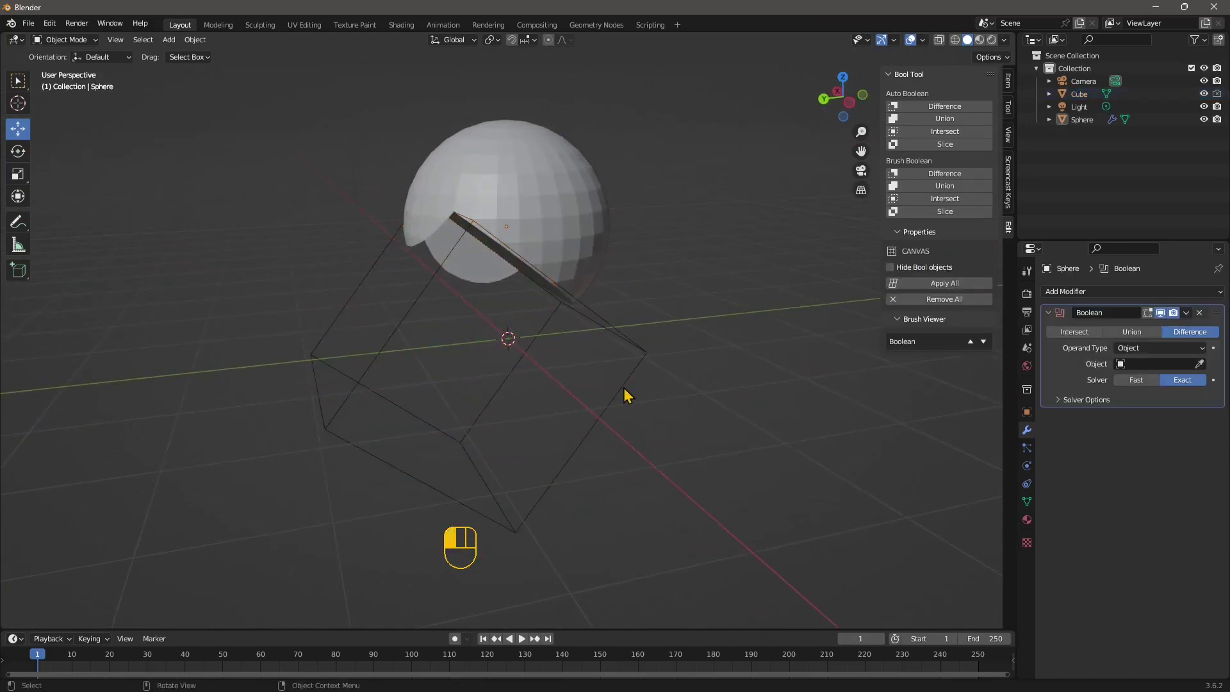
{"action": "left_click", "coordinate": [625, 397]}
{"action": "key", "text": "x"}
{"action": "left_click", "coordinate": [543, 347]}
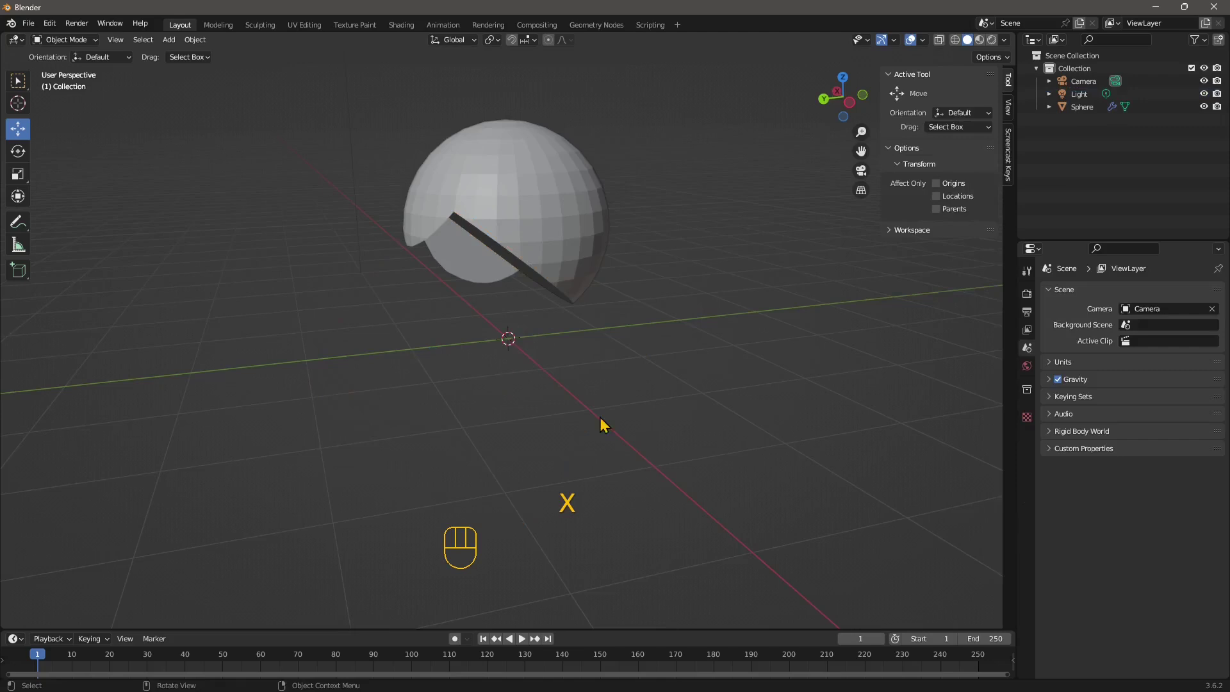
Inspect the notch in the sphere from several sides and delete the sphere
{"action": "middle_click_drag", "start_coordinate": [601, 425], "coordinate": [798, 351]}
{"action": "middle_click_drag", "start_coordinate": [682, 248], "coordinate": [724, 310]}
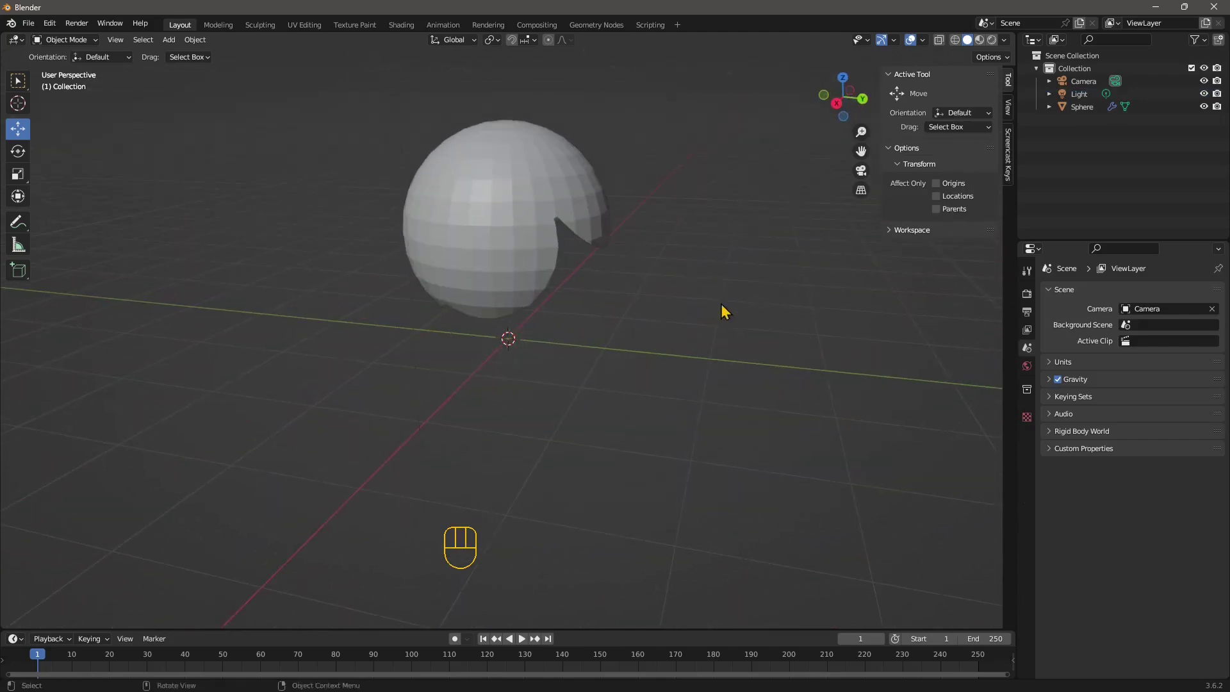
{"action": "key", "text": "z"}
{"action": "mouse_move", "coordinate": [665, 201]}
{"action": "middle_mouse_down"}
{"action": "mouse_move", "coordinate": [653, 227]}
{"action": "mouse_move", "coordinate": [676, 247]}
{"action": "mouse_move", "coordinate": [591, 241]}
{"action": "middle_mouse_up"}
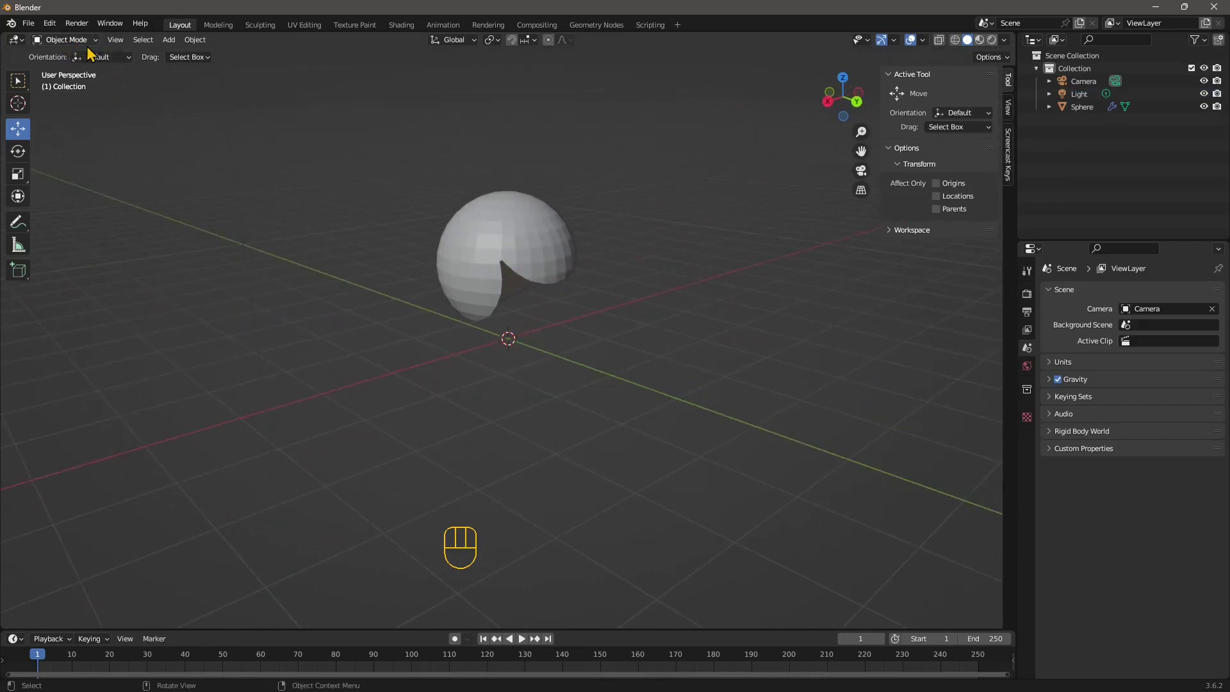
{"action": "left_click", "coordinate": [524, 231]}
{"action": "key", "text": "Delete"}
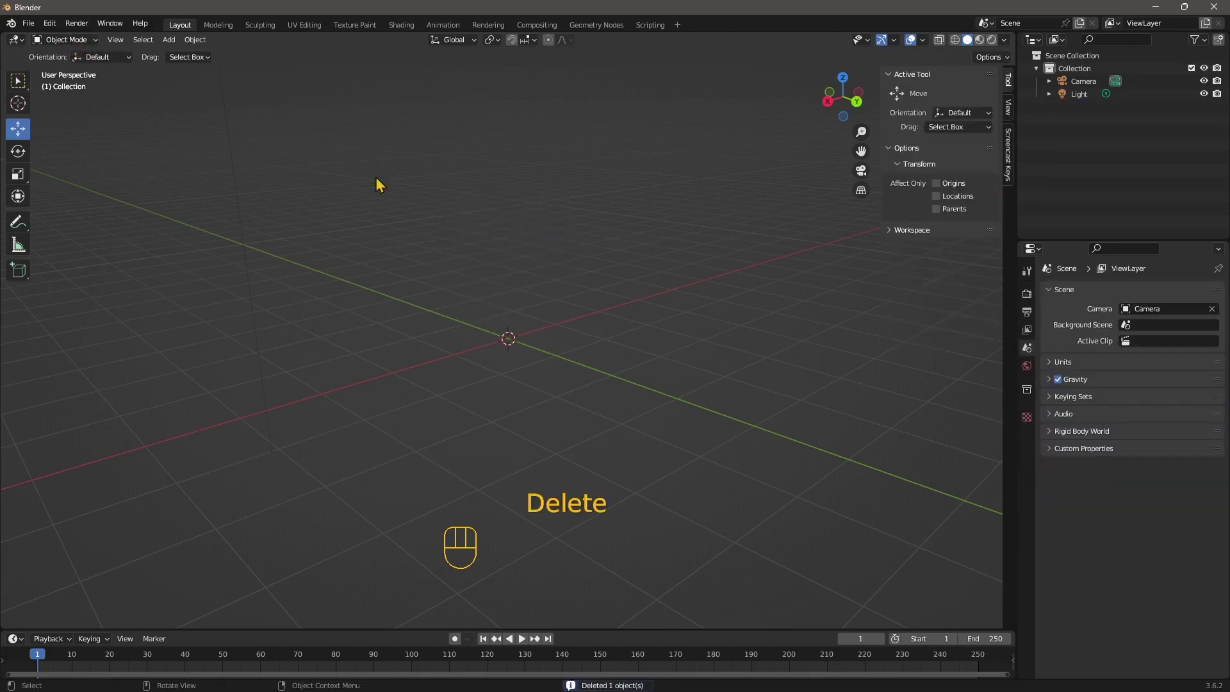
Add a new cube mesh to the emptied scene
{"action": "left_click", "coordinate": [168, 40]}
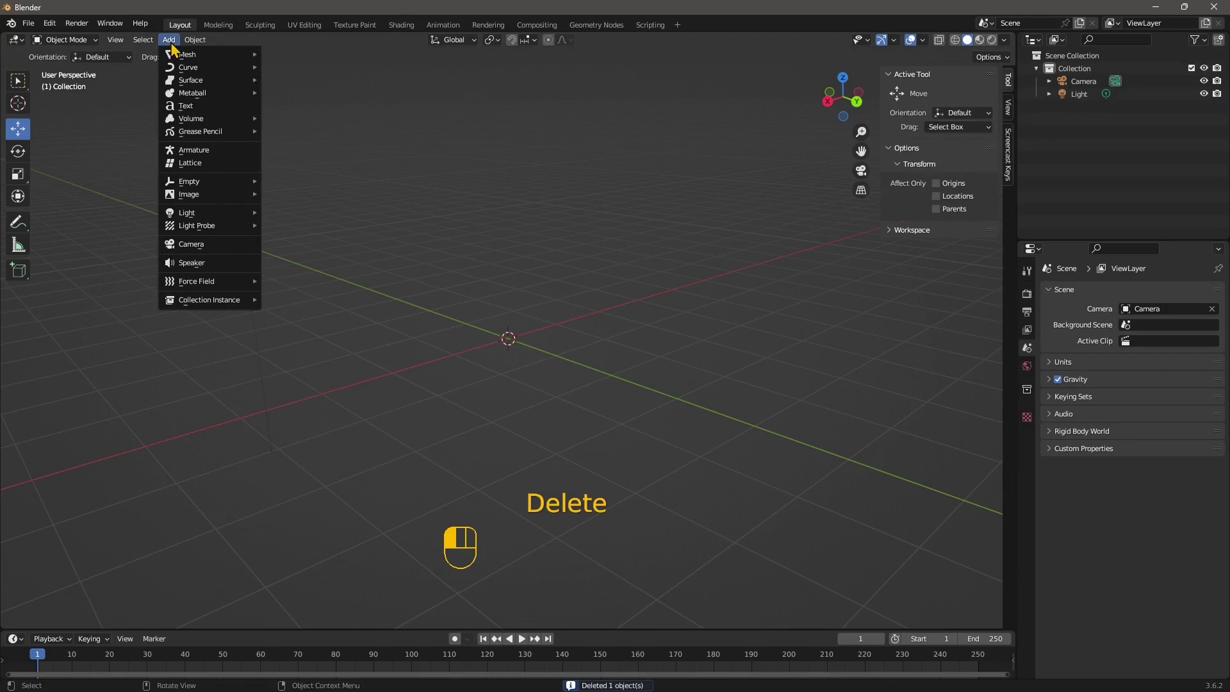
{"action": "mouse_move", "coordinate": [201, 59]}
{"action": "left_click", "coordinate": [290, 68]}
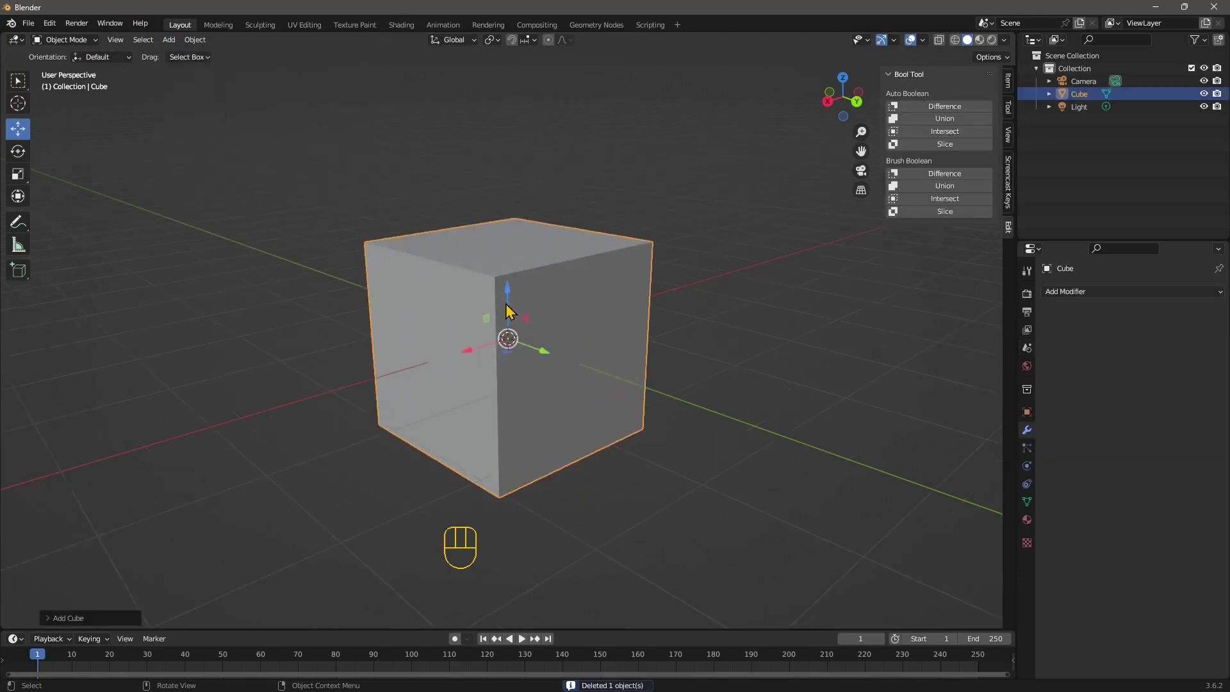
Switch the new cube to Edit Mode and activate the Loop Cut tool
{"action": "left_click", "coordinate": [64, 40]}
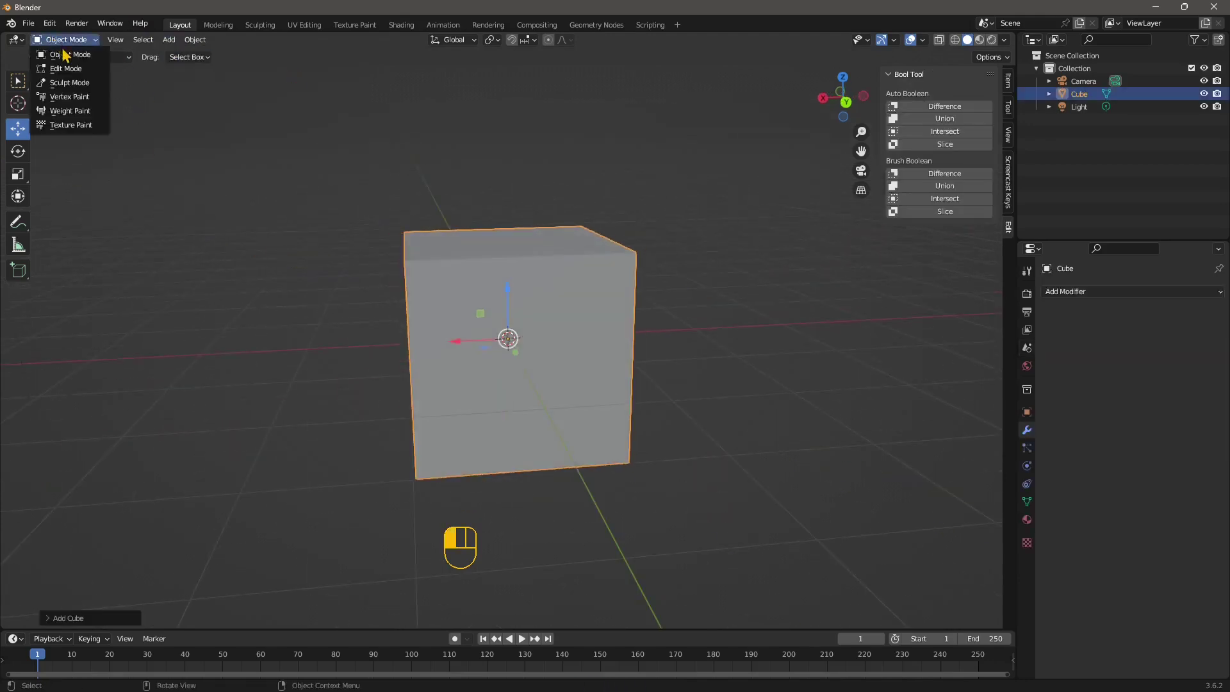
{"action": "left_click", "coordinate": [66, 68]}
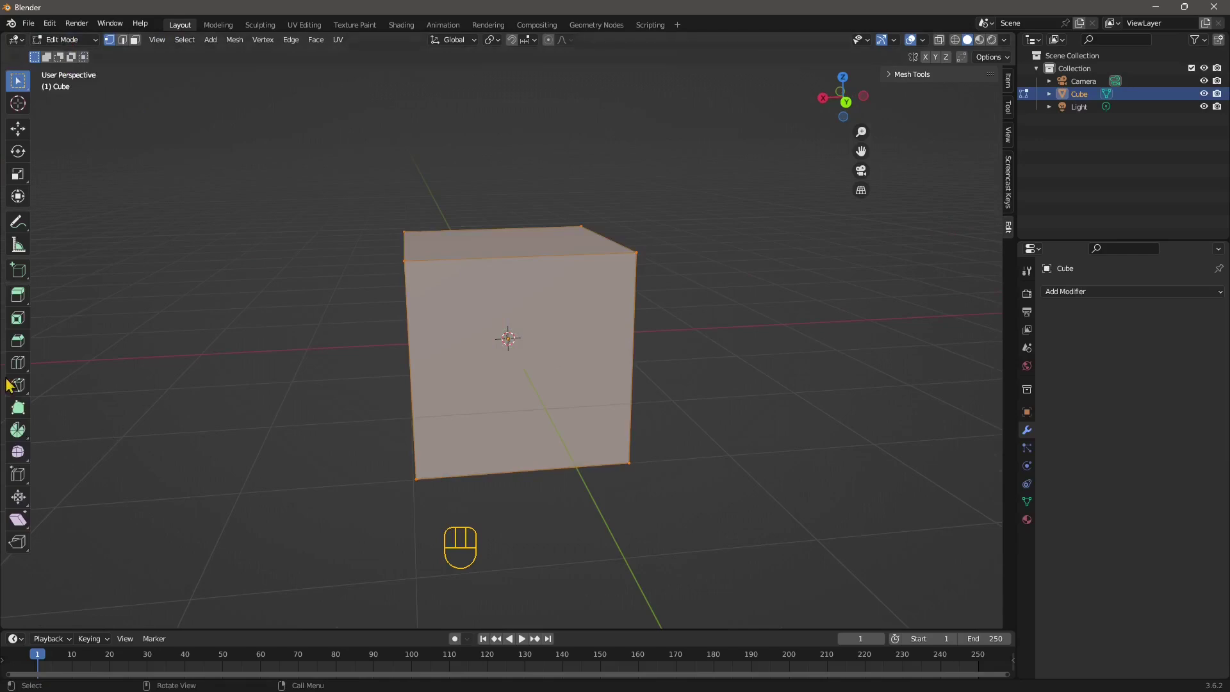
{"action": "left_click_drag", "start_coordinate": [23, 368], "coordinate": [38, 365]}
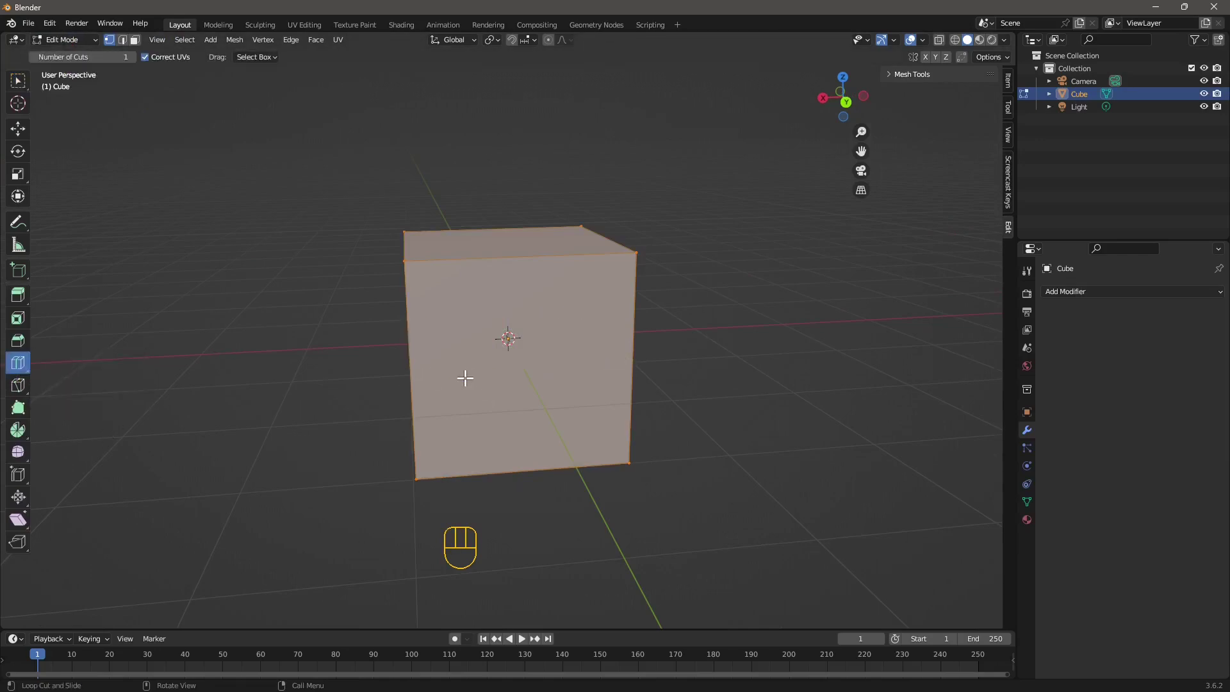
{"action": "middle_click_drag", "start_coordinate": [377, 435], "coordinate": [299, 300]}
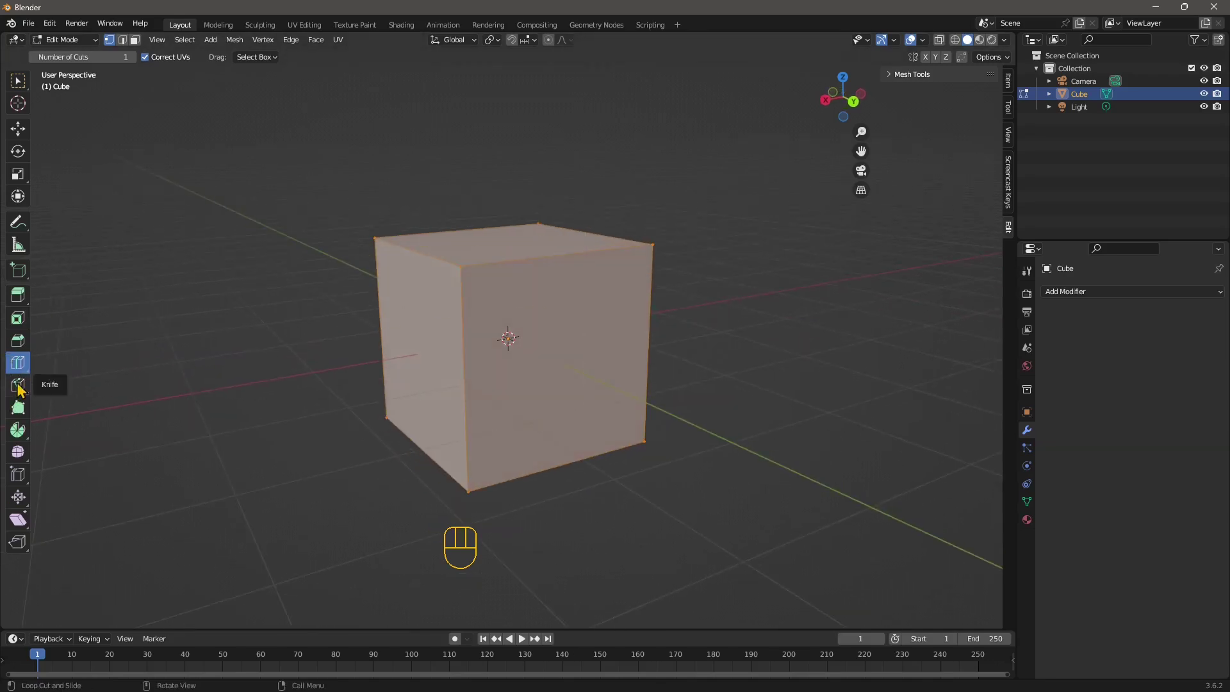
Try the Bisect tool with a sloping line across the whole cube, and undo the cut
{"action": "left_click_drag", "start_coordinate": [18, 386], "coordinate": [18, 385]}
{"action": "left_click_drag", "start_coordinate": [110, 403], "coordinate": [90, 416]}
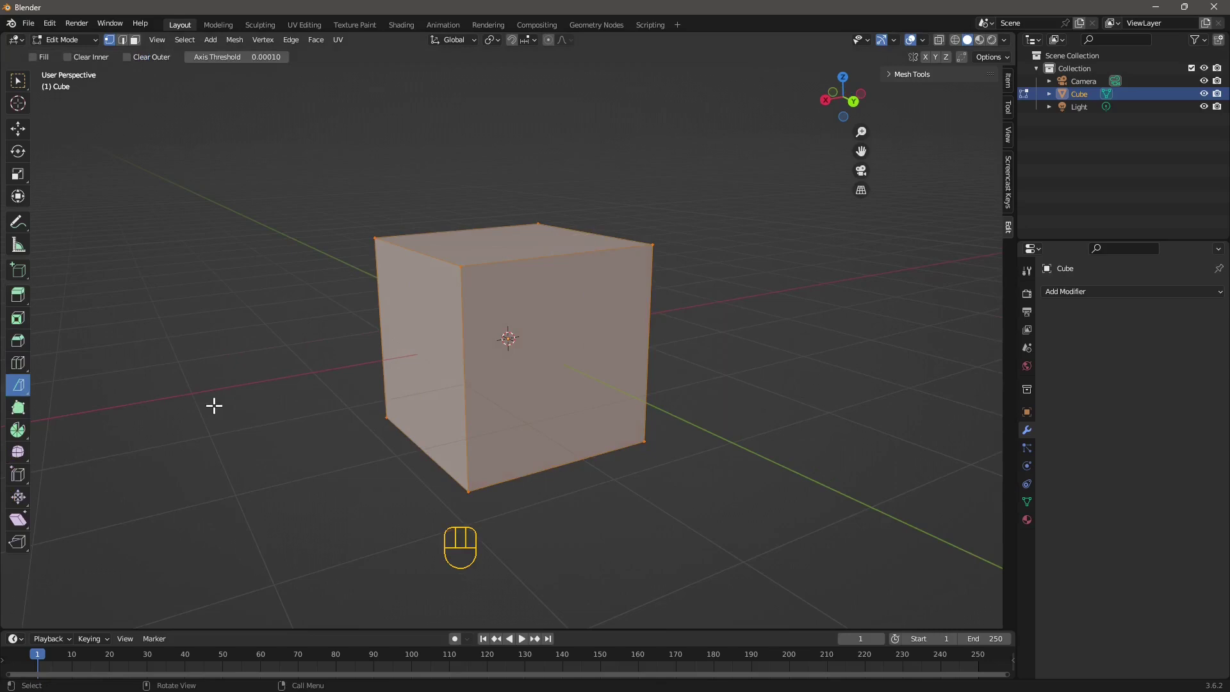
{"action": "left_click_drag", "start_coordinate": [215, 406], "coordinate": [346, 374]}
{"action": "left_click_drag", "start_coordinate": [366, 303], "coordinate": [119, 422]}
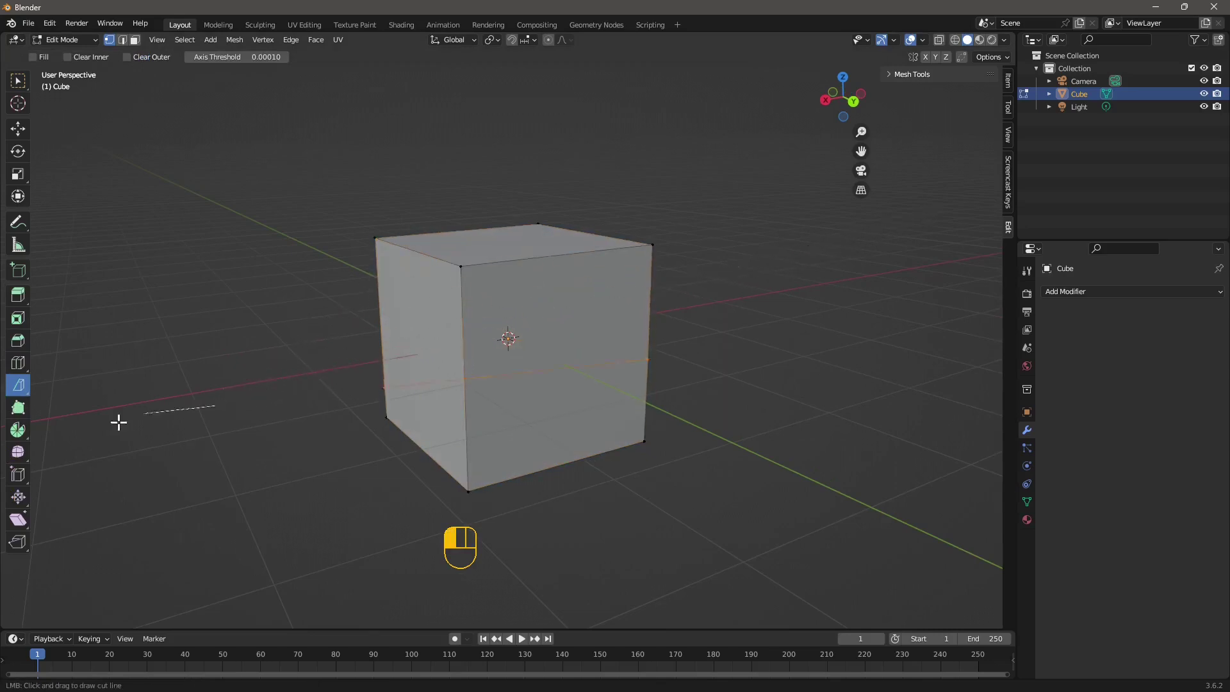
{"action": "left_click_drag", "start_coordinate": [790, 278], "coordinate": [789, 277]}
{"action": "middle_click_drag", "start_coordinate": [662, 412], "coordinate": [489, 440]}
{"action": "key", "text": "ctrl+z"}
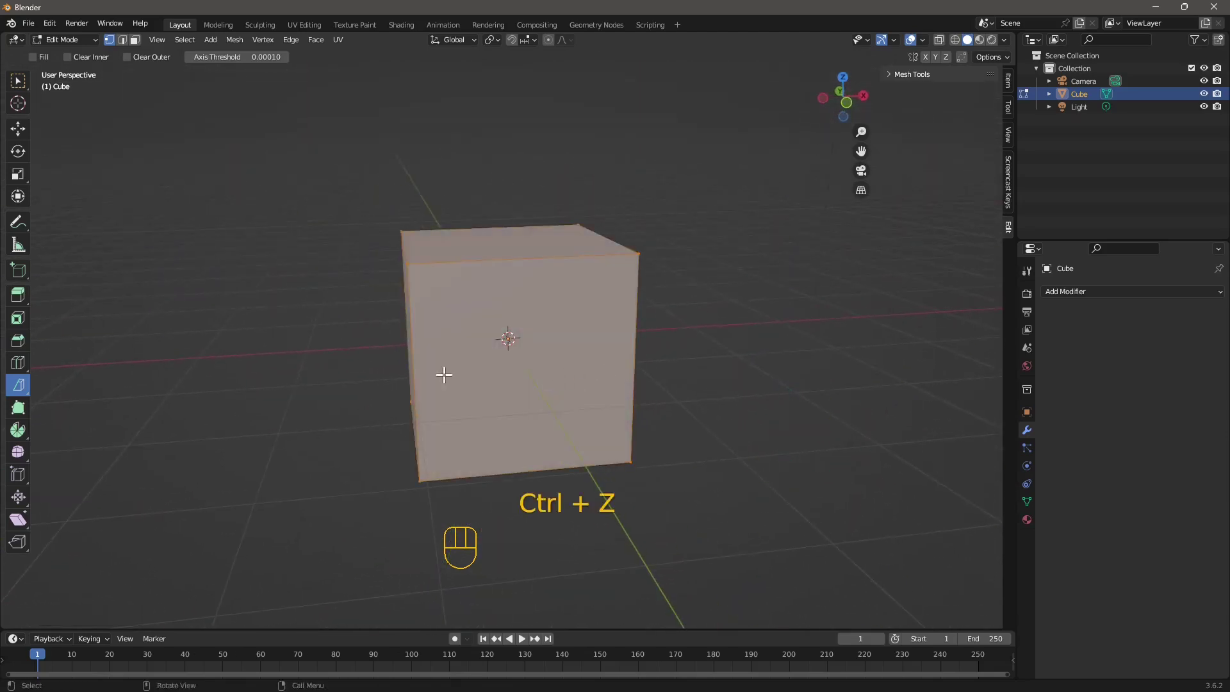
Cut a slanted line around all four sides of the cube with the Knife tool
{"action": "middle_click_drag", "start_coordinate": [442, 373], "coordinate": [484, 334]}
{"action": "left_click_drag", "start_coordinate": [19, 388], "coordinate": [64, 388]}
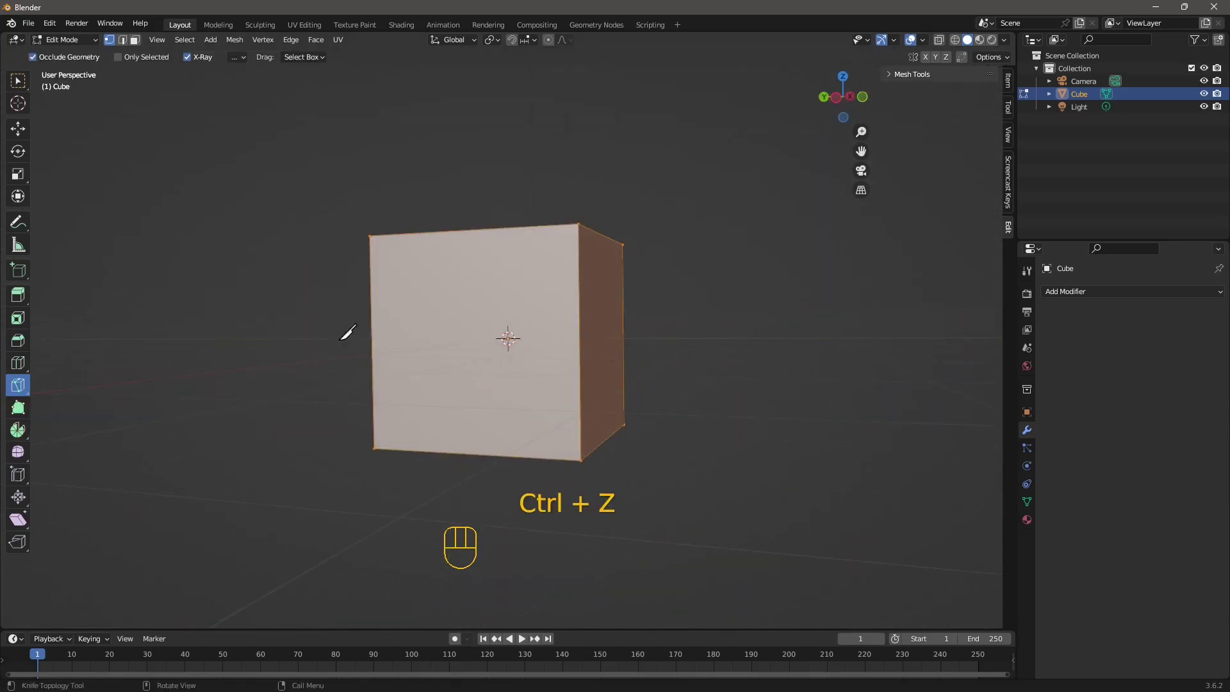
{"action": "left_click", "coordinate": [580, 332]}
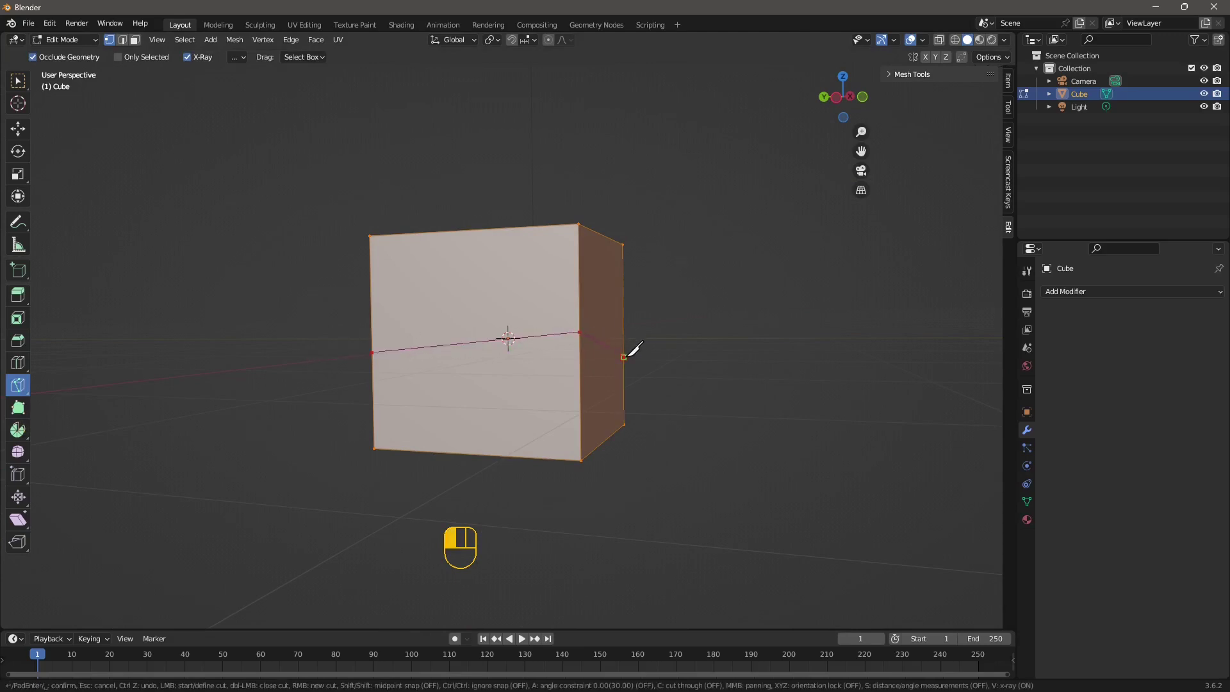
{"action": "middle_click_drag", "start_coordinate": [627, 356], "coordinate": [424, 404]}
{"action": "left_click", "coordinate": [587, 277]}
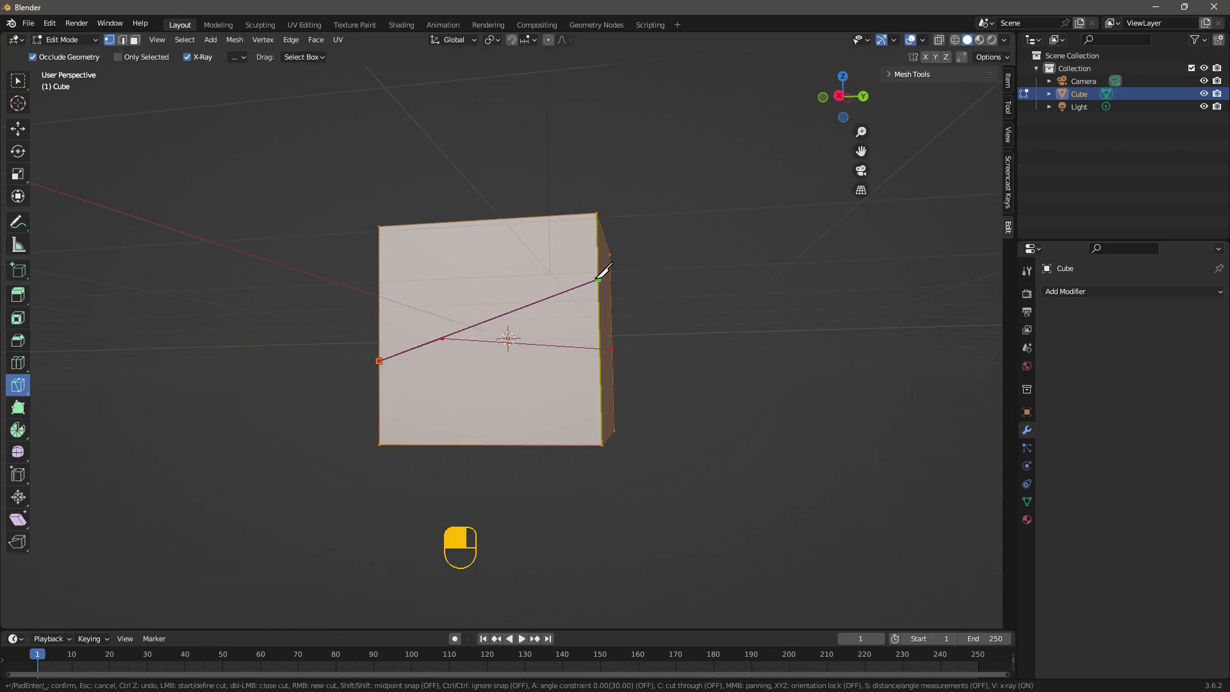
{"action": "middle_click_drag", "start_coordinate": [601, 267], "coordinate": [610, 349]}
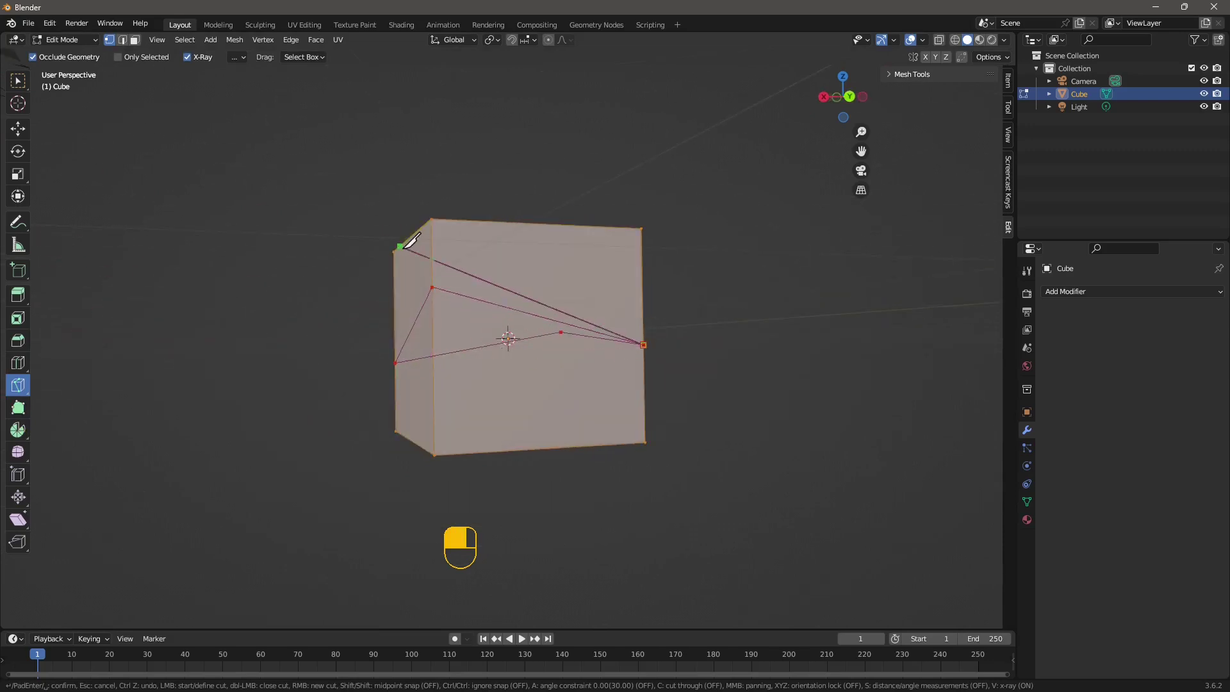
{"action": "key", "text": "Return"}
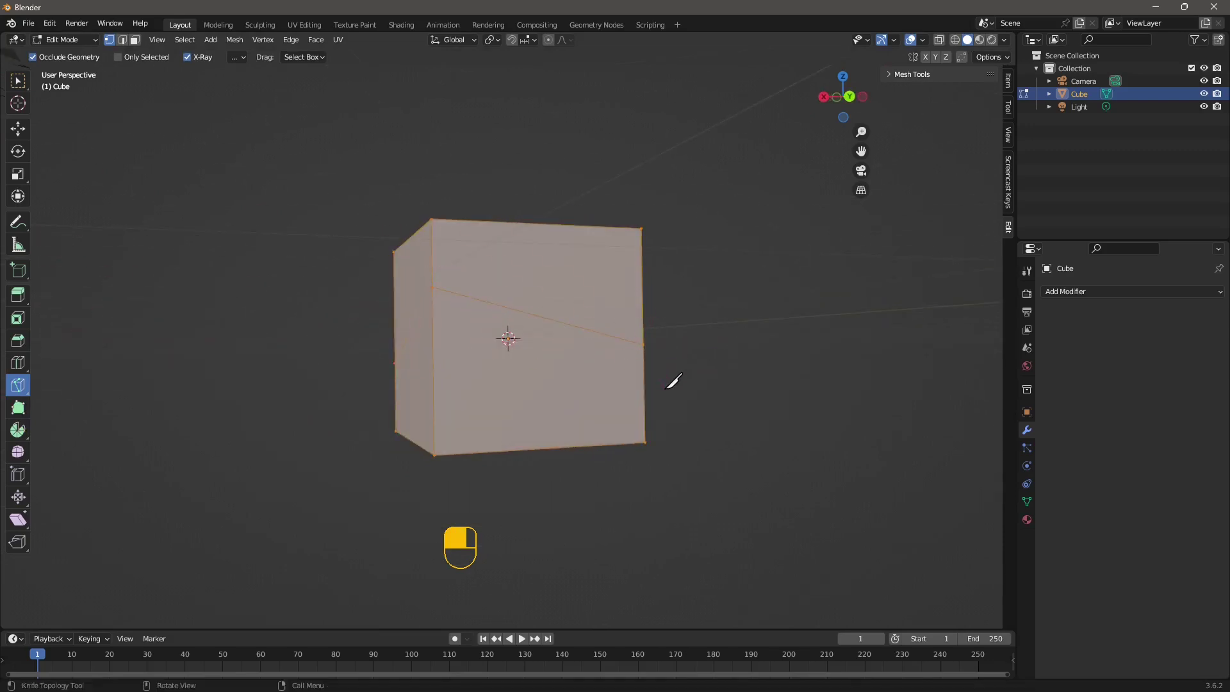
Select the cube's faces above the knife cut in face select mode and delete them
{"action": "middle_click_drag", "start_coordinate": [364, 337], "coordinate": [165, 276]}
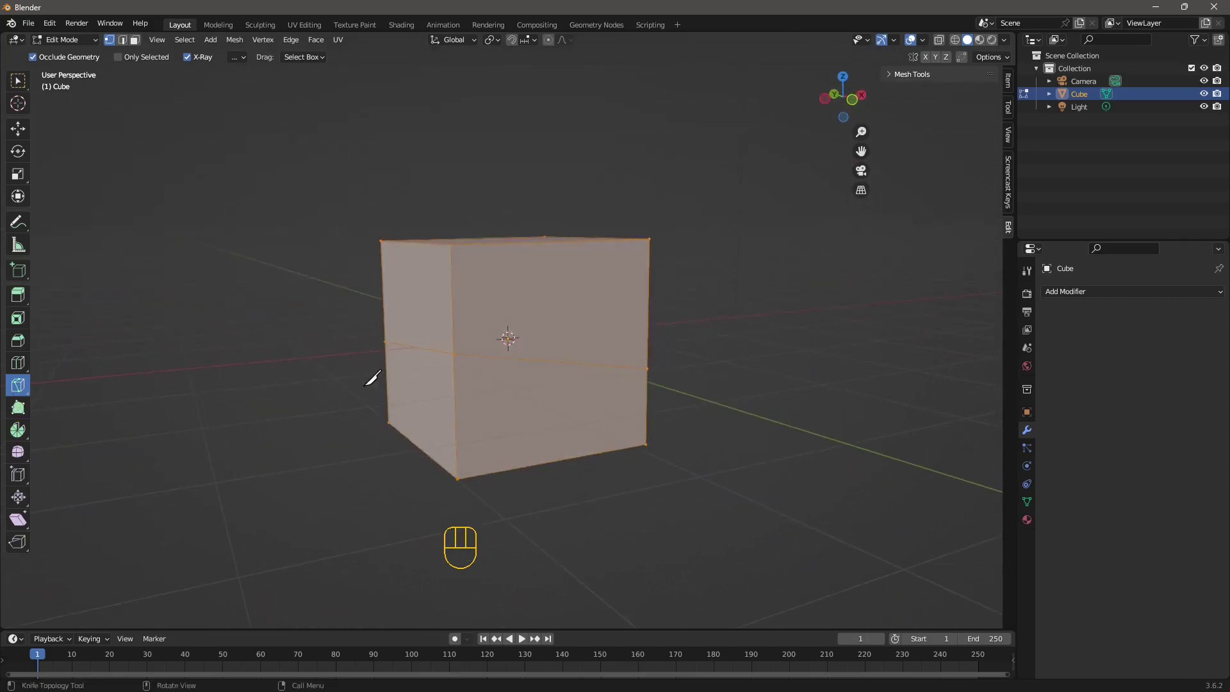
{"action": "middle_click_drag", "start_coordinate": [372, 378], "coordinate": [497, 379]}
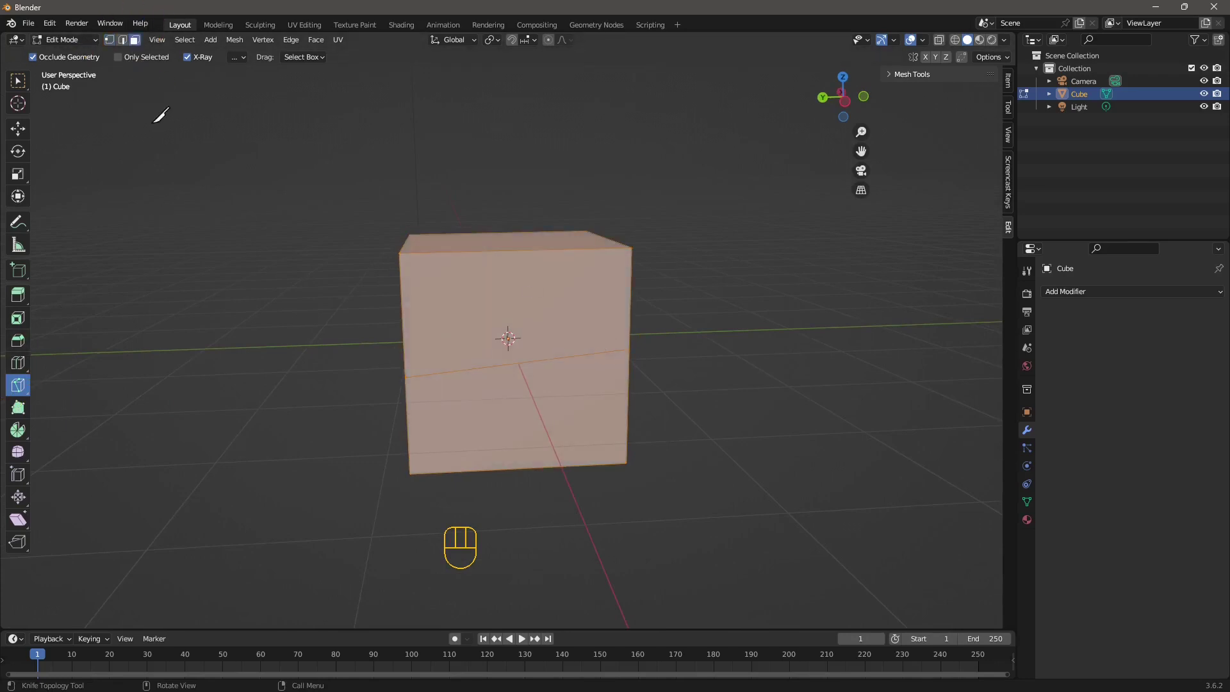
{"action": "left_click", "coordinate": [15, 132]}
{"action": "middle_click_drag", "start_coordinate": [426, 299], "coordinate": [571, 415]}
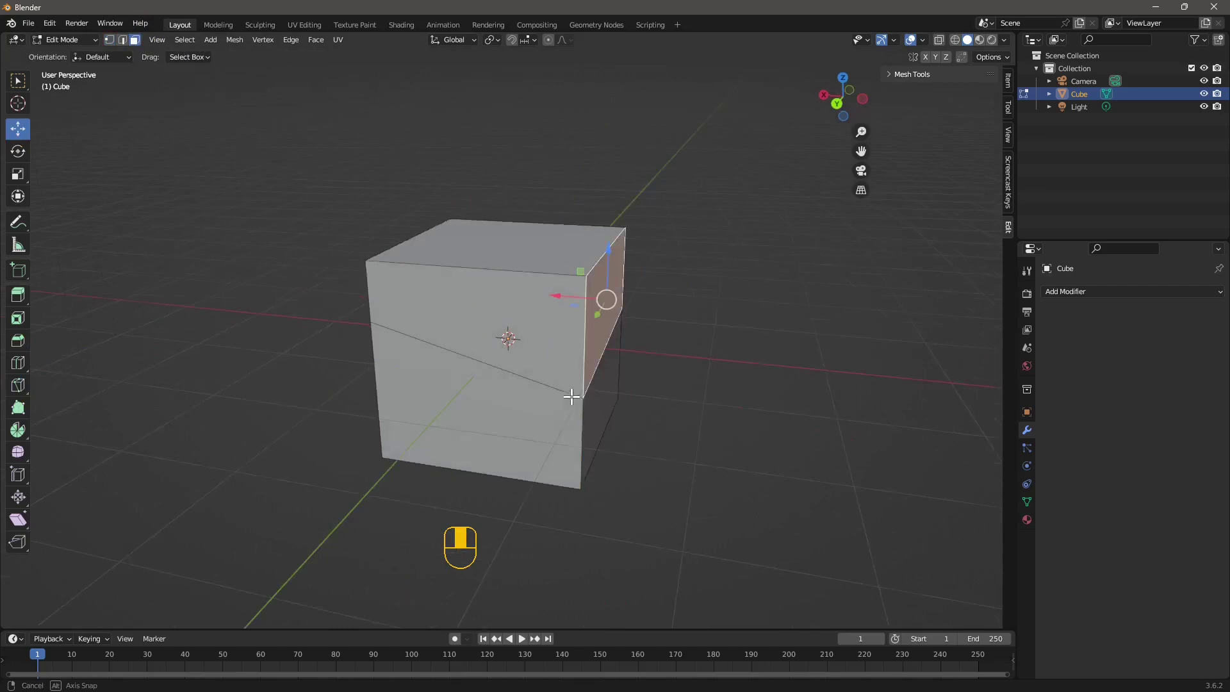
{"action": "left_click", "coordinate": [532, 292], "text": "shift"}
{"action": "middle_click_drag", "start_coordinate": [531, 291], "coordinate": [497, 344]}
{"action": "key", "text": "x"}
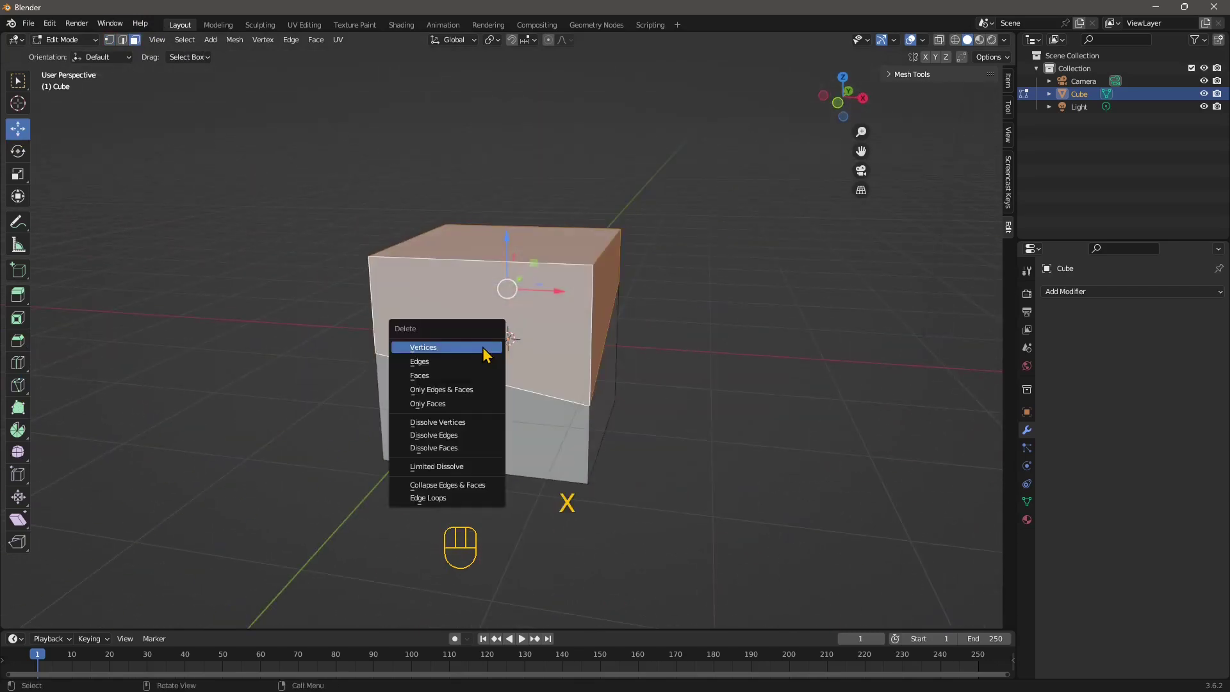
{"action": "left_click", "coordinate": [445, 375]}
Close the open top of the cut cube with a new face made from its four boundary edges
{"action": "middle_click_drag", "start_coordinate": [425, 379], "coordinate": [386, 402]}
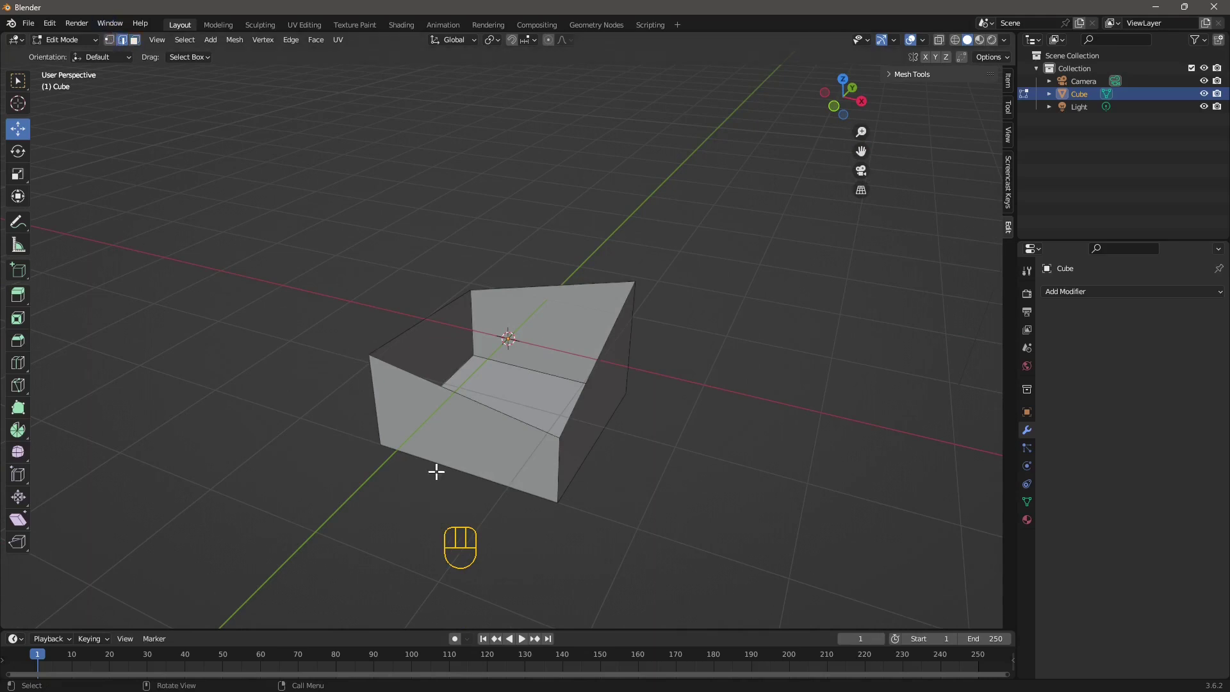
{"action": "left_click", "coordinate": [393, 339]}
{"action": "left_click", "coordinate": [406, 372], "text": "shift"}
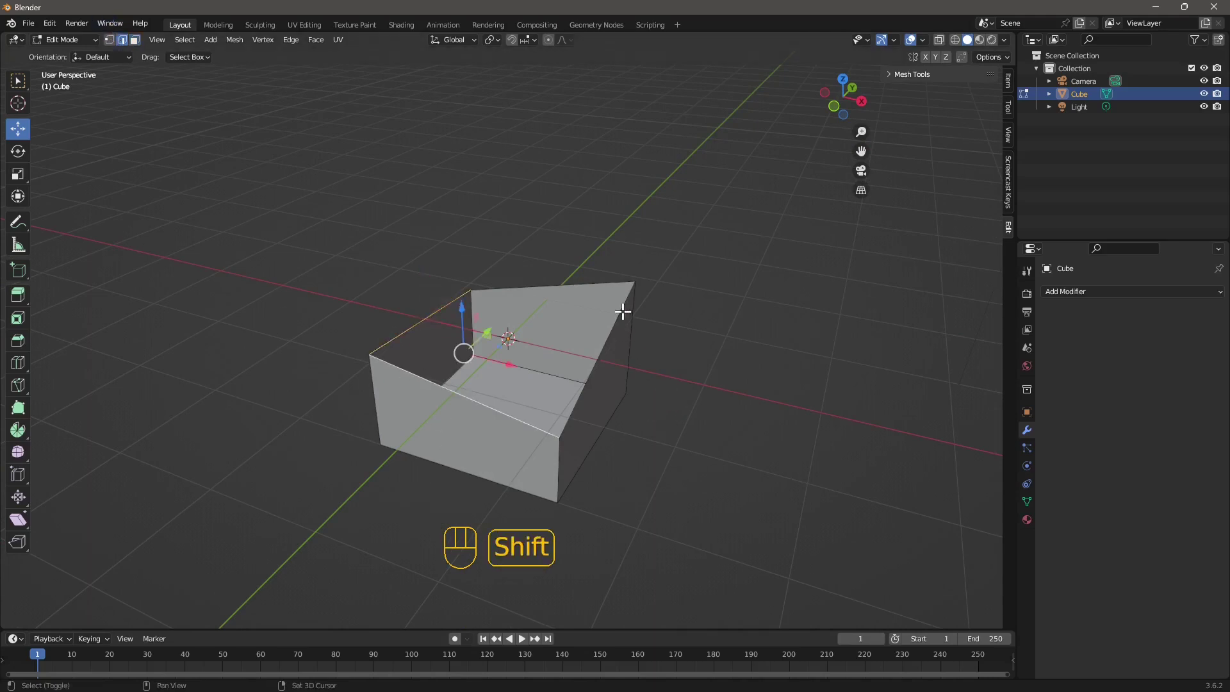
{"action": "left_click", "coordinate": [623, 312], "text": "shift"}
{"action": "middle_click_drag", "start_coordinate": [596, 288], "coordinate": [417, 321]}
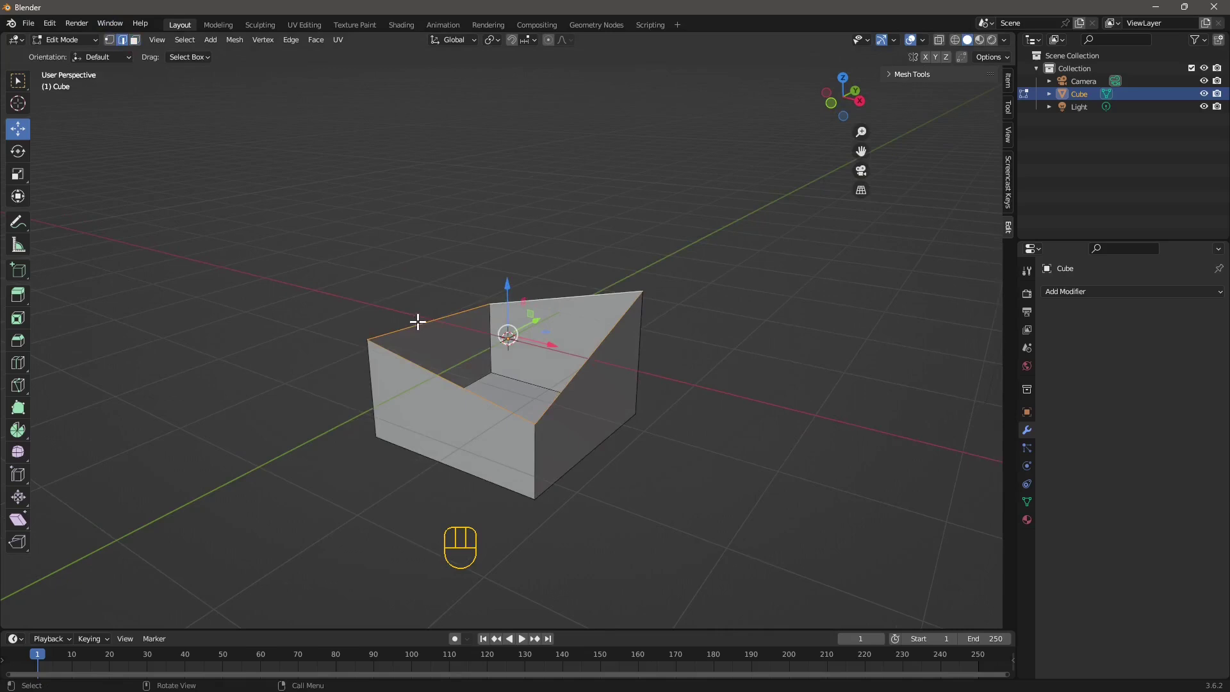
{"action": "right_click", "coordinate": [417, 321]}
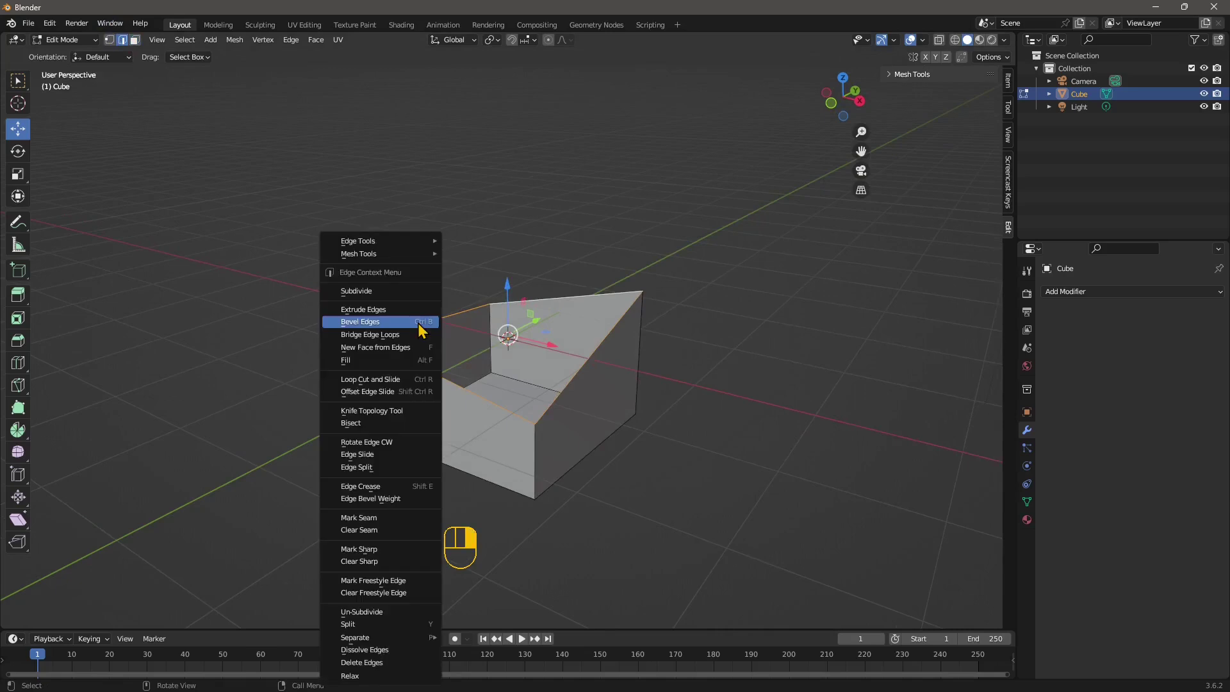
{"action": "left_click", "coordinate": [374, 351]}
{"action": "middle_click_drag", "start_coordinate": [313, 376], "coordinate": [551, 470]}
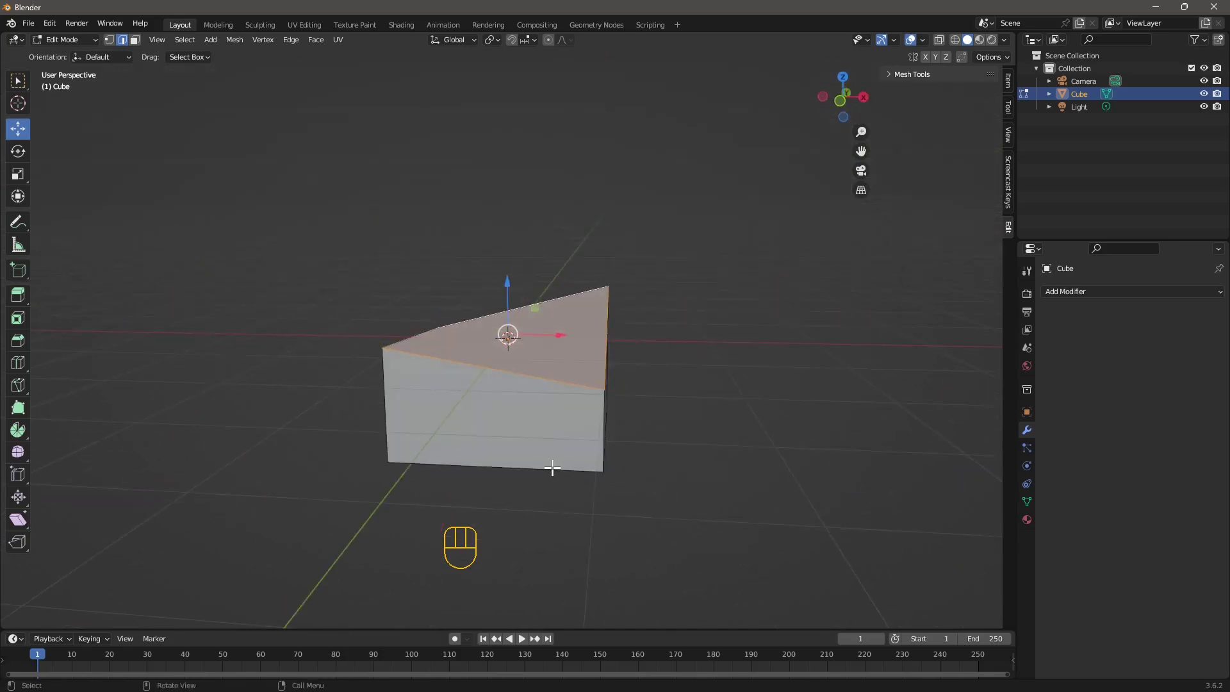
Undo the face fill, the face deletion and the knife cut to restore the whole cube
{"action": "key", "text": "ctrl+z"}
{"action": "key", "text": "ctrl+z"}
{"action": "key", "text": "ctrl+z"}
{"action": "key", "text": "ctrl+z"}
{"action": "key", "text": "ctrl+z"}
{"action": "key", "text": "ctrl+z"}
{"action": "key", "text": "ctrl+z"}
{"action": "key", "text": "ctrl+z"}
{"action": "key", "text": "ctrl+z"}
{"action": "key", "text": "ctrl+z"}
{"action": "key", "text": "ctrl+z"}
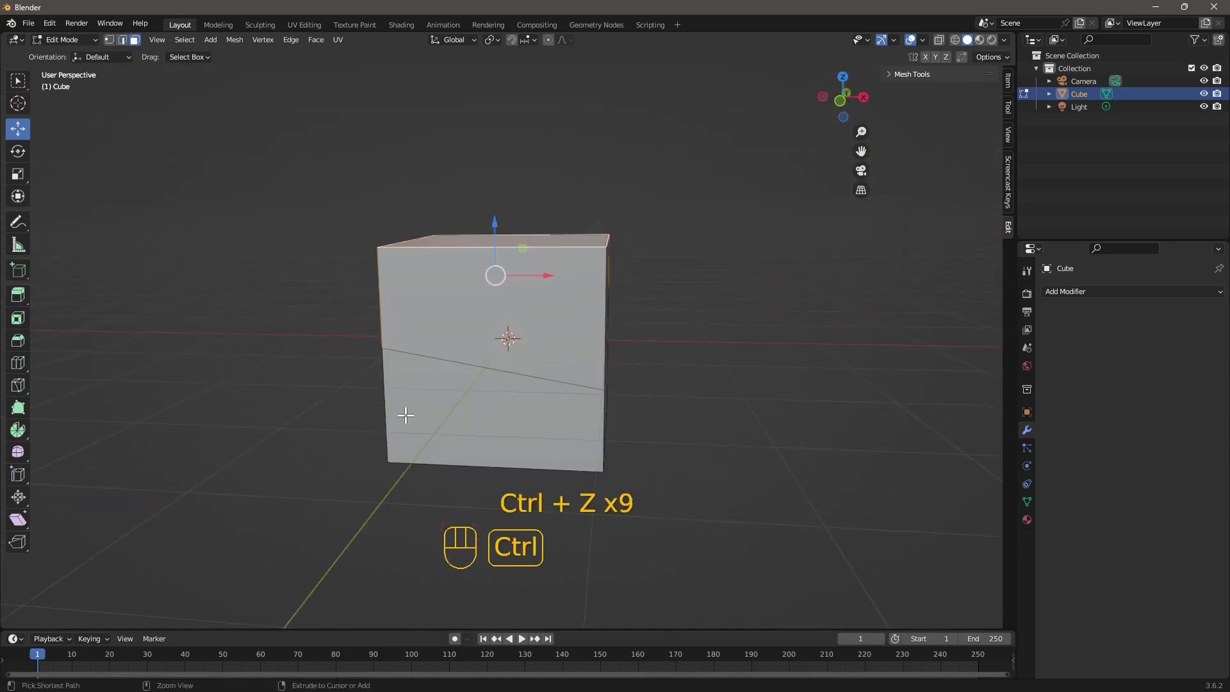
{"action": "key", "text": "ctrl+z"}
{"action": "key", "text": "ctrl+z"}
Bisect the cube with the Bisect tool along a straight line sloping across its side
{"action": "middle_click_drag", "start_coordinate": [406, 416], "coordinate": [3, 372]}
{"action": "left_click", "coordinate": [19, 398]}
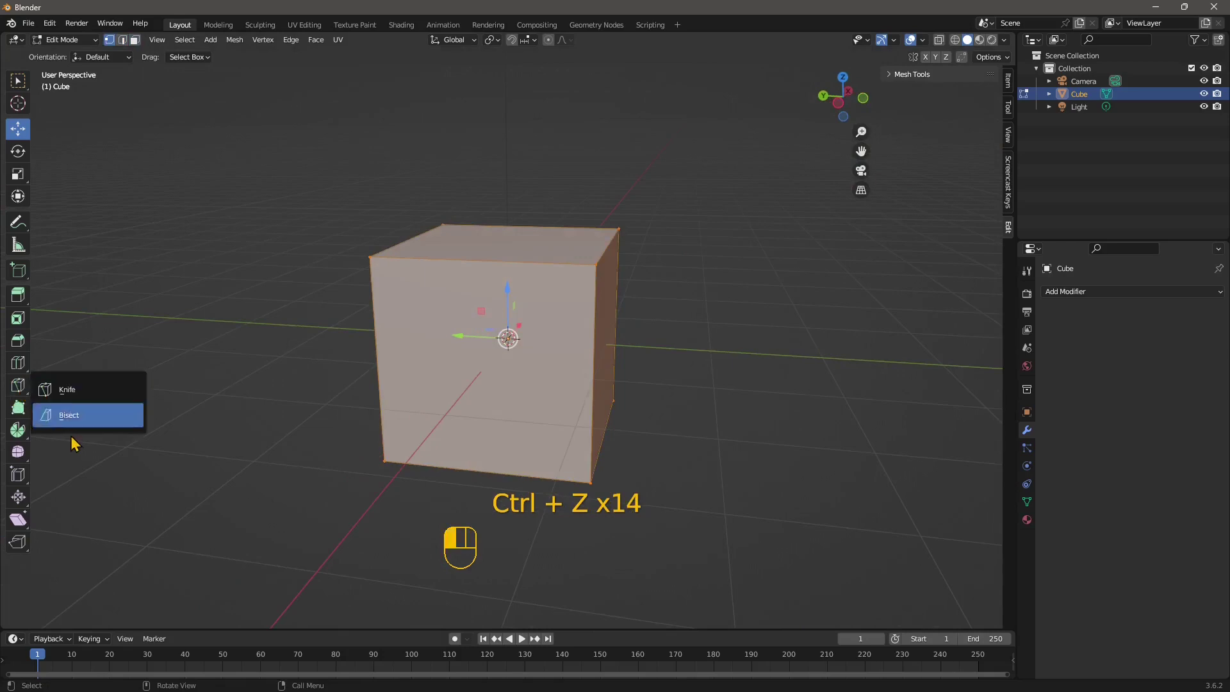
{"action": "left_click", "coordinate": [75, 416]}
{"action": "middle_click_drag", "start_coordinate": [214, 437], "coordinate": [255, 410]}
{"action": "left_click_drag", "start_coordinate": [255, 410], "coordinate": [820, 181]}
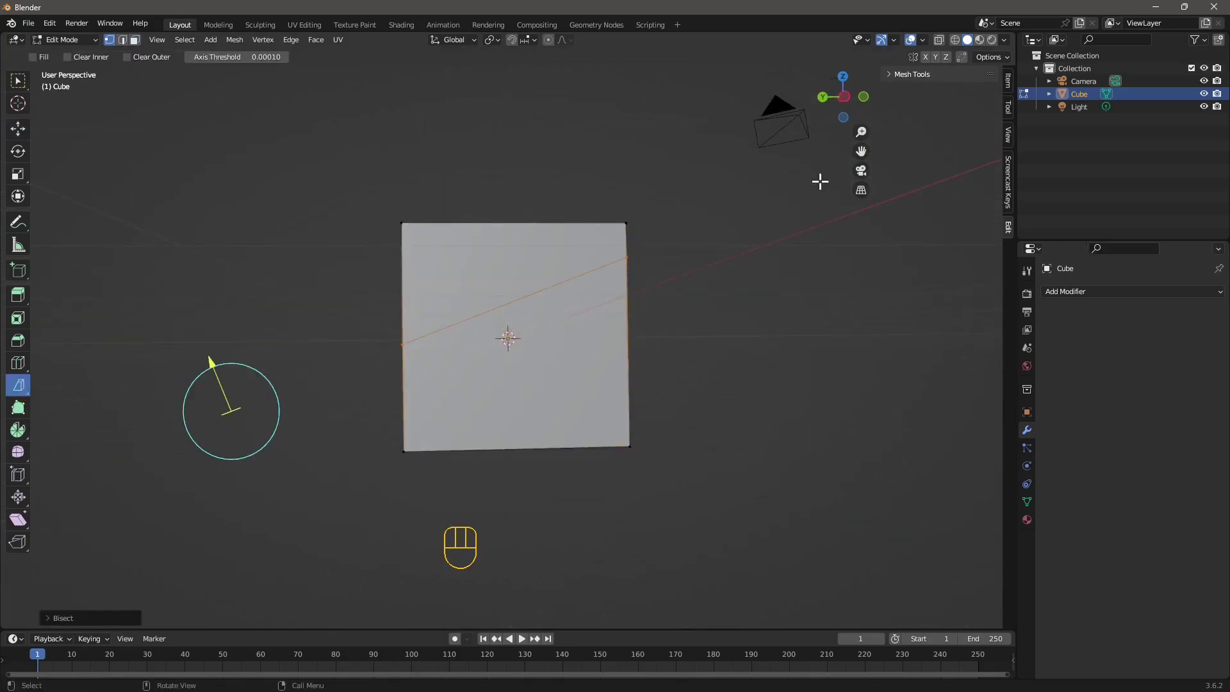
{"action": "middle_click_drag", "start_coordinate": [729, 344], "coordinate": [727, 385]}
Try the bisect's Clear Inner option, and replace it with Clear Outer and Fill to remove the upper part and cap the cut
{"action": "left_click", "coordinate": [64, 618]}
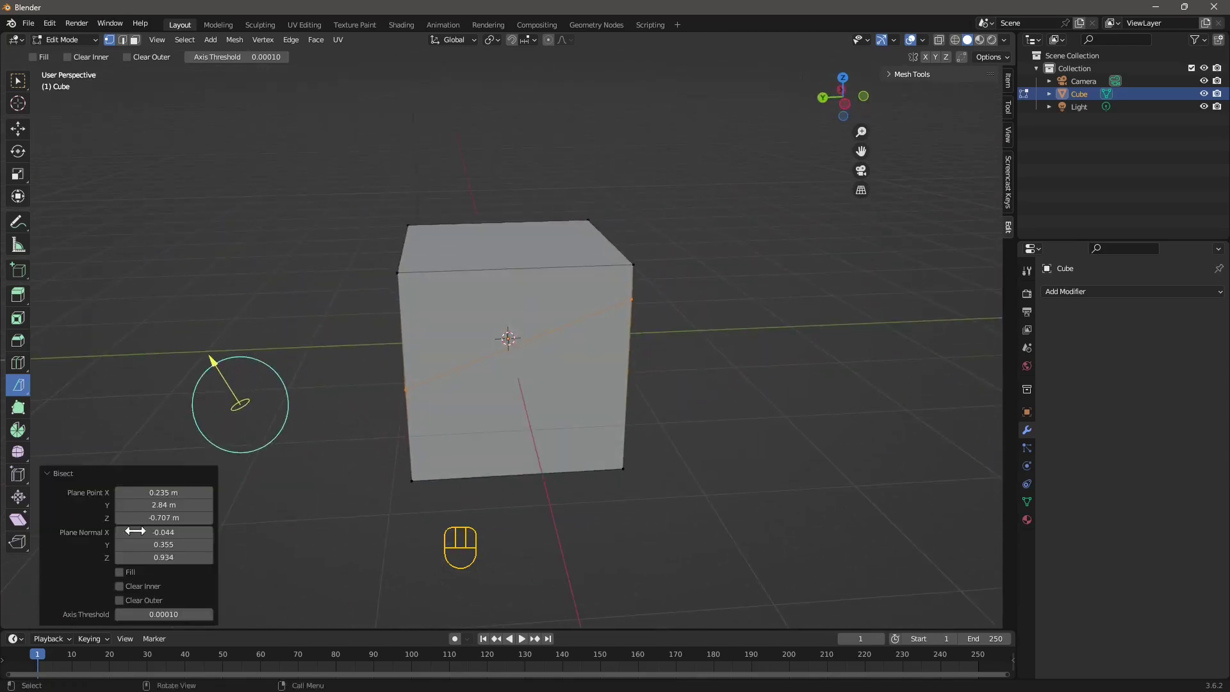
{"action": "left_click", "coordinate": [141, 587]}
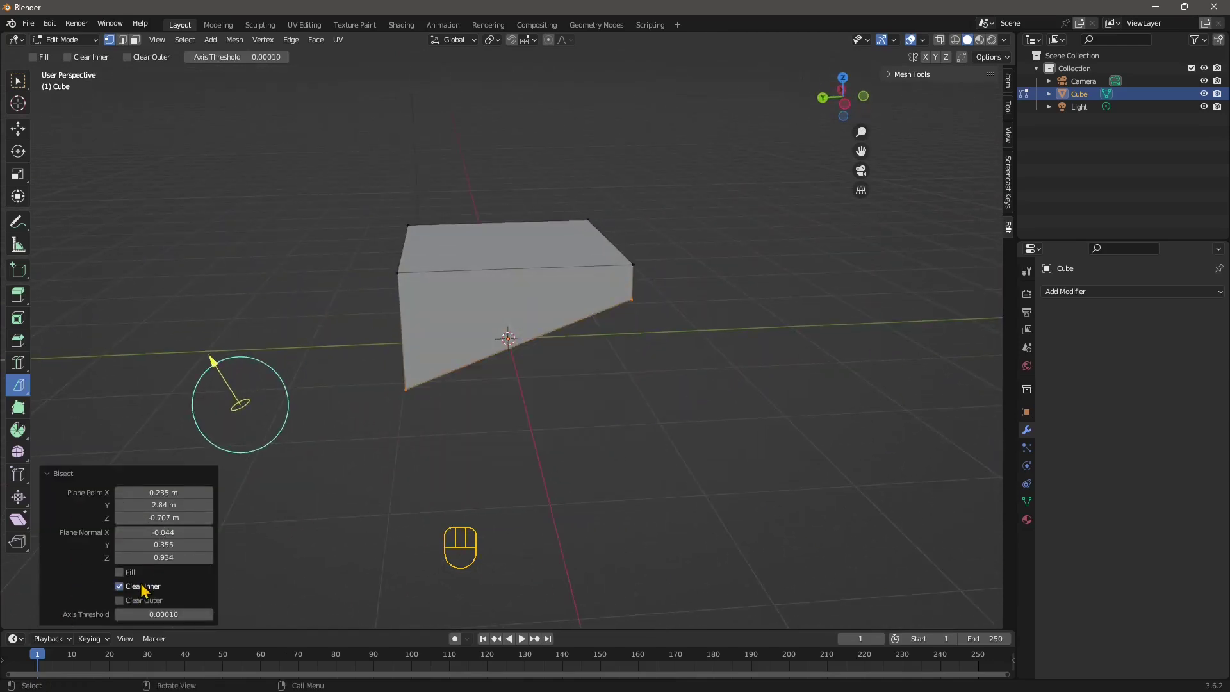
{"action": "left_click", "coordinate": [141, 587]}
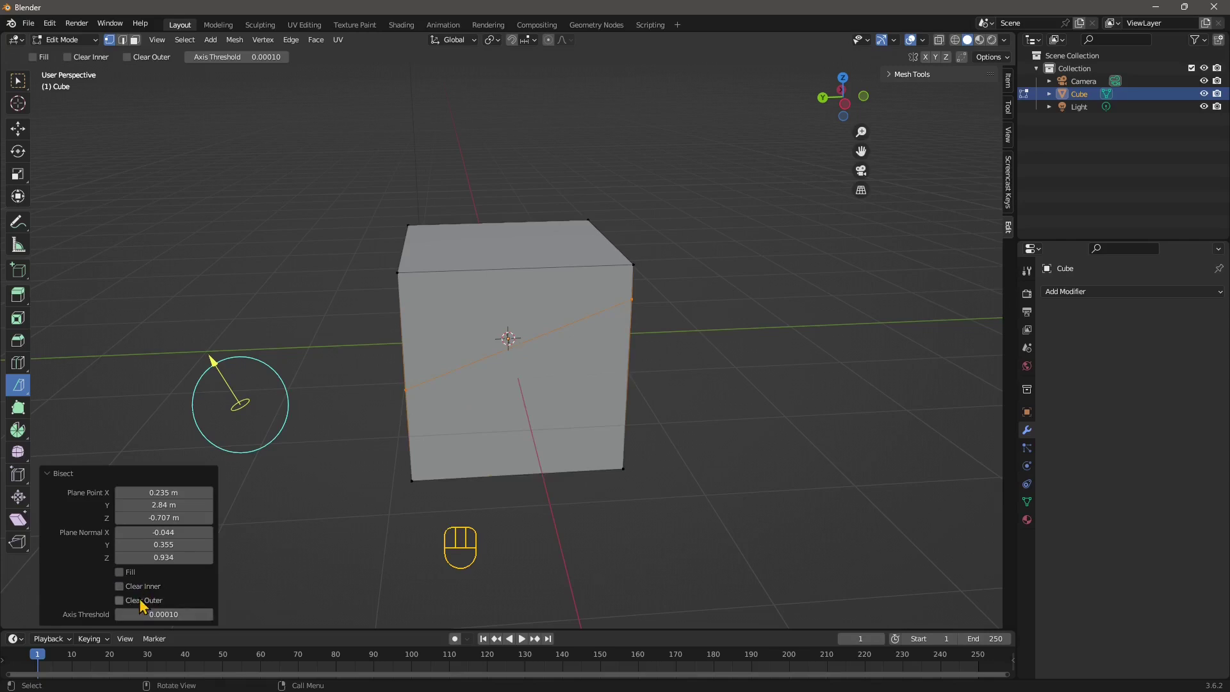
{"action": "left_click", "coordinate": [140, 600]}
{"action": "middle_click_drag", "start_coordinate": [538, 286], "coordinate": [585, 373]}
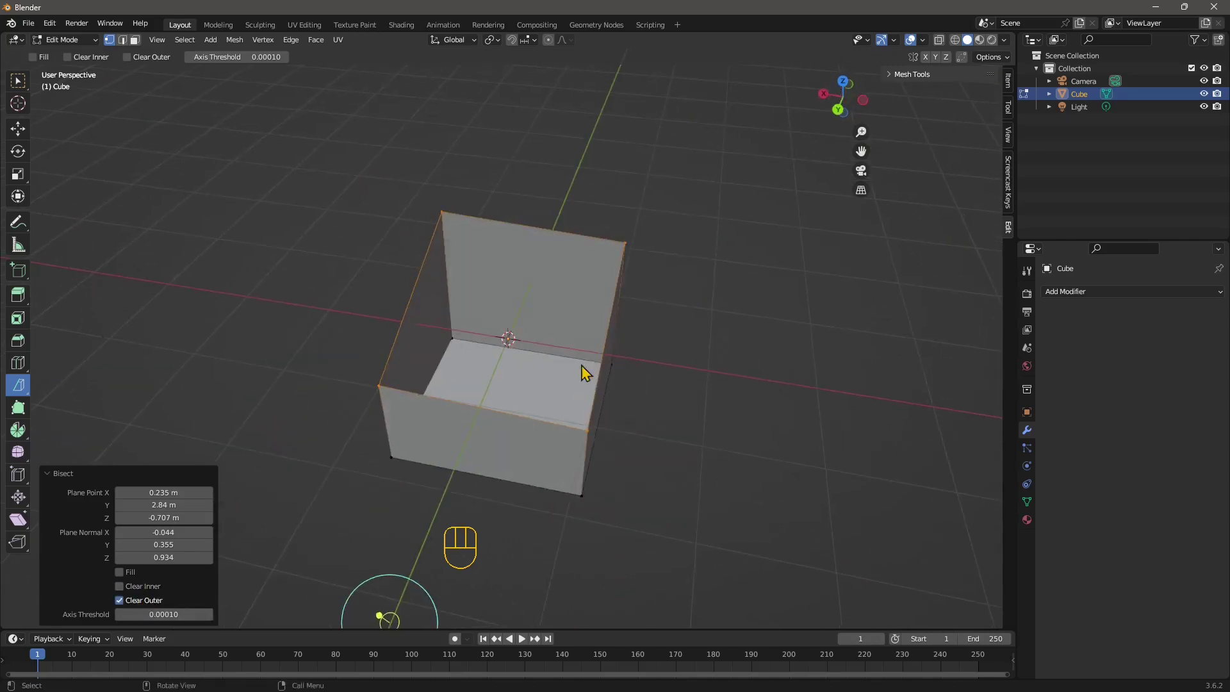
{"action": "left_click", "coordinate": [119, 572]}
{"action": "middle_click_drag", "start_coordinate": [299, 354], "coordinate": [218, 410]}
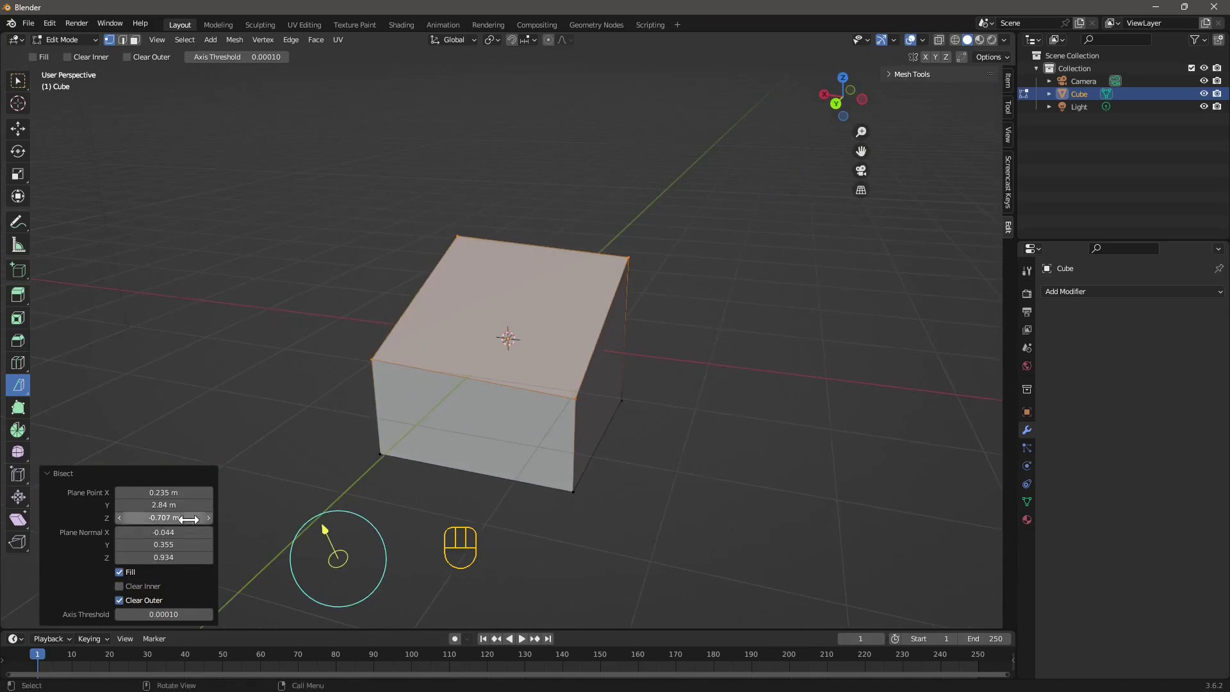
{"action": "middle_click_drag", "start_coordinate": [334, 522], "coordinate": [314, 467]}
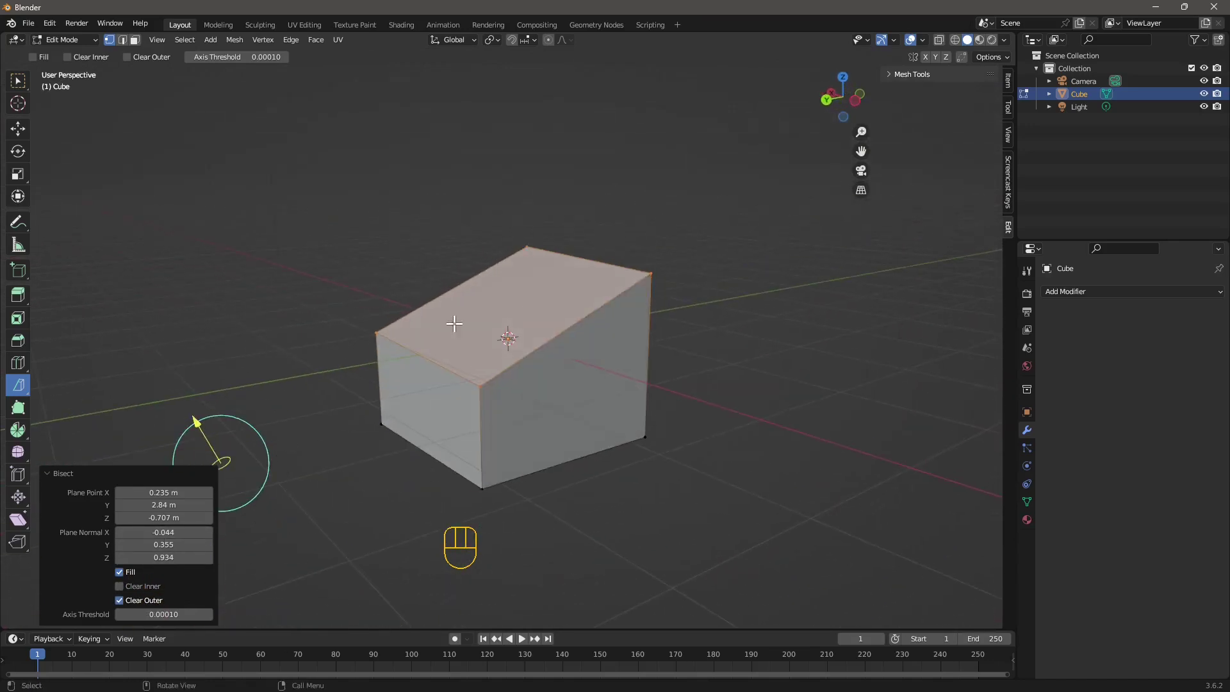
Return the bisected cube to Object Mode
{"action": "left_click", "coordinate": [65, 40]}
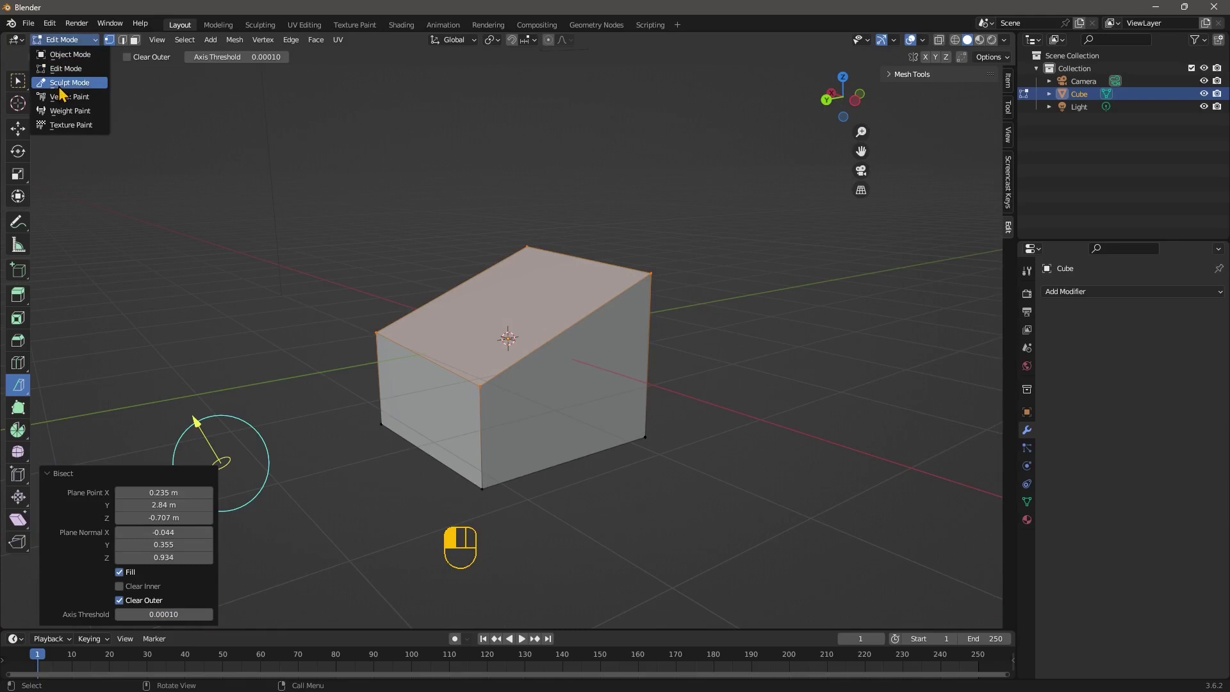
{"action": "left_click", "coordinate": [63, 54]}
{"action": "left_click", "coordinate": [66, 43]}
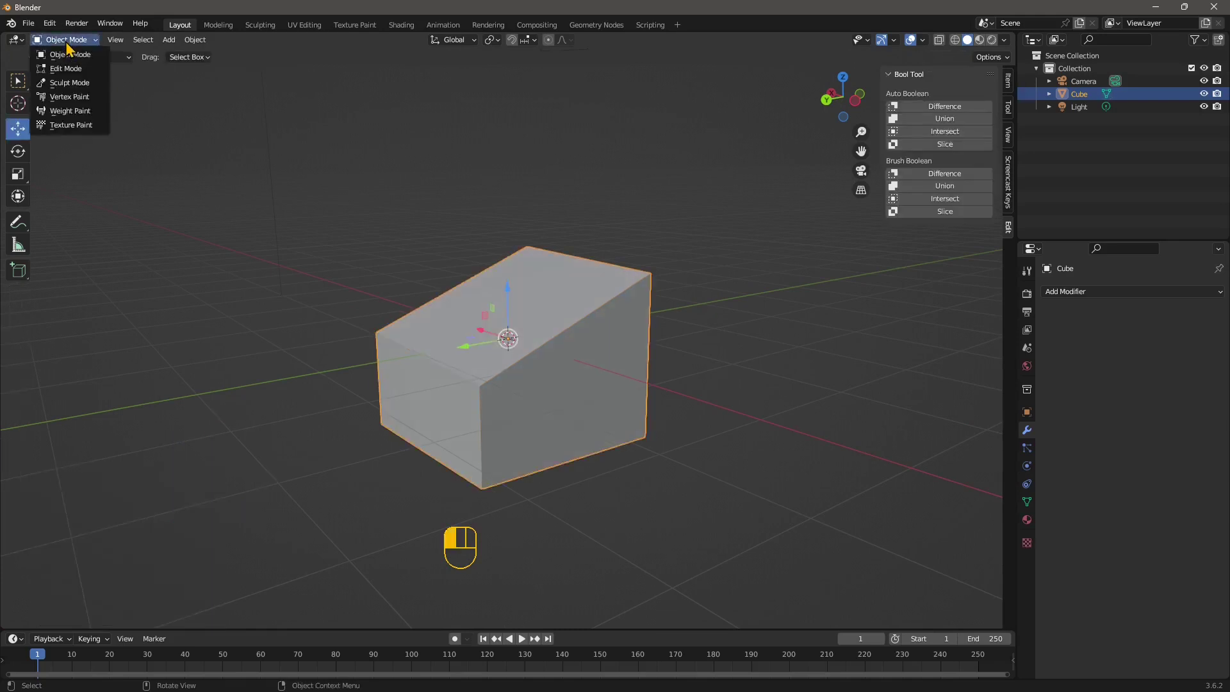
{"action": "left_click", "coordinate": [66, 43]}
{"action": "left_click", "coordinate": [67, 42]}
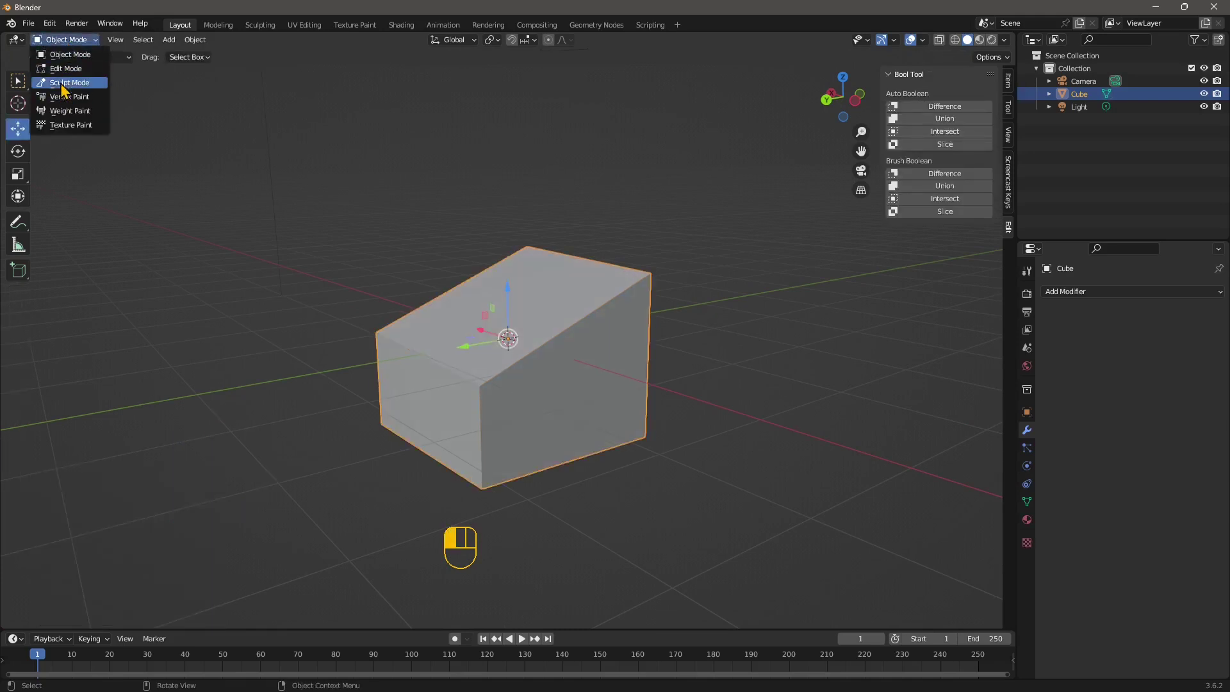
{"action": "key", "text": "alt+a"}
{"action": "left_click", "coordinate": [528, 340]}
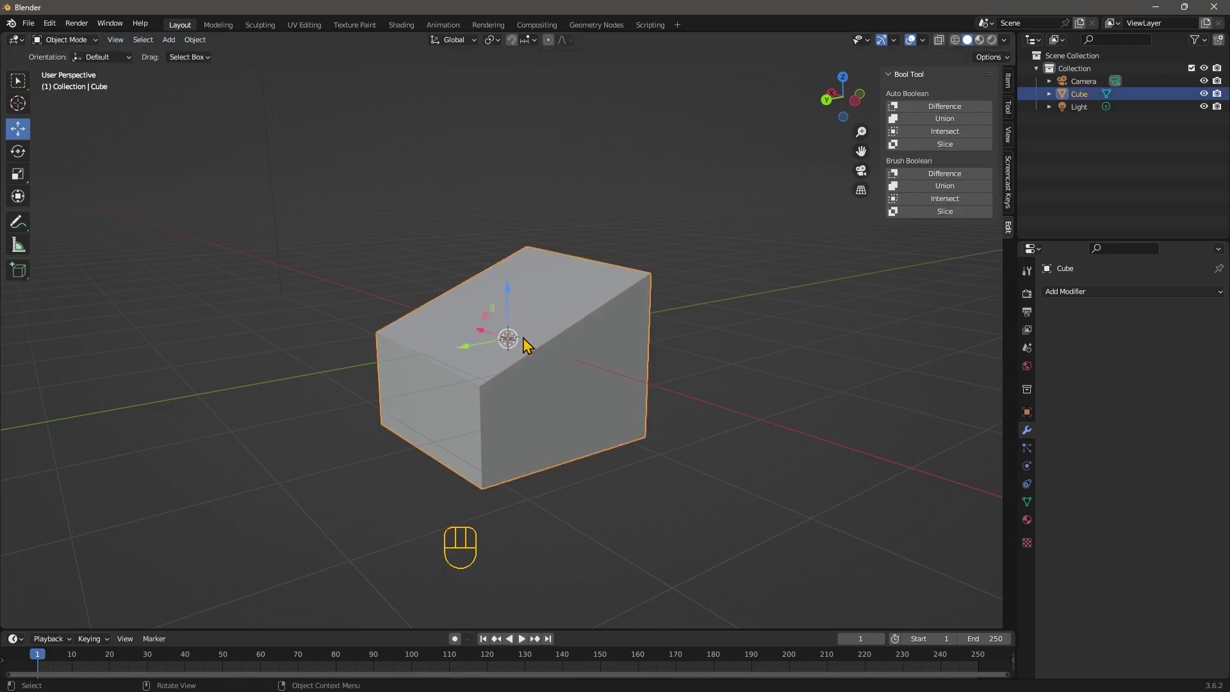
Delete the cut cube and add a UV sphere in its place
{"action": "key", "text": "x"}
{"action": "left_click", "coordinate": [475, 340]}
{"action": "left_click", "coordinate": [169, 39]}
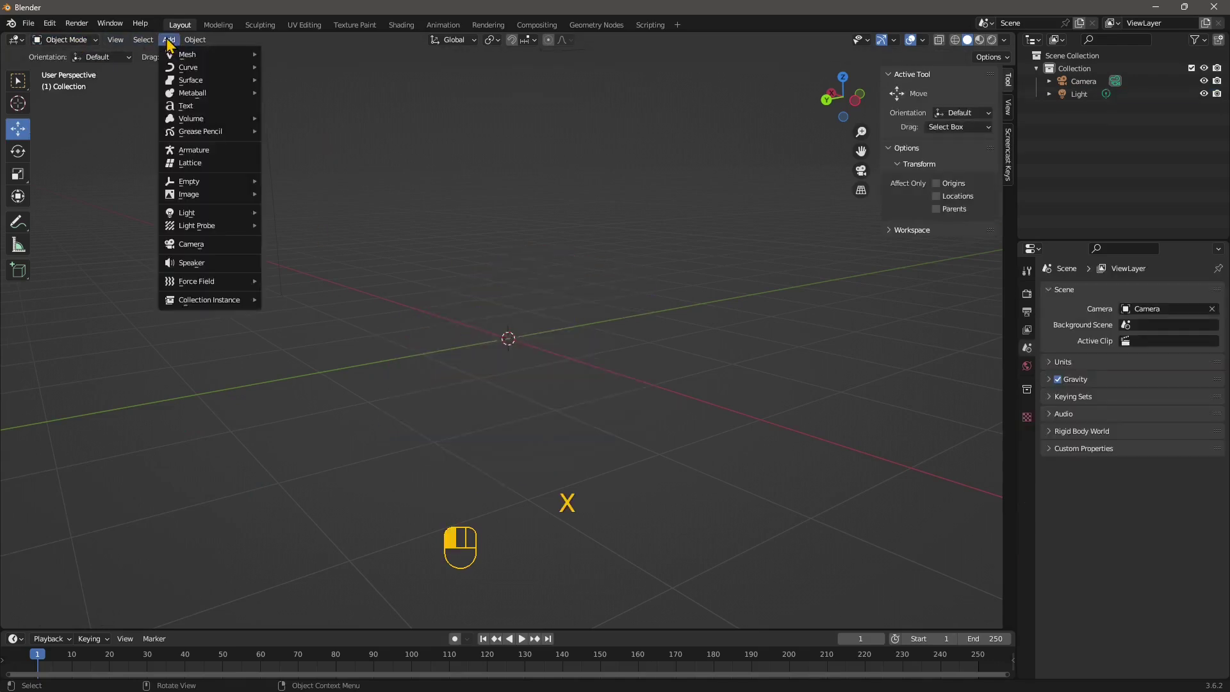
{"action": "mouse_move", "coordinate": [168, 41]}
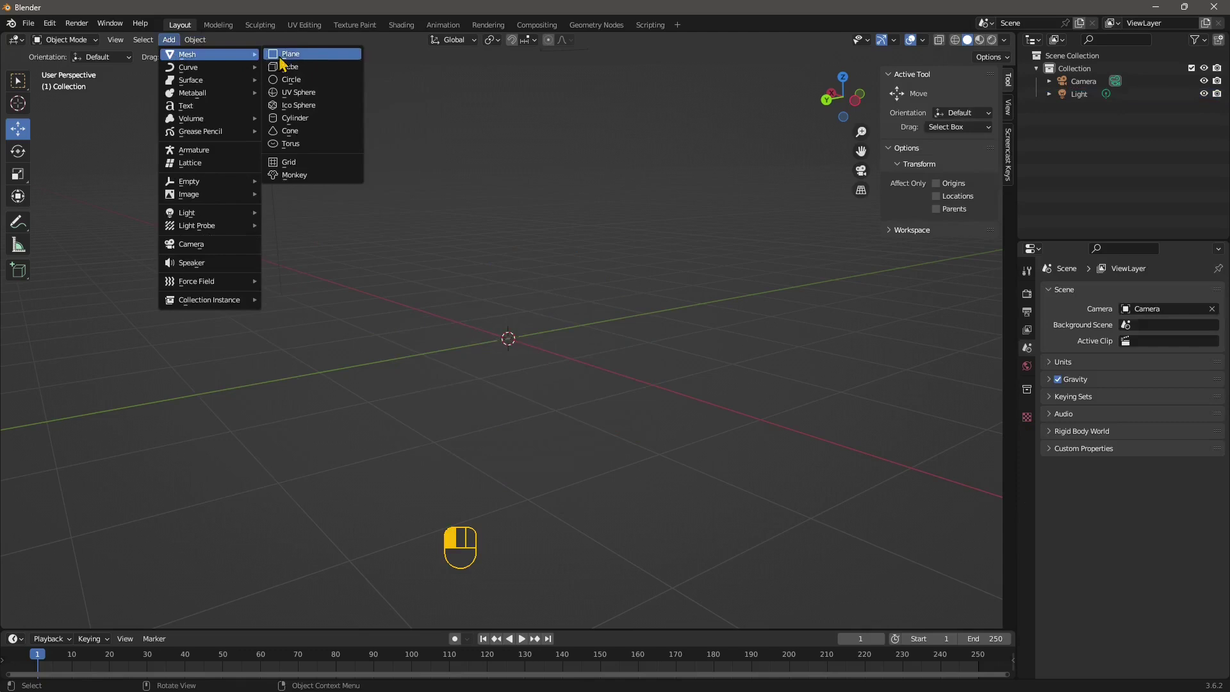
{"action": "left_click", "coordinate": [299, 93]}
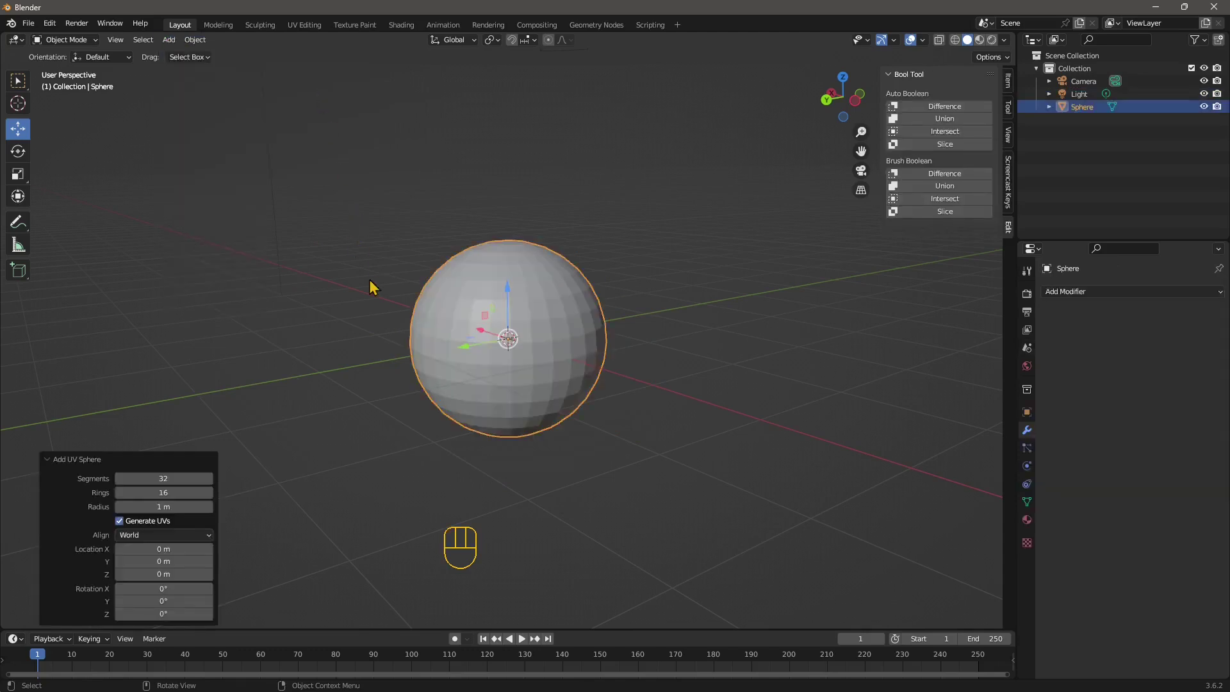
Switch the sphere to Sculpt Mode and activate the Line Project tool
{"action": "left_click", "coordinate": [59, 40]}
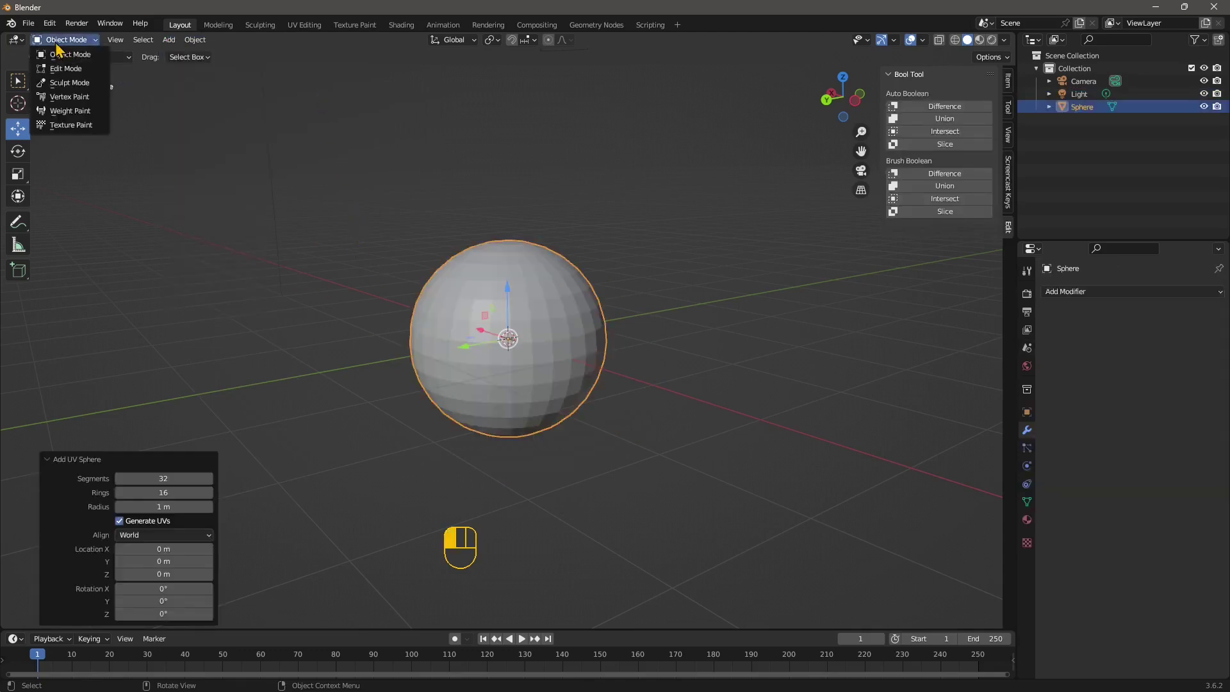
{"action": "left_click", "coordinate": [66, 82]}
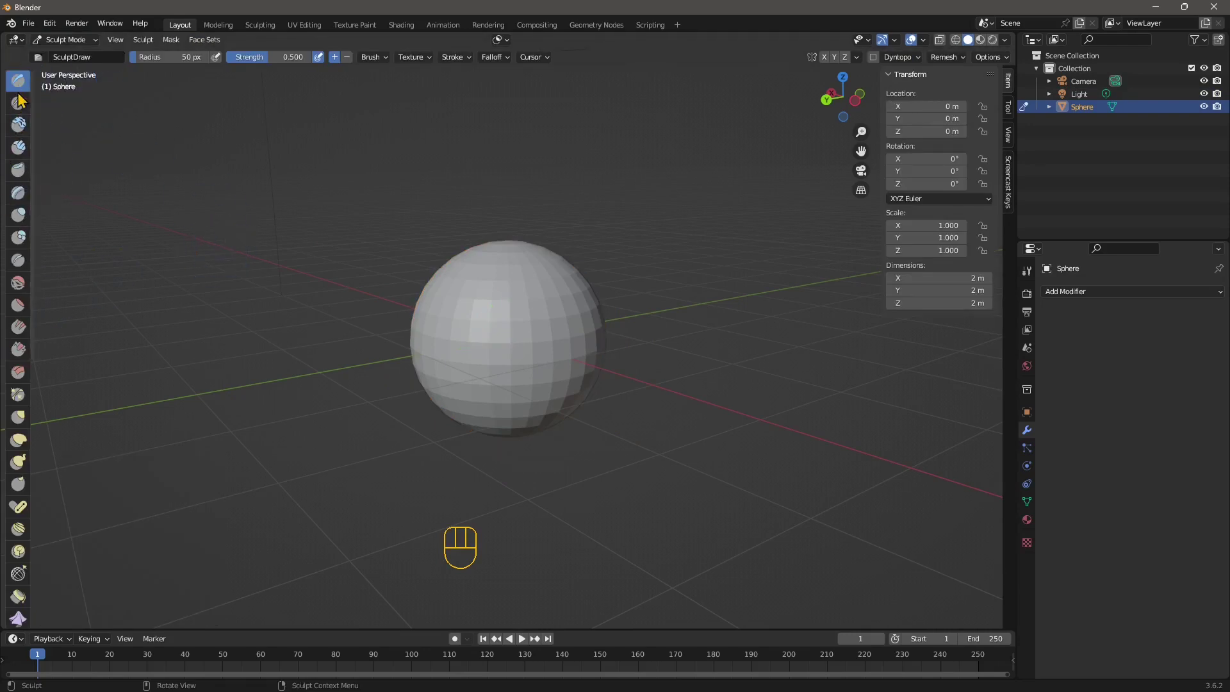
{"action": "scroll", "coordinate": [19, 96], "scroll_direction": "down", "scroll_amount": 3}
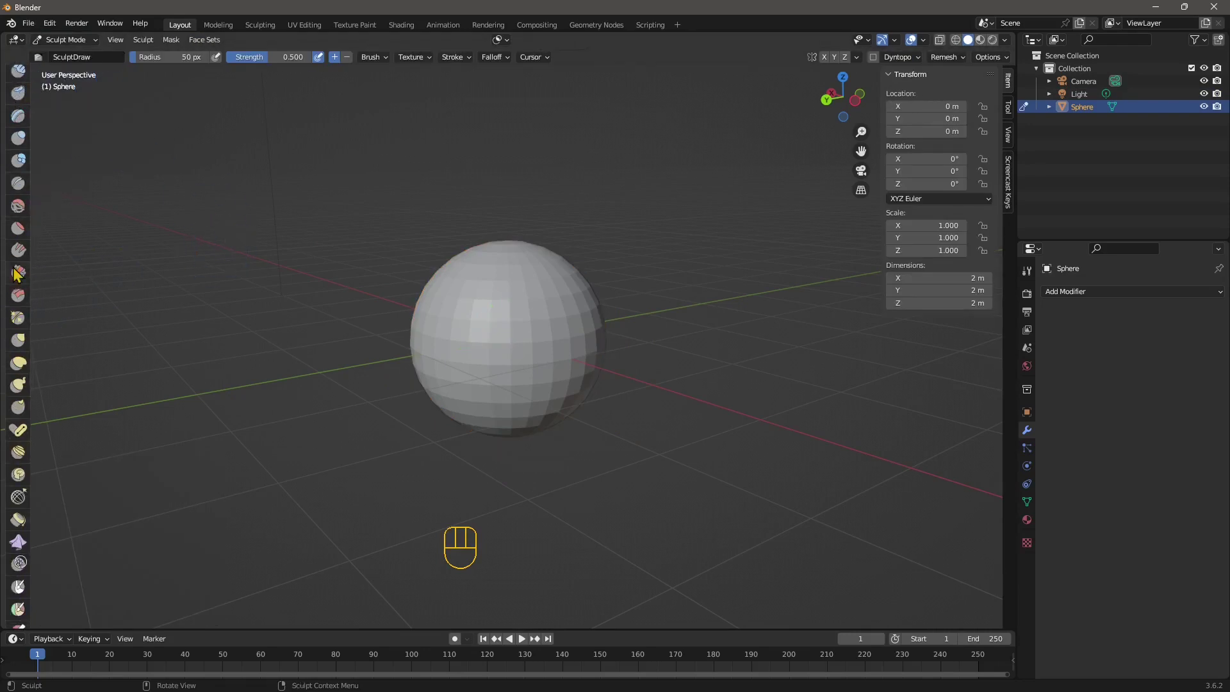
{"action": "scroll", "coordinate": [23, 181], "scroll_direction": "down", "scroll_amount": 6}
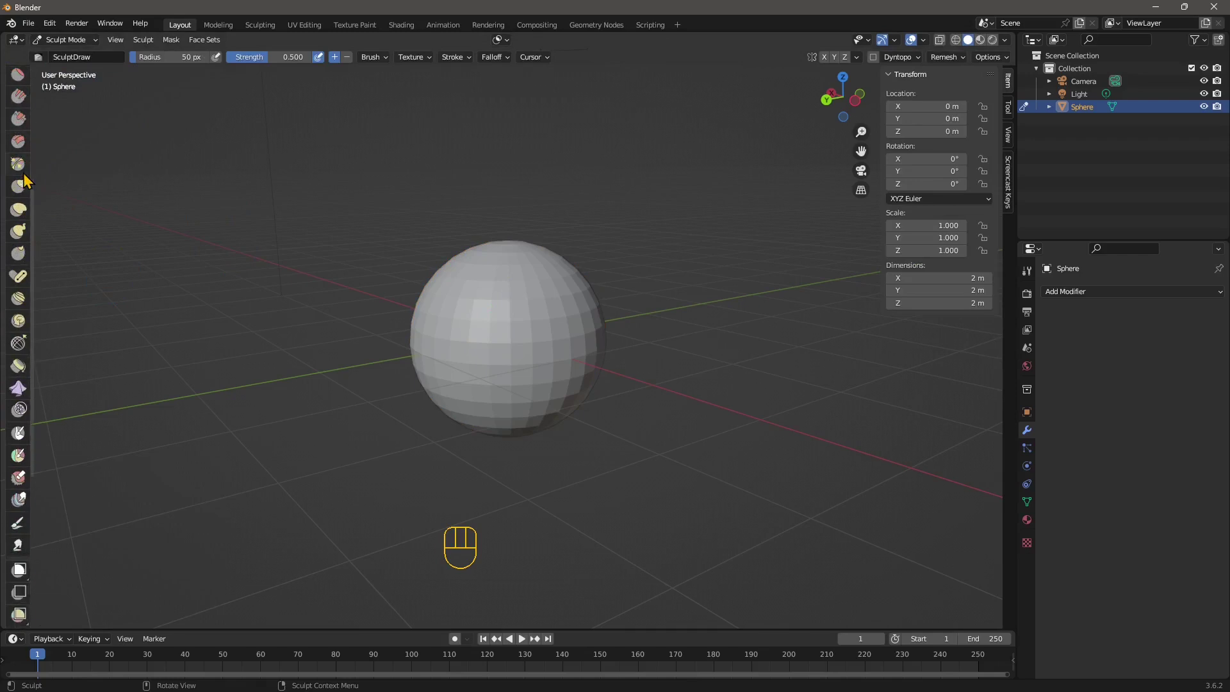
{"action": "scroll", "coordinate": [24, 181], "scroll_direction": "down", "scroll_amount": 6}
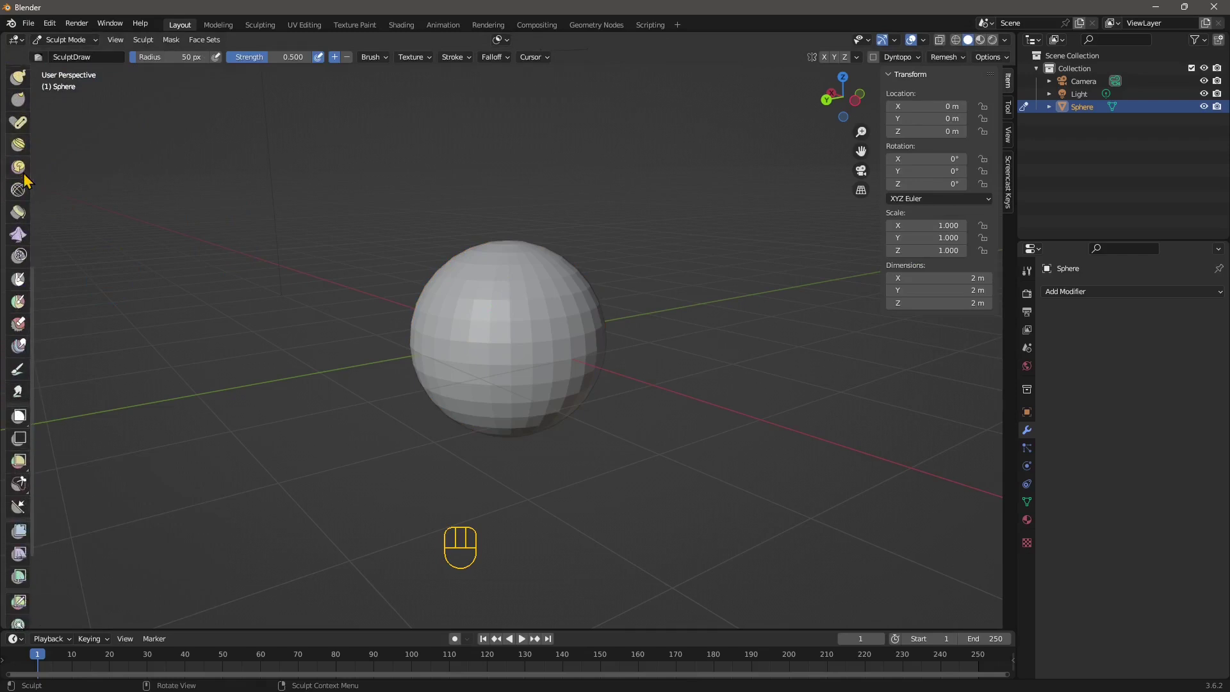
{"action": "scroll", "coordinate": [25, 181], "scroll_direction": "down", "scroll_amount": 4}
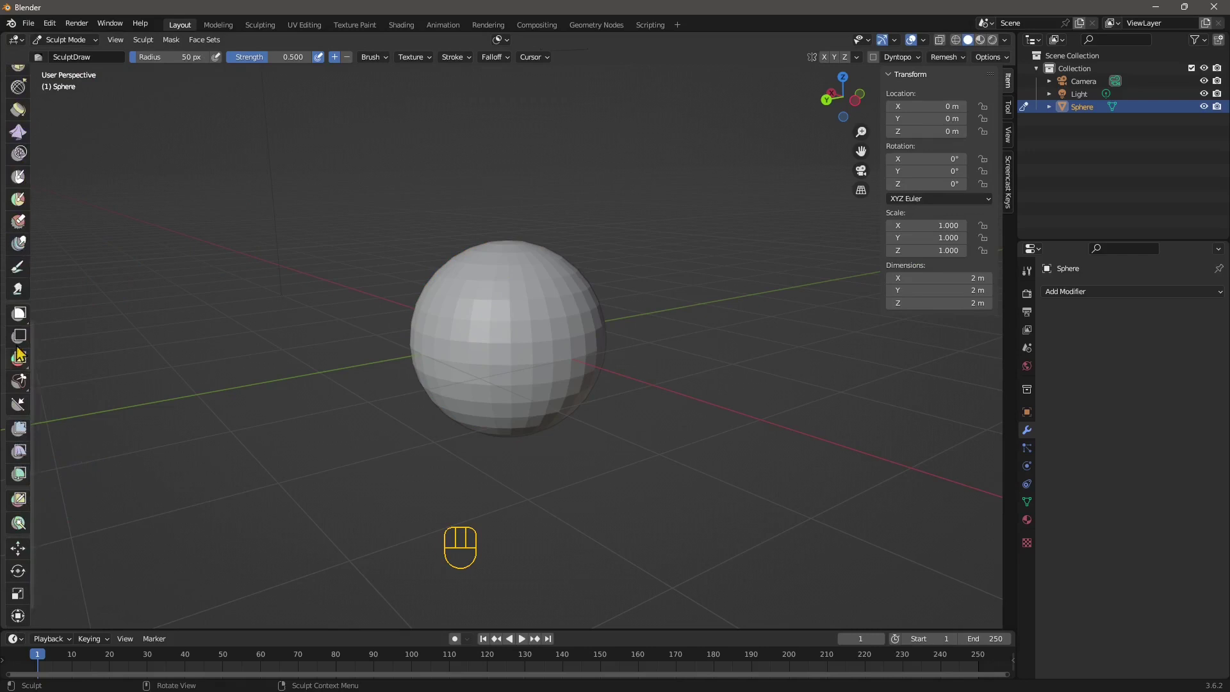
{"action": "scroll", "coordinate": [24, 384], "scroll_direction": "down", "scroll_amount": 1}
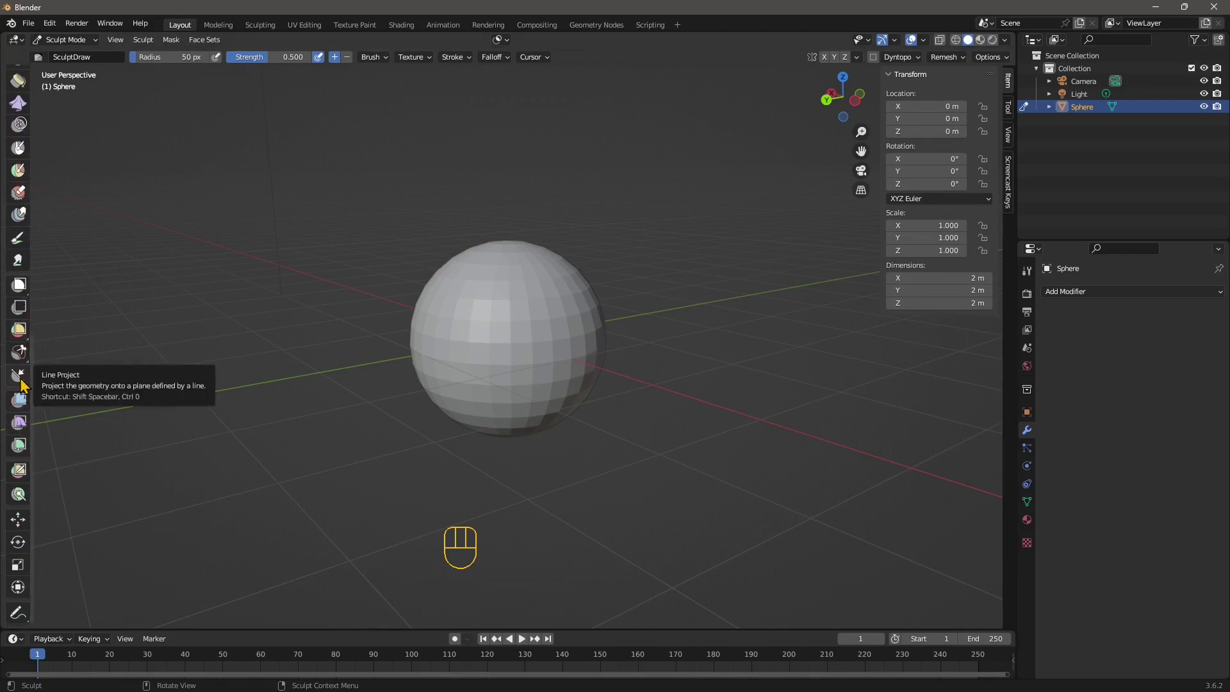
{"action": "left_click", "coordinate": [19, 377]}
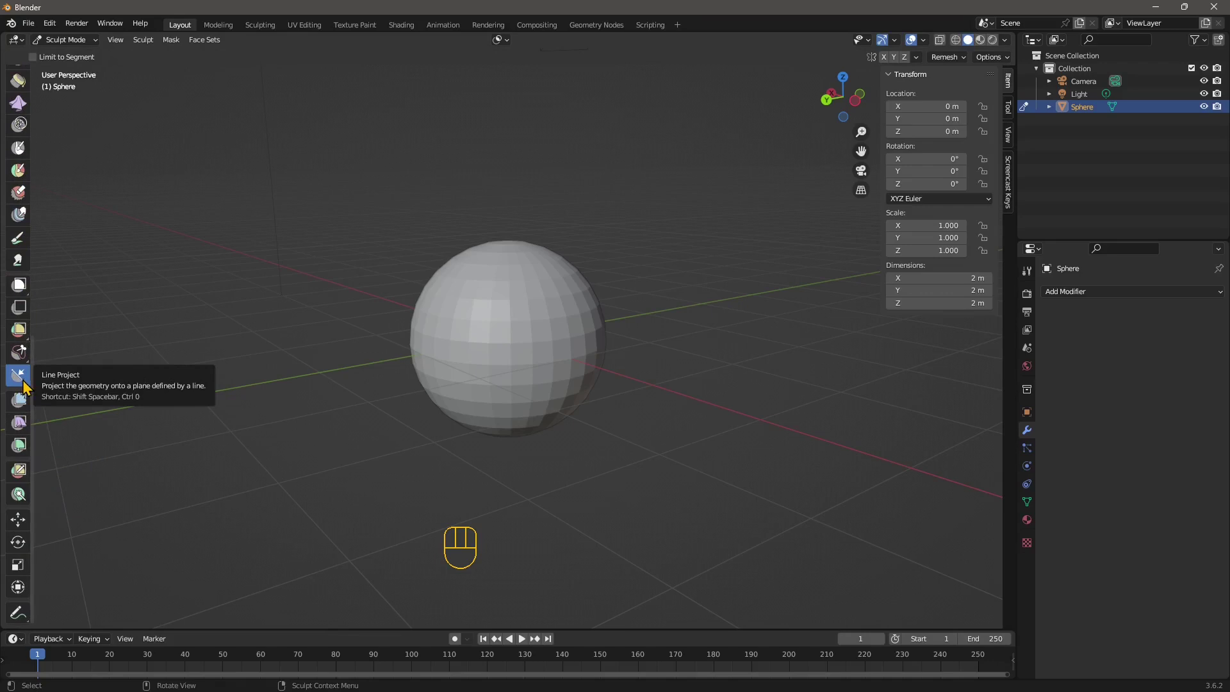
Try a Line Project cut along a gently sloping line through the sphere's middle, and undo it
{"action": "mouse_move", "coordinate": [199, 412]}
{"action": "left_mouse_down"}
{"action": "mouse_move", "coordinate": [225, 376]}
{"action": "mouse_move", "coordinate": [258, 396]}
{"action": "mouse_move", "coordinate": [788, 252]}
{"action": "mouse_move", "coordinate": [821, 417]}
{"action": "mouse_move", "coordinate": [836, 361]}
{"action": "mouse_move", "coordinate": [818, 198]}
{"action": "mouse_move", "coordinate": [302, 412]}
{"action": "mouse_move", "coordinate": [795, 232]}
{"action": "mouse_move", "coordinate": [310, 365]}
{"action": "mouse_move", "coordinate": [656, 256]}
{"action": "mouse_move", "coordinate": [412, 348]}
{"action": "mouse_move", "coordinate": [819, 265]}
{"action": "left_mouse_up"}
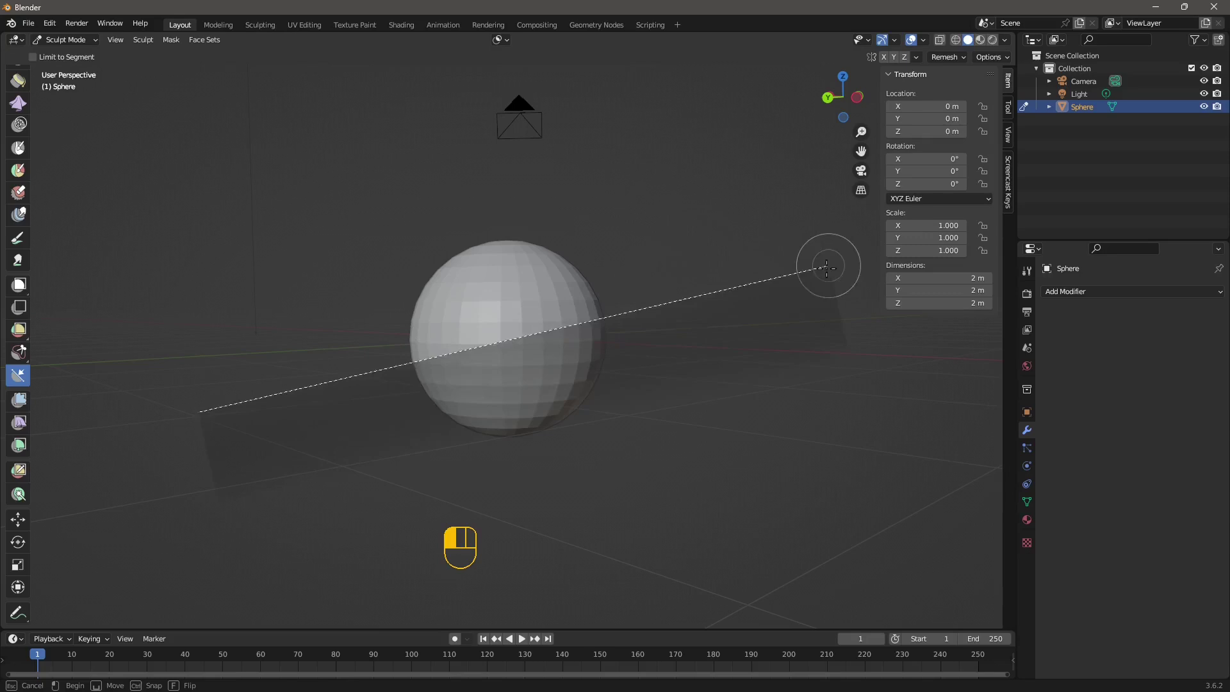
{"action": "left_click_drag", "start_coordinate": [826, 268], "coordinate": [826, 268]}
{"action": "key", "text": "ctrl+z"}
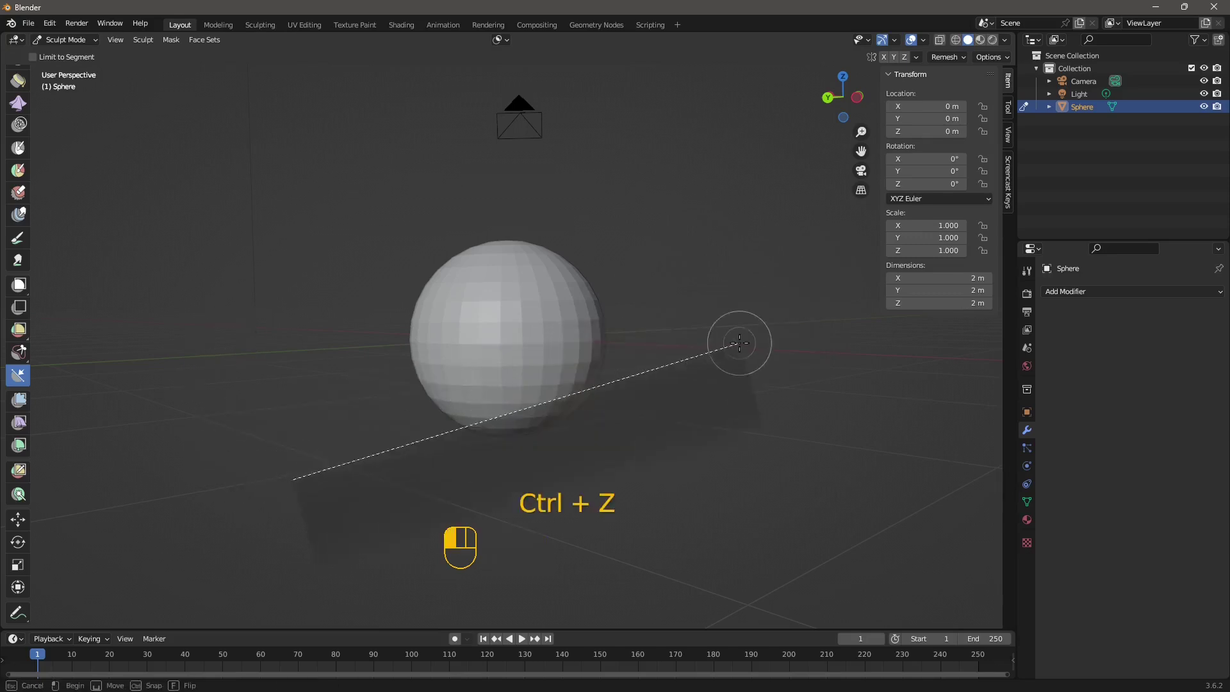
Flatten the sphere with Line Project along three lines: across its underside, diagonally across one lower flank, and steeply down the other side
{"action": "left_click_drag", "start_coordinate": [740, 343], "coordinate": [739, 343]}
{"action": "left_click_drag", "start_coordinate": [277, 221], "coordinate": [563, 513]}
{"action": "left_click_drag", "start_coordinate": [546, 453], "coordinate": [630, 194]}
{"action": "mouse_move", "coordinate": [630, 193]}
{"action": "middle_mouse_down"}
{"action": "mouse_move", "coordinate": [393, 295]}
{"action": "mouse_move", "coordinate": [294, 419]}
{"action": "mouse_move", "coordinate": [667, 395]}
{"action": "mouse_move", "coordinate": [384, 286]}
{"action": "middle_mouse_up"}
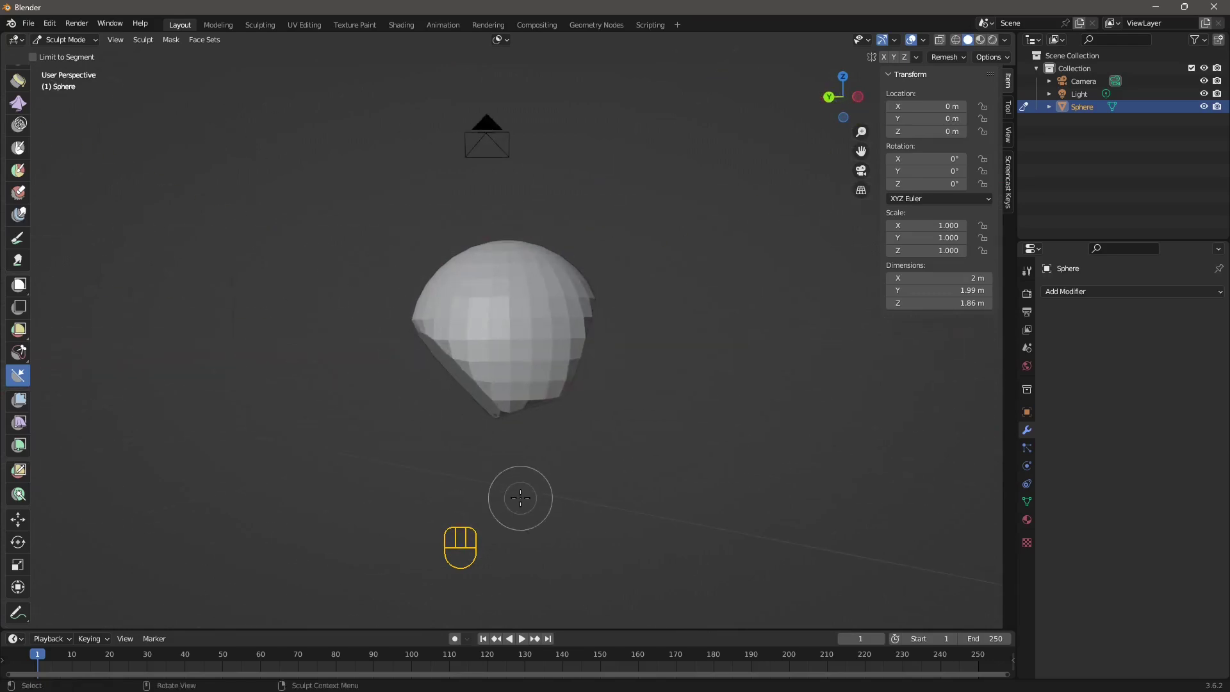
{"action": "middle_click_drag", "start_coordinate": [504, 397], "coordinate": [470, 348]}
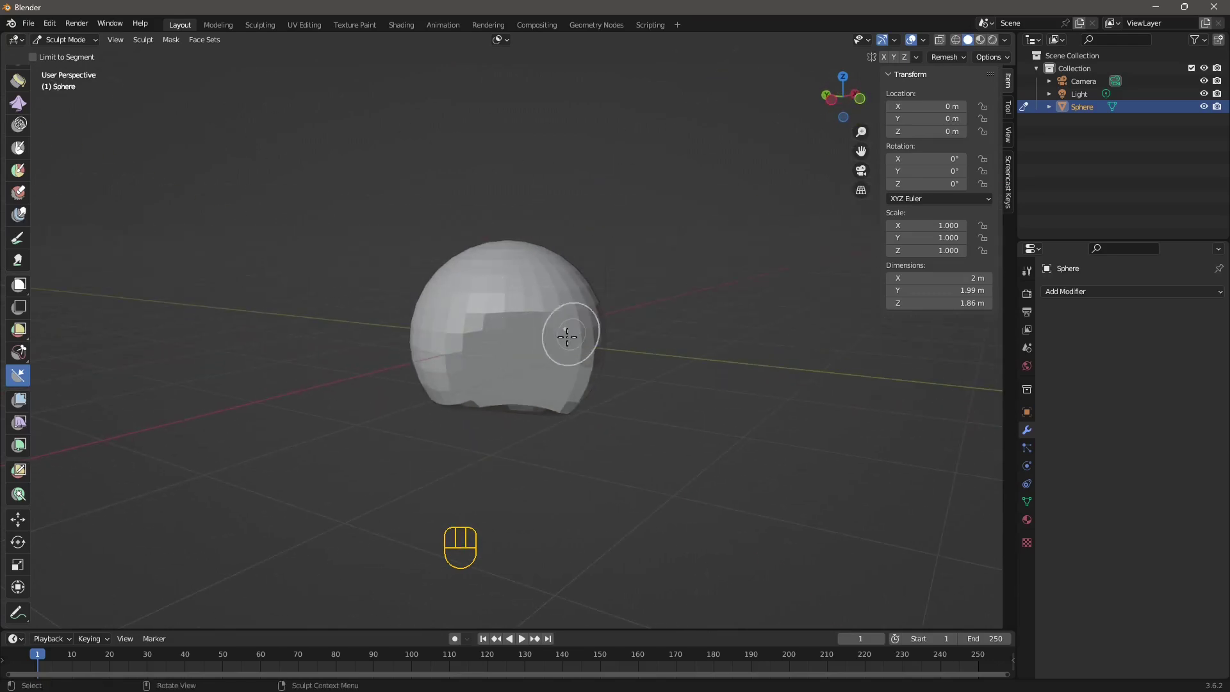
{"action": "middle_click_drag", "start_coordinate": [454, 444], "coordinate": [478, 357]}
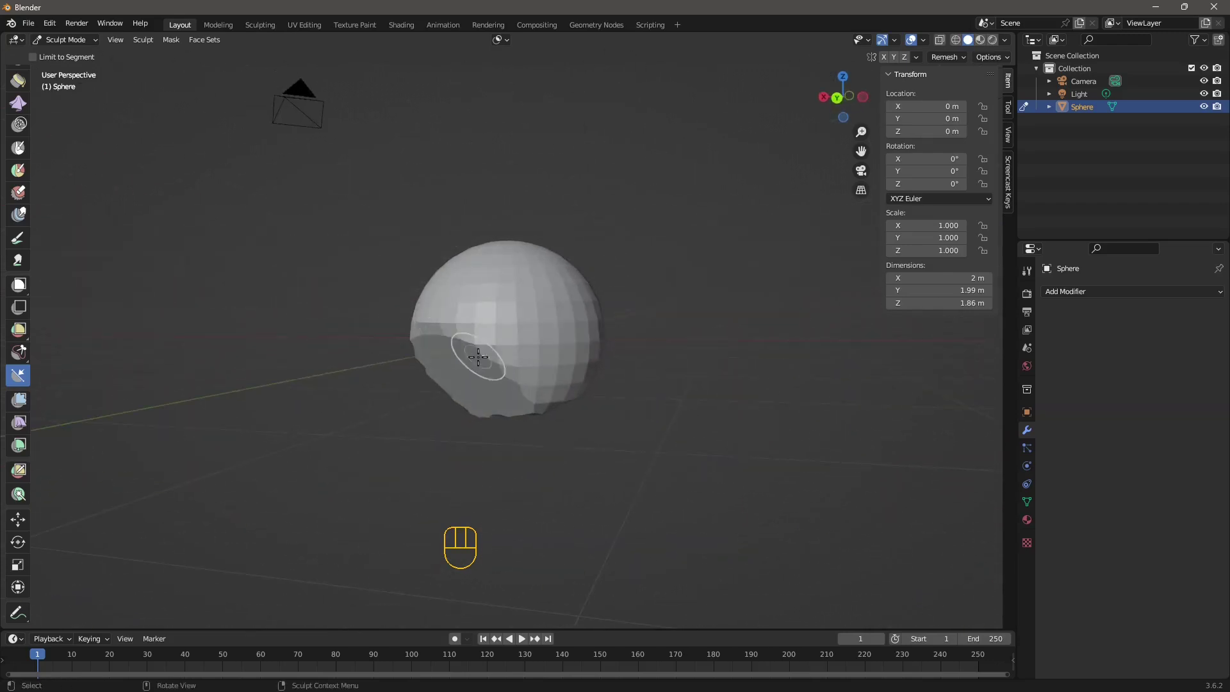
Remesh the flattened sphere, and remesh it again with a voxel size of 0.005 m
{"action": "left_click", "coordinate": [949, 57]}
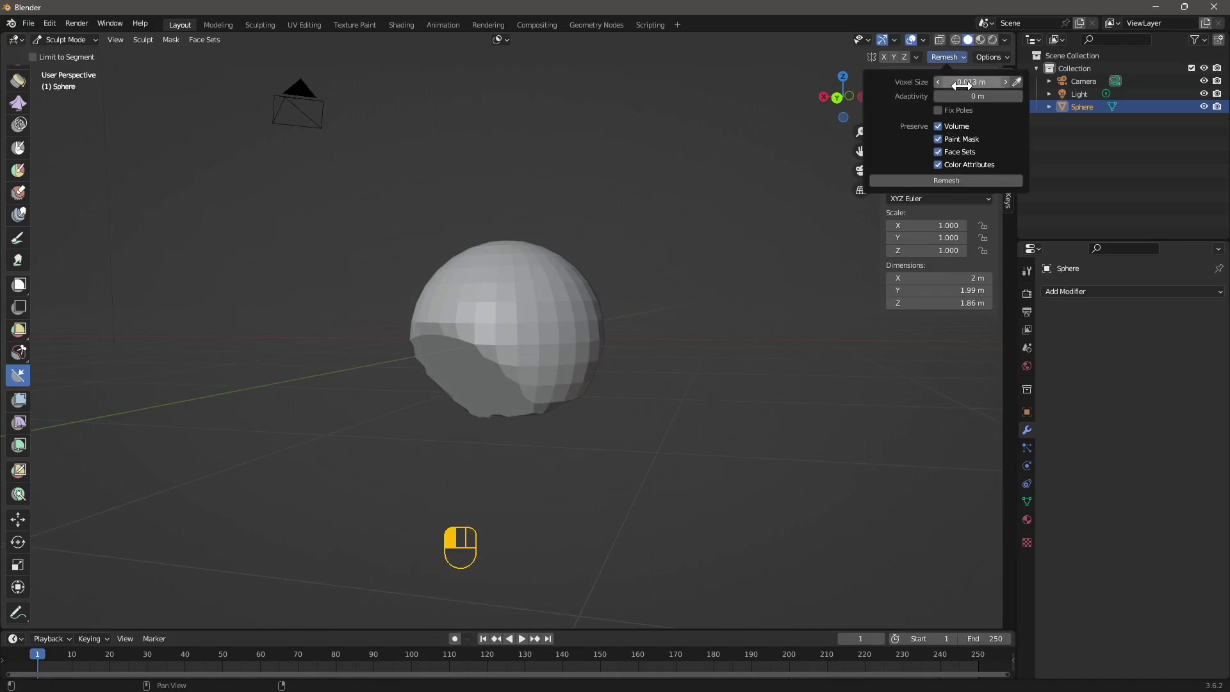
{"action": "left_click", "coordinate": [968, 182]}
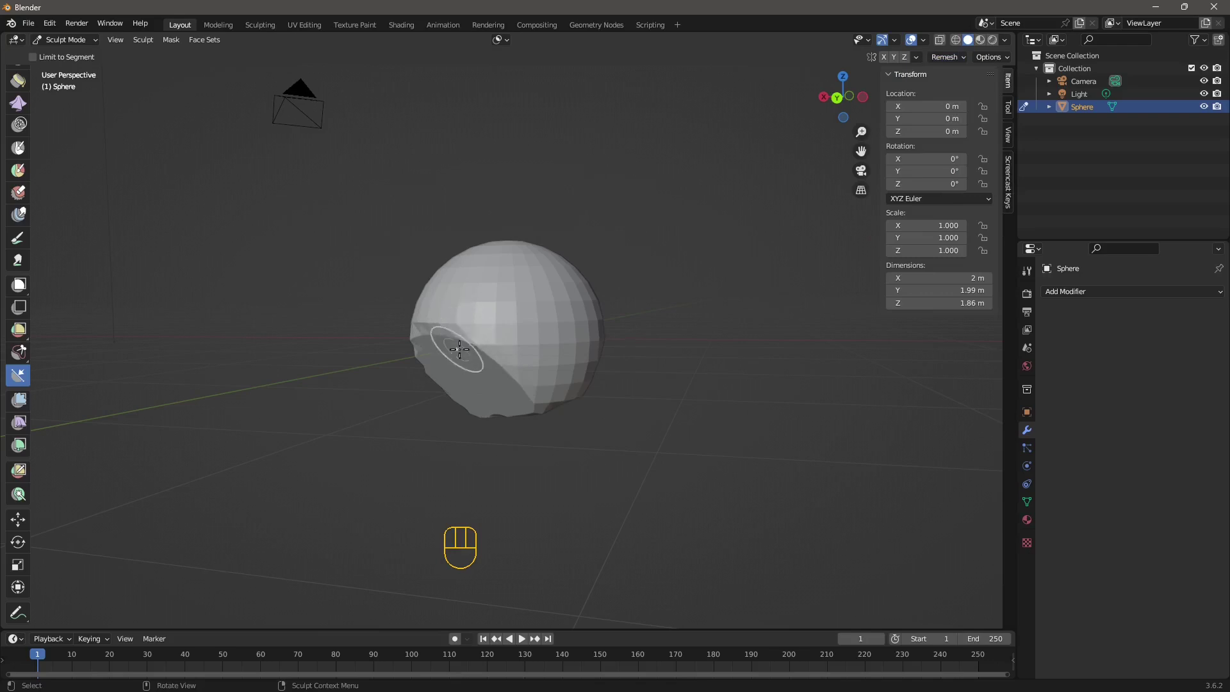
{"action": "left_click", "coordinate": [947, 57]}
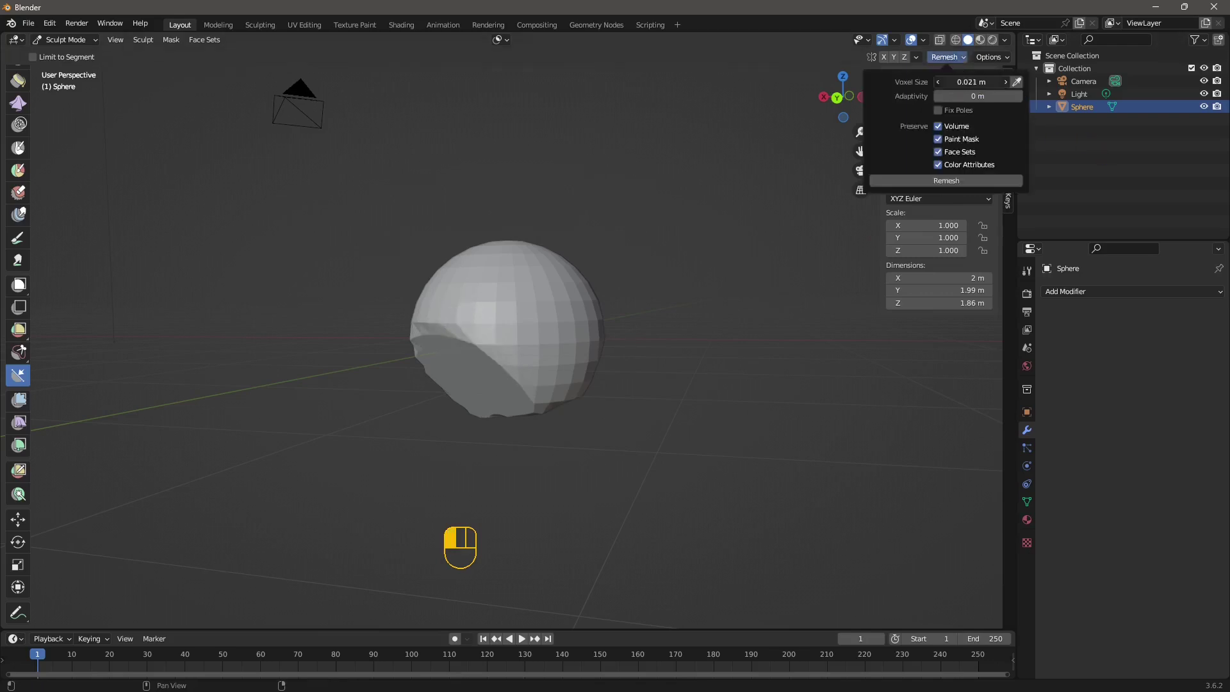
{"action": "left_click", "coordinate": [947, 182]}
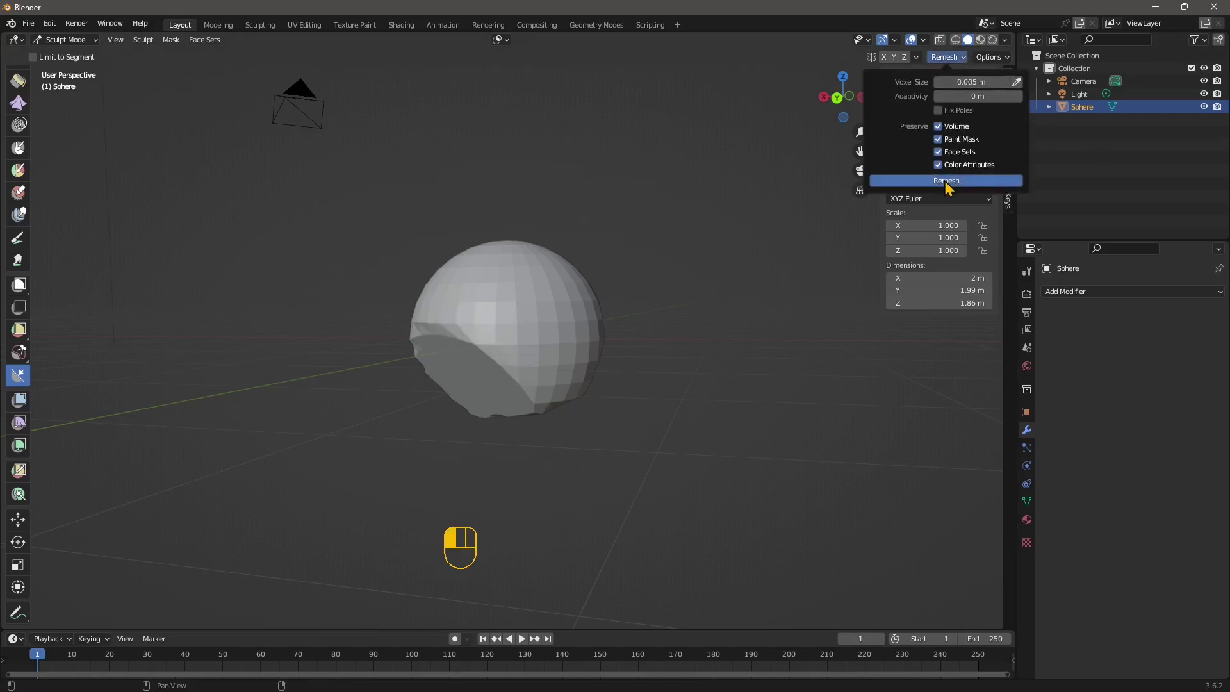
Smooth the jagged rim of the flat cut with the Smooth brush at radius 50 px and strength 0.700
{"action": "middle_click_drag", "start_coordinate": [417, 418], "coordinate": [500, 252]}
{"action": "scroll", "coordinate": [482, 360], "scroll_direction": "up", "scroll_amount": 5}
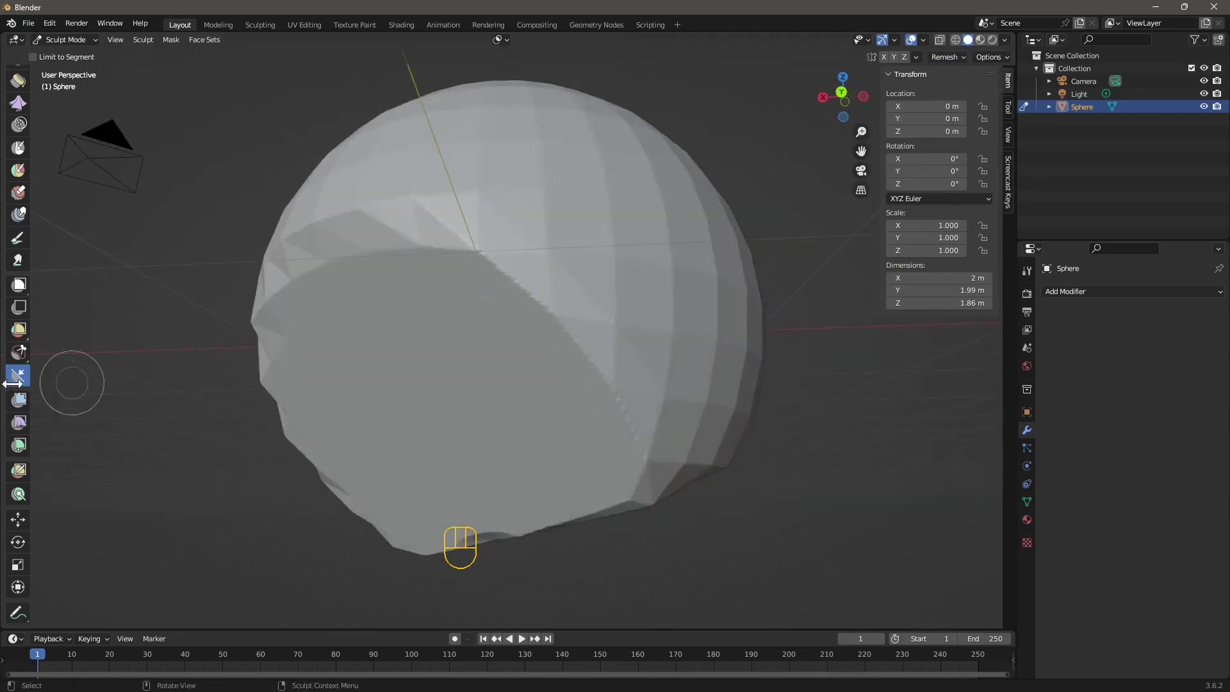
{"action": "scroll", "coordinate": [21, 190], "scroll_direction": "up", "scroll_amount": 10}
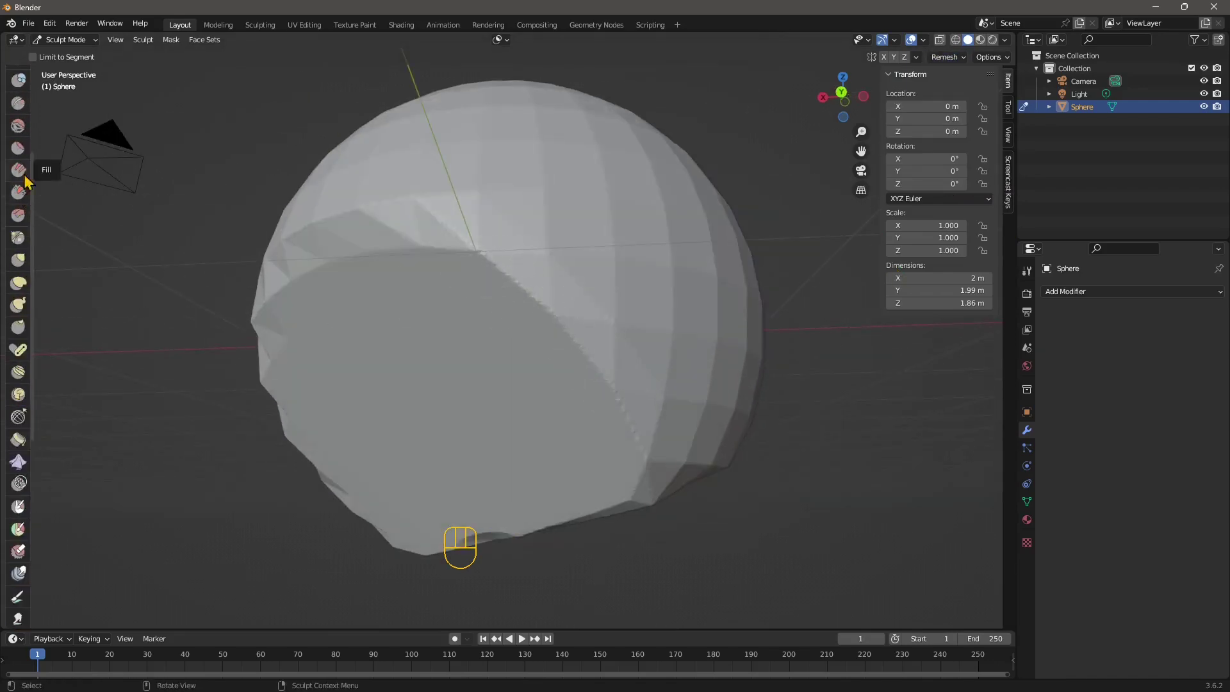
{"action": "left_click", "coordinate": [18, 128]}
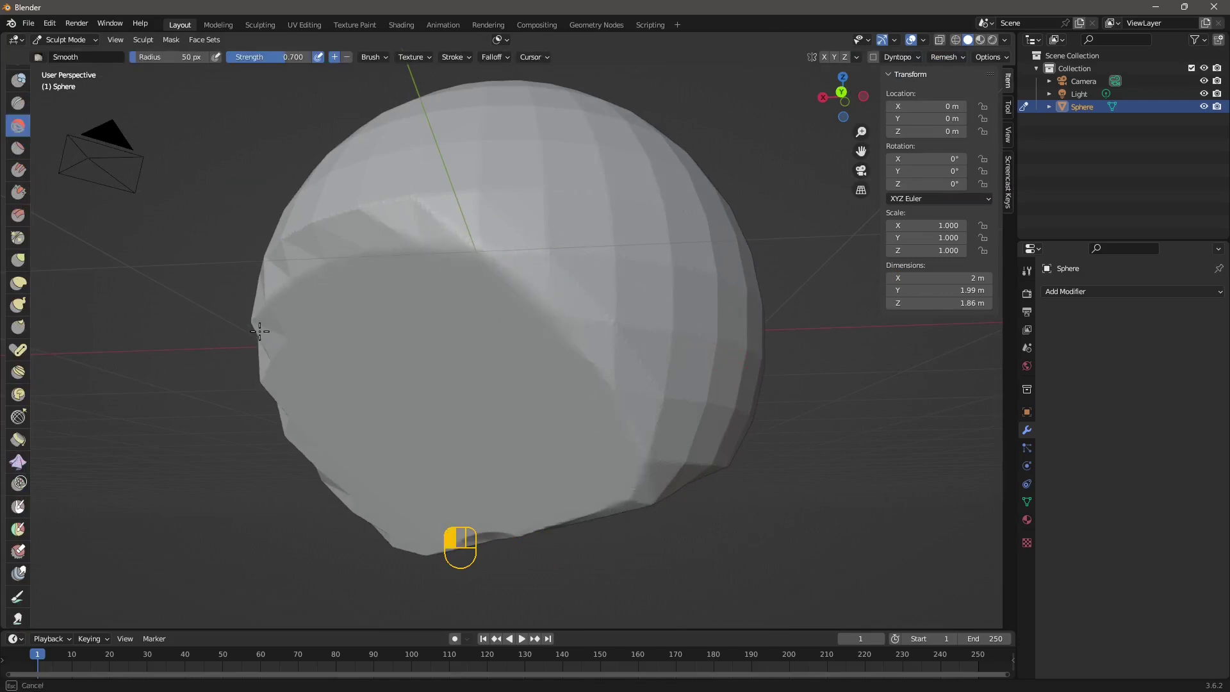
{"action": "scroll", "coordinate": [560, 325], "scroll_direction": "down", "scroll_amount": 4}
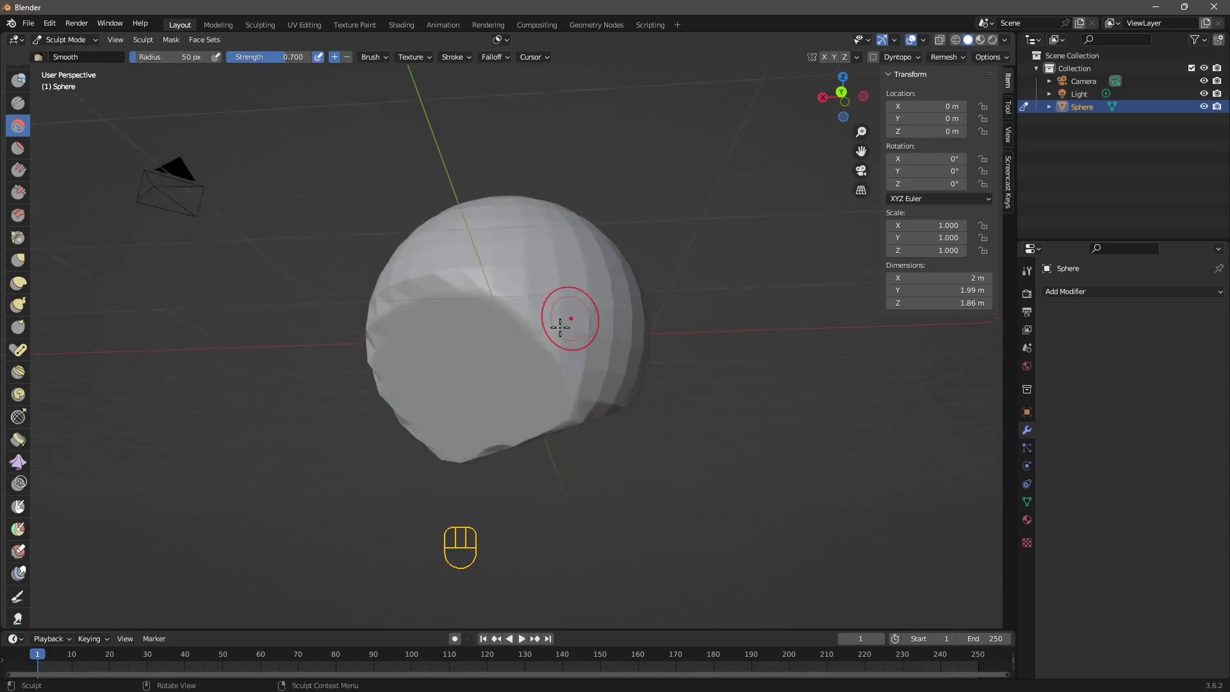
{"action": "middle_click_drag", "start_coordinate": [560, 324], "coordinate": [3, 408]}
{"action": "scroll", "coordinate": [493, 414], "scroll_direction": "up", "scroll_amount": 1}
{"action": "scroll", "coordinate": [477, 401], "scroll_direction": "down", "scroll_amount": 3}
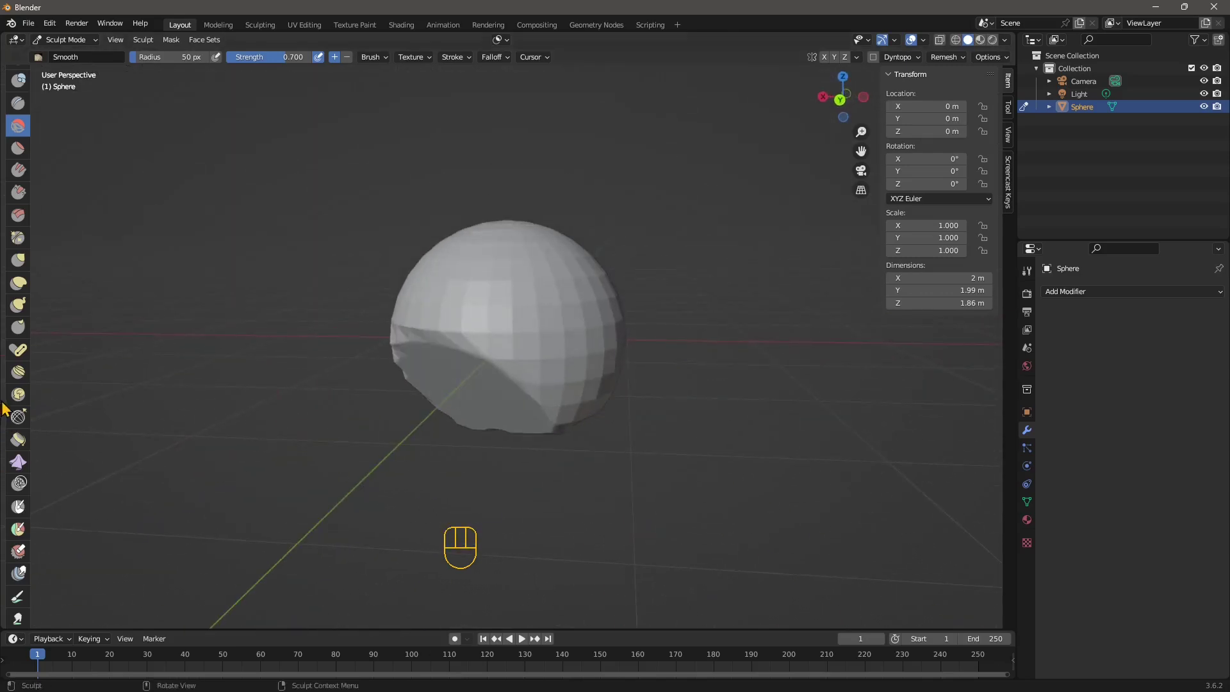
Activate the Lasso Trim tool and switch to its Box Trim variant
{"action": "scroll", "coordinate": [32, 448], "scroll_direction": "down", "scroll_amount": 10}
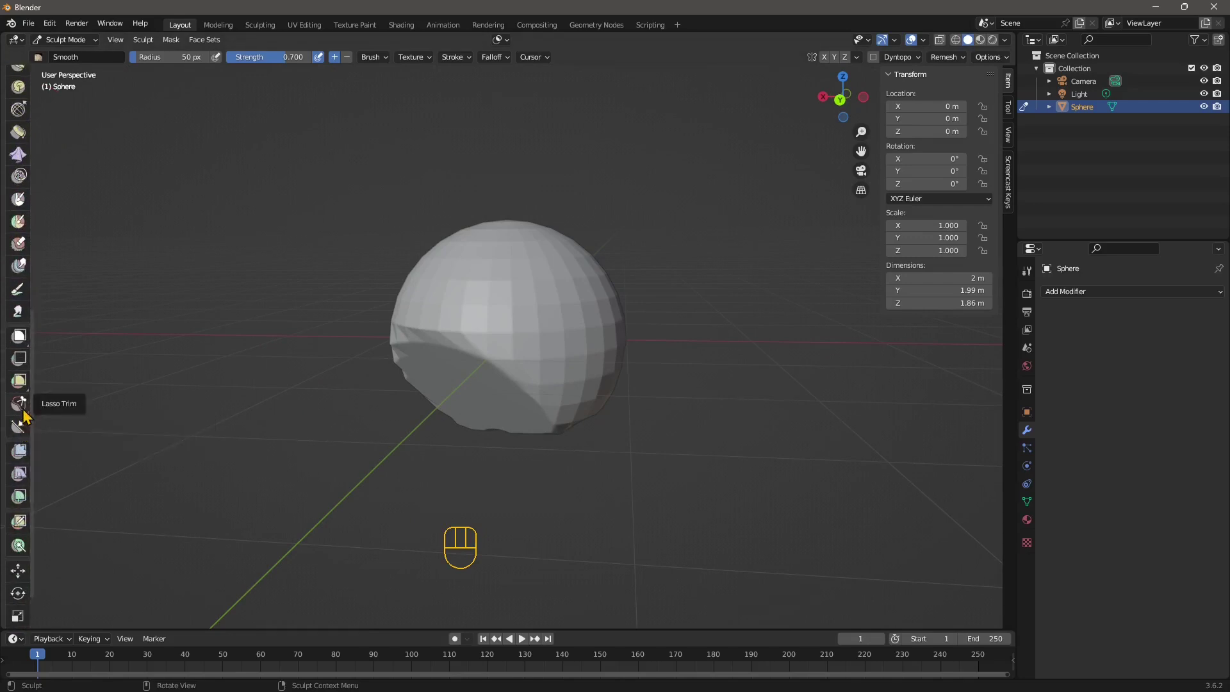
{"action": "left_click", "coordinate": [19, 404]}
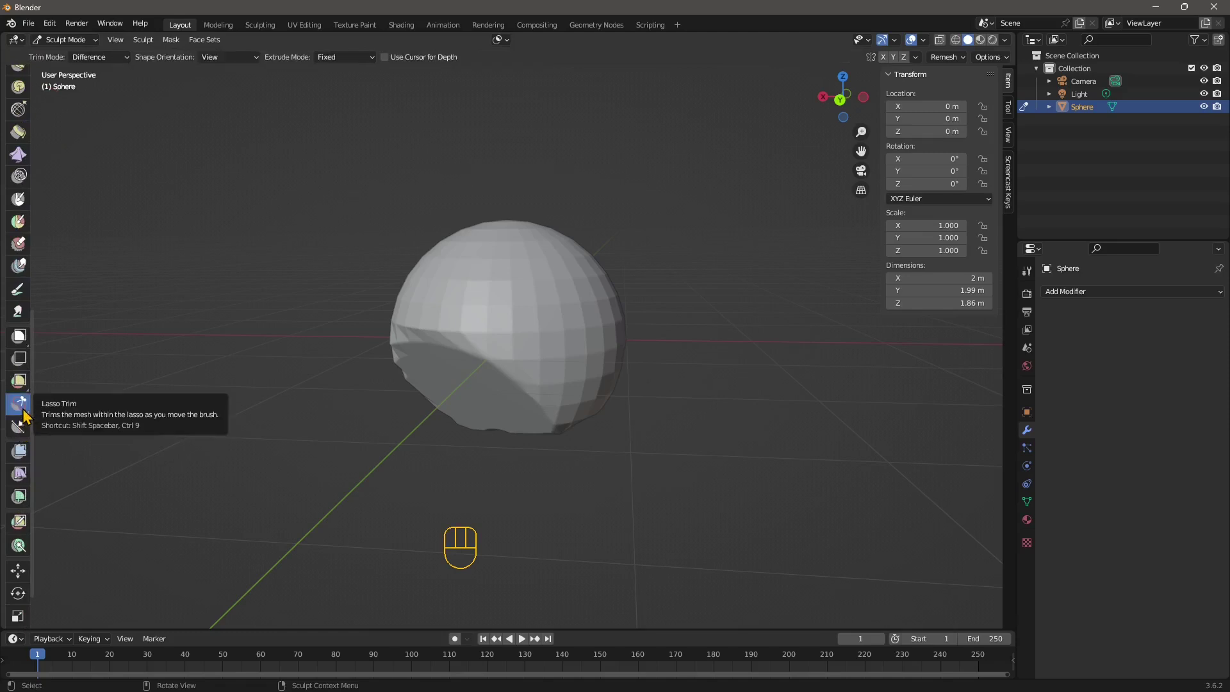
{"action": "left_click_drag", "start_coordinate": [19, 403], "coordinate": [77, 420]}
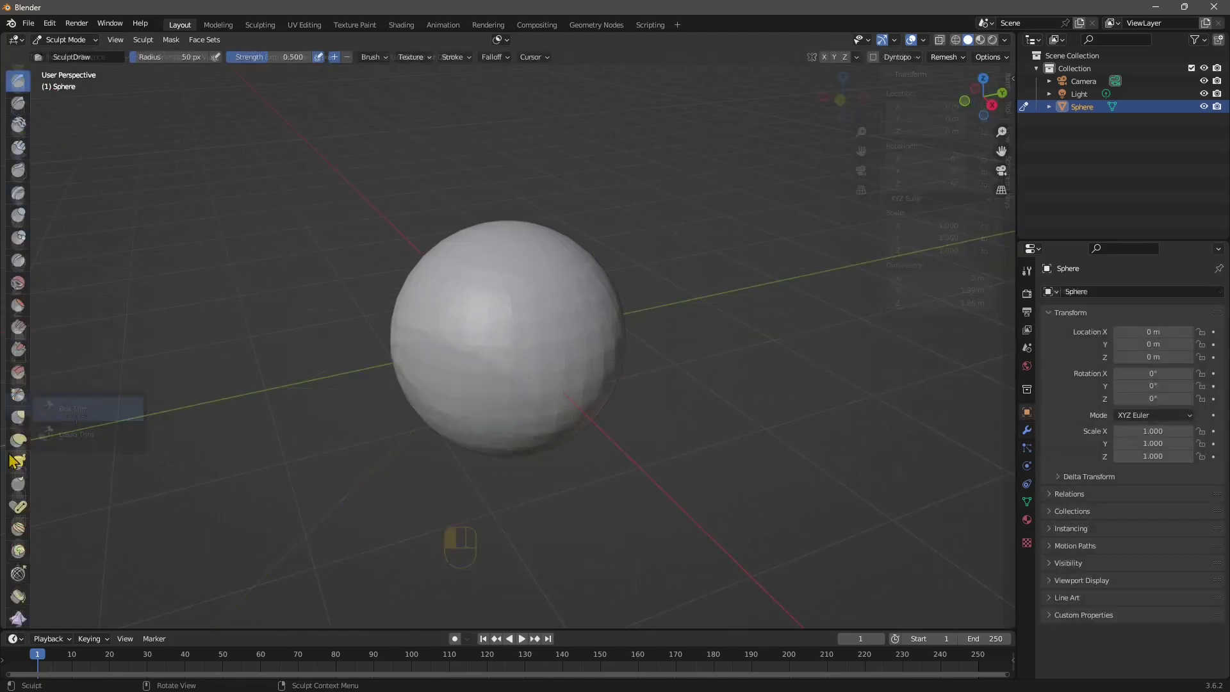
Cut rectangular chunks out of the whole sphere's upper portions and one end of its base with Box Trim in Difference mode, from several angles
{"action": "scroll", "coordinate": [17, 437], "scroll_direction": "down", "scroll_amount": 5}
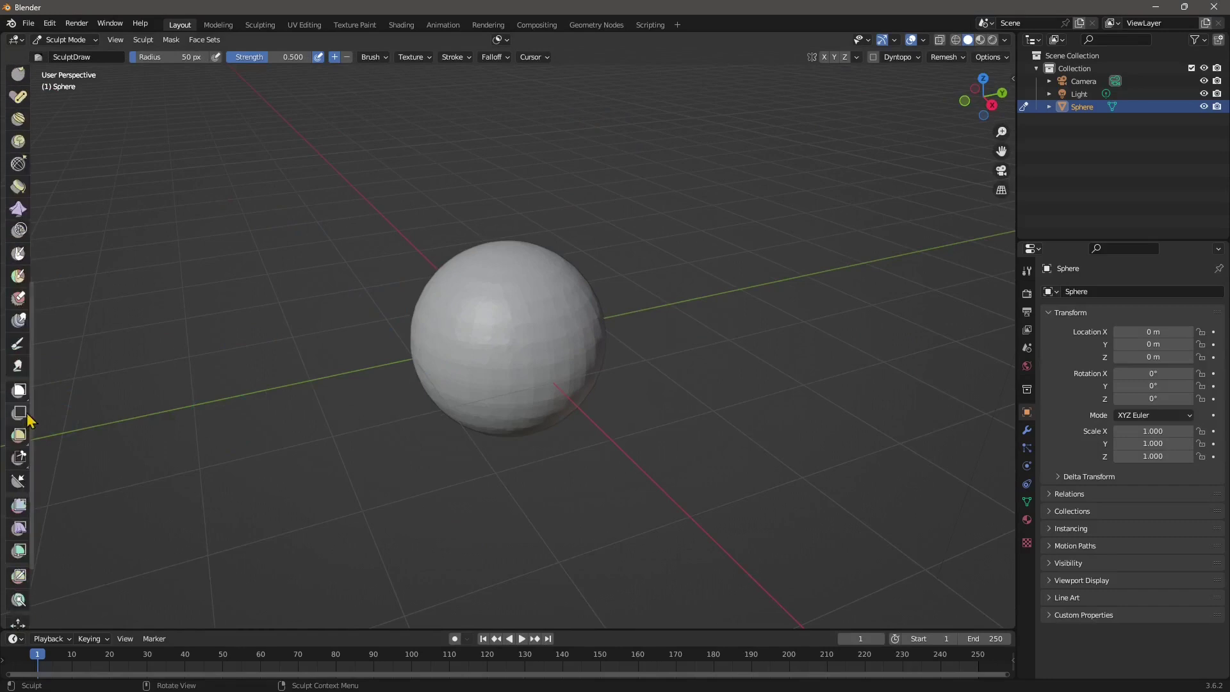
{"action": "left_click", "coordinate": [18, 459]}
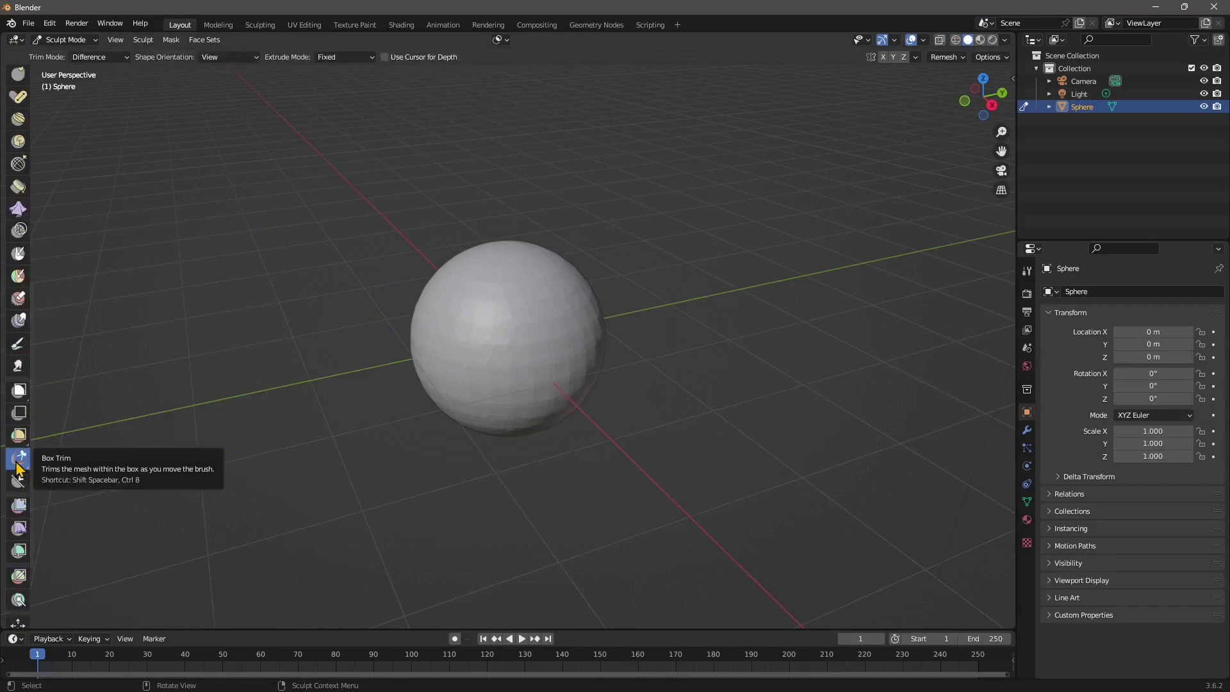
{"action": "left_click_drag", "start_coordinate": [309, 148], "coordinate": [526, 376]}
{"action": "middle_click_drag", "start_coordinate": [472, 282], "coordinate": [436, 202]}
{"action": "left_click_drag", "start_coordinate": [440, 198], "coordinate": [345, 402]}
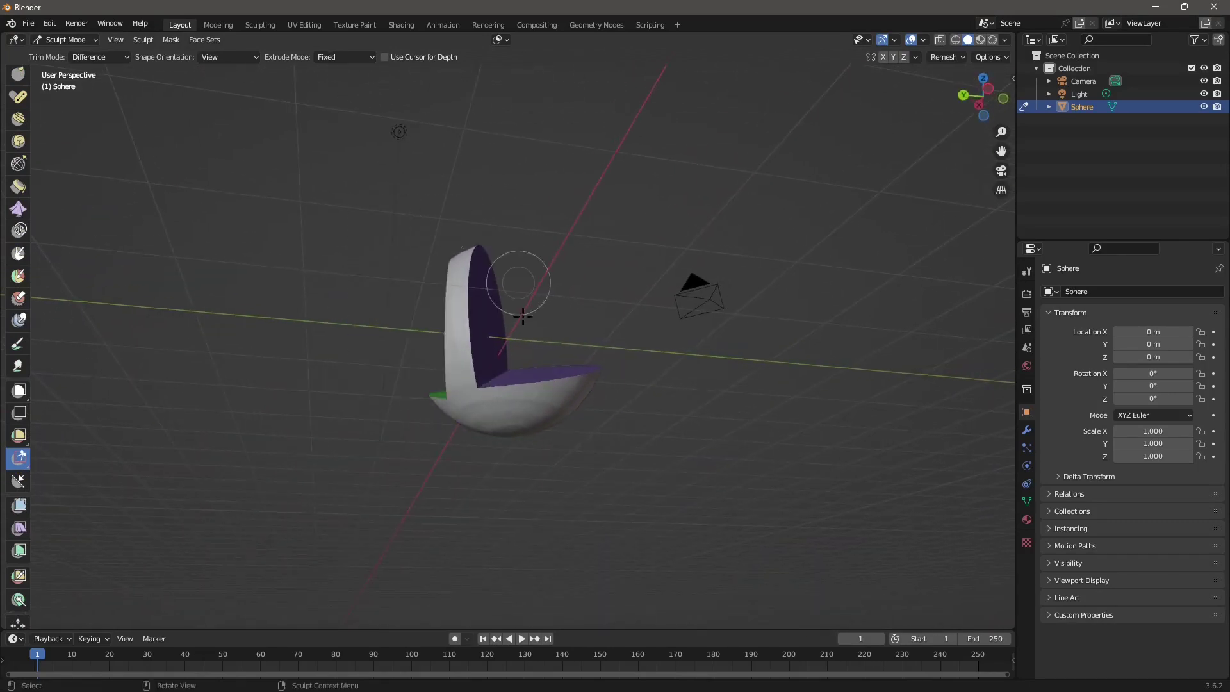
{"action": "middle_click_drag", "start_coordinate": [443, 468], "coordinate": [563, 431]}
{"action": "left_click_drag", "start_coordinate": [589, 325], "coordinate": [486, 500]}
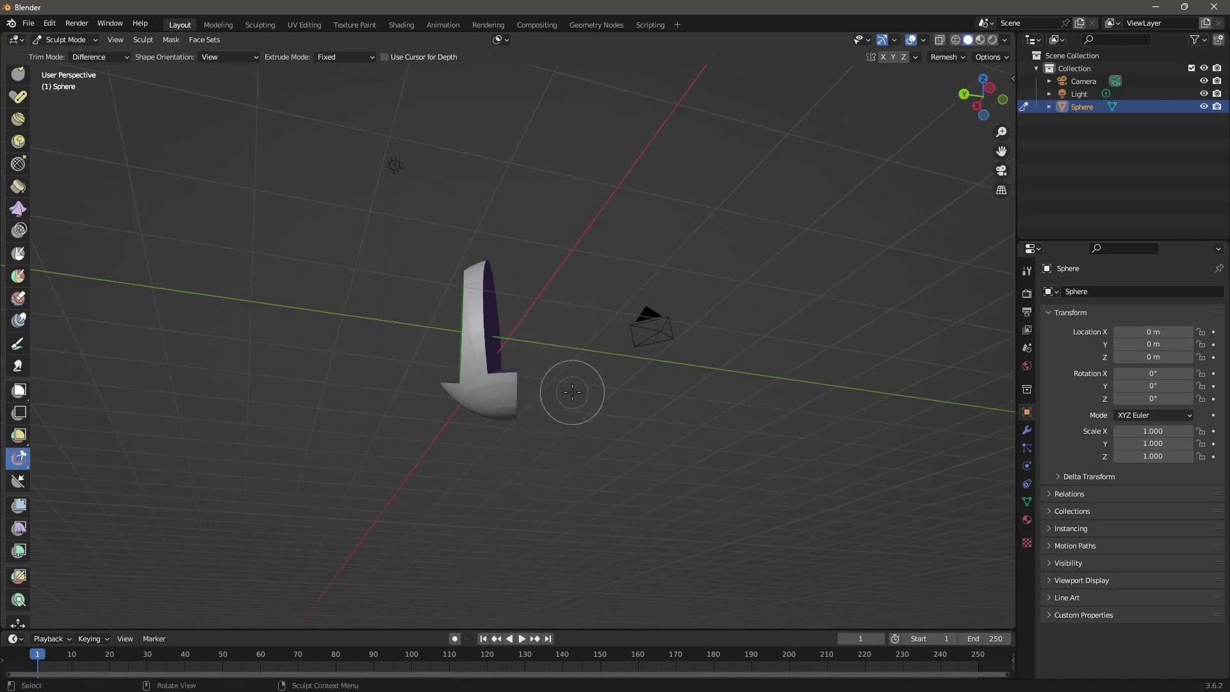
Cut further rectangular chunks from the upper and lower parts of the remaining sphere piece with Box Trim, turning the model between cuts
{"action": "middle_click_drag", "start_coordinate": [568, 391], "coordinate": [479, 208]}
{"action": "left_click_drag", "start_coordinate": [497, 168], "coordinate": [384, 359]}
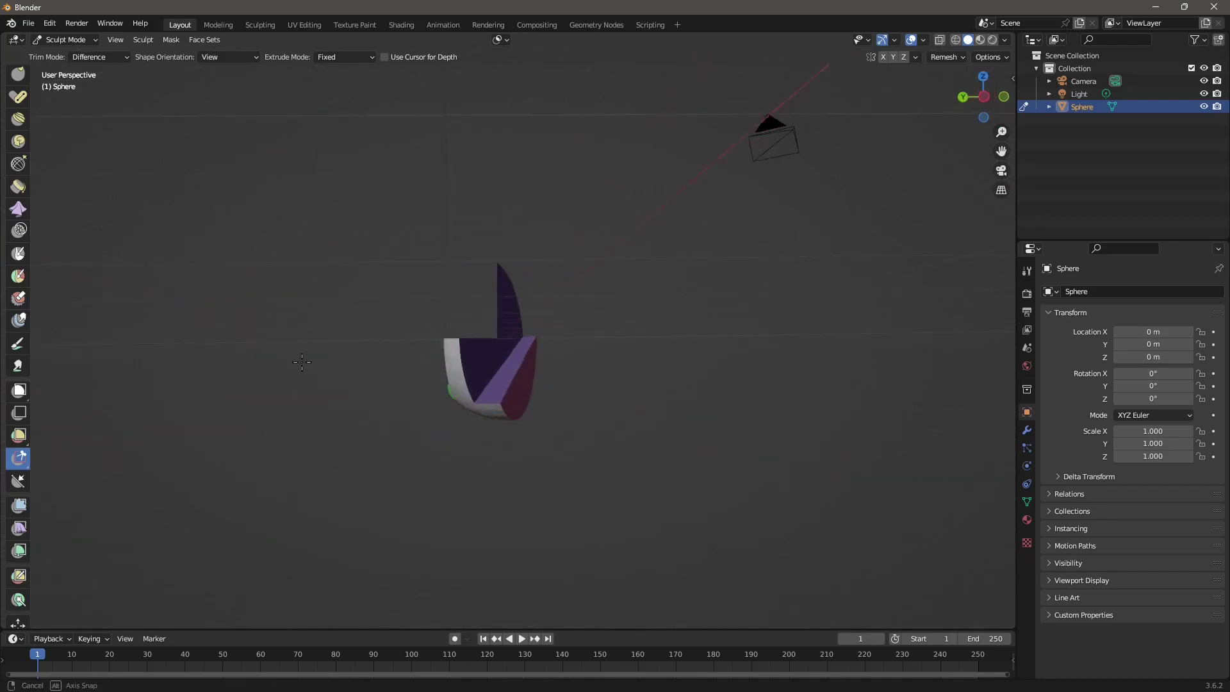
{"action": "middle_click_drag", "start_coordinate": [397, 359], "coordinate": [559, 210]}
{"action": "middle_click_drag", "start_coordinate": [321, 393], "coordinate": [660, 448]}
{"action": "left_click_drag", "start_coordinate": [673, 425], "coordinate": [415, 477]}
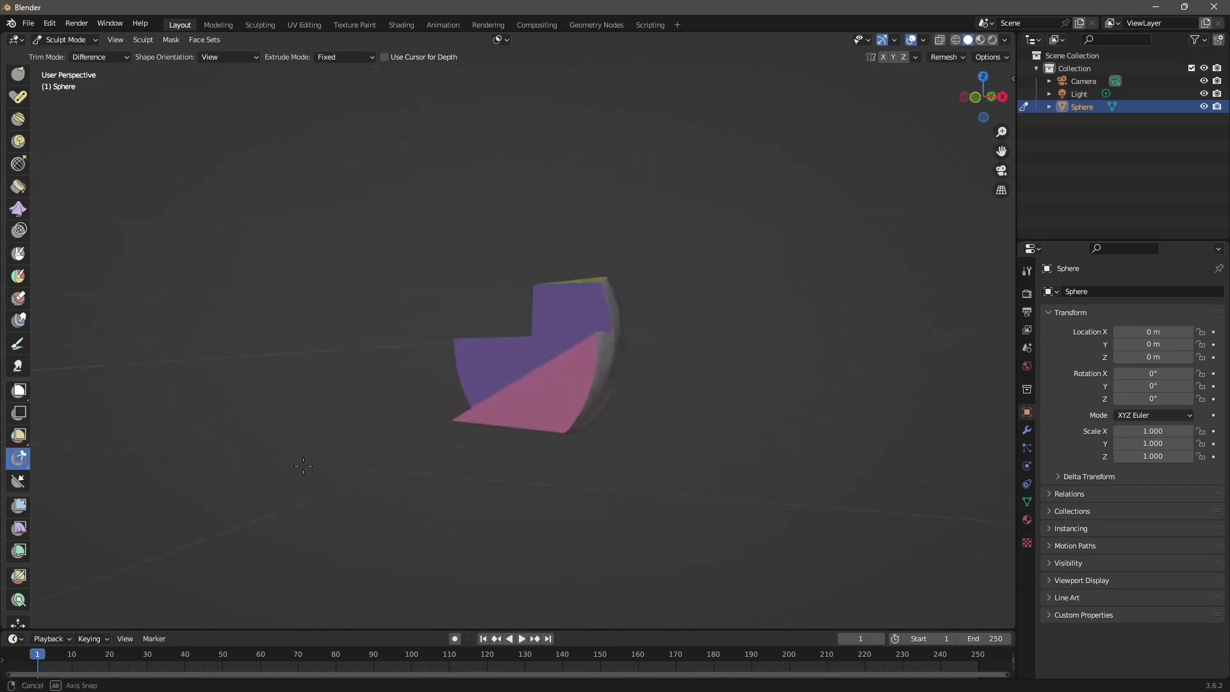
{"action": "middle_click_drag", "start_coordinate": [303, 466], "coordinate": [609, 412]}
{"action": "left_click_drag", "start_coordinate": [660, 384], "coordinate": [449, 468]}
{"action": "middle_click_drag", "start_coordinate": [549, 398], "coordinate": [537, 371]}
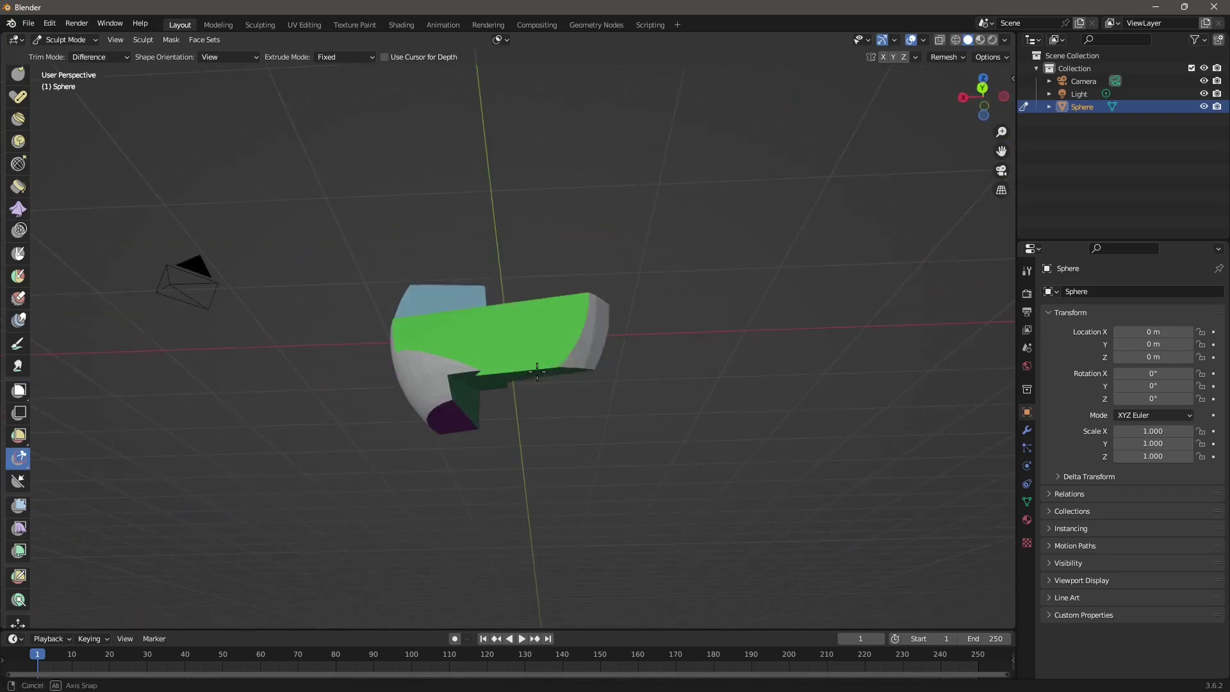
Cut more rectangular chunks from the upper, side and lower parts of the remaining sphere piece with Box Trim from different angles
{"action": "left_click_drag", "start_coordinate": [680, 229], "coordinate": [587, 324]}
{"action": "middle_click_drag", "start_coordinate": [568, 356], "coordinate": [577, 412]}
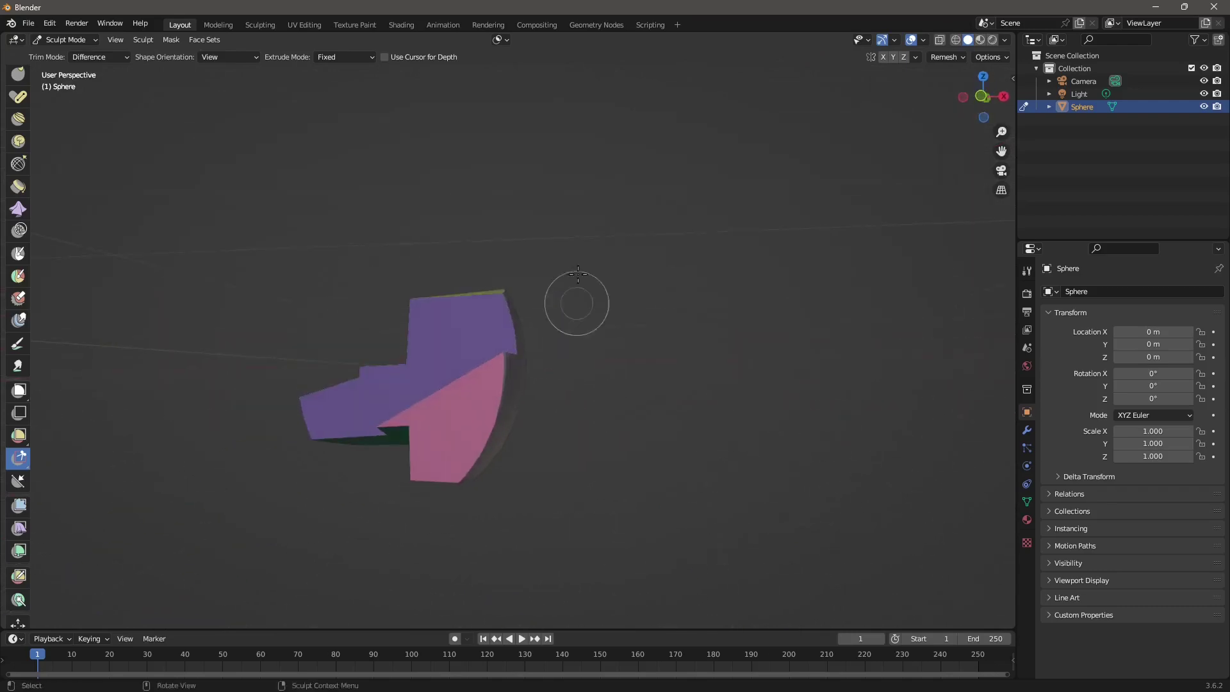
{"action": "left_click_drag", "start_coordinate": [599, 194], "coordinate": [461, 577]}
{"action": "middle_click_drag", "start_coordinate": [648, 431], "coordinate": [472, 405]}
{"action": "left_click_drag", "start_coordinate": [509, 486], "coordinate": [521, 481]}
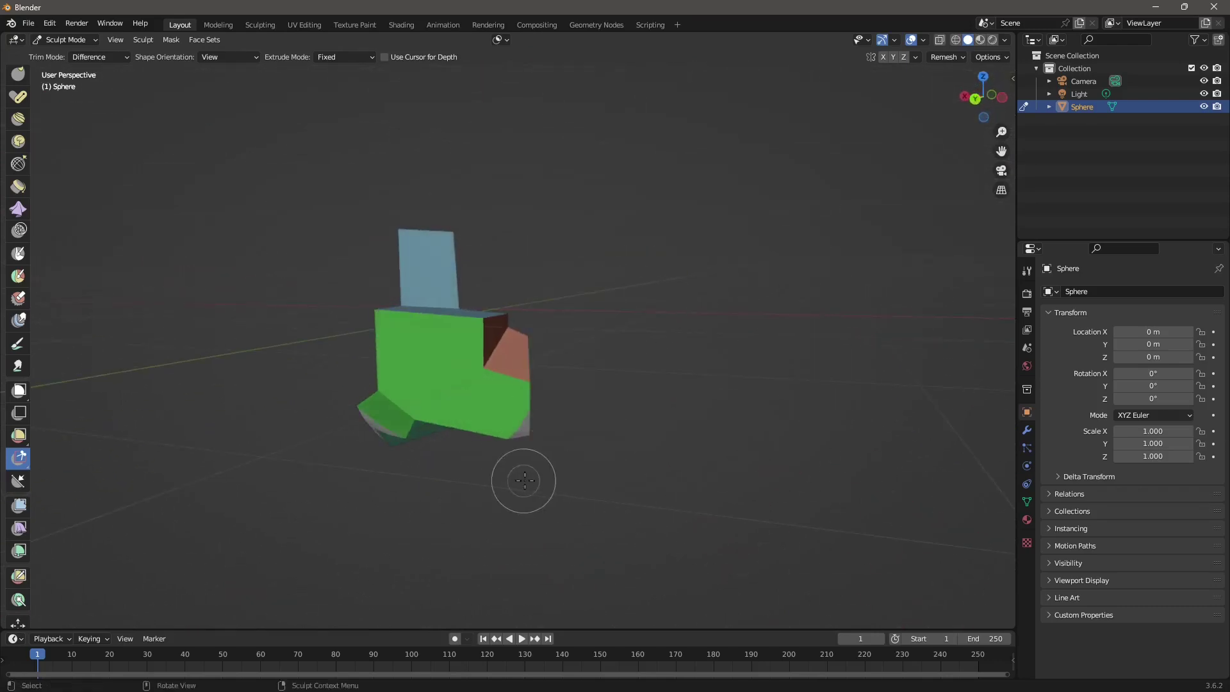
{"action": "middle_click_drag", "start_coordinate": [521, 481], "coordinate": [386, 275]}
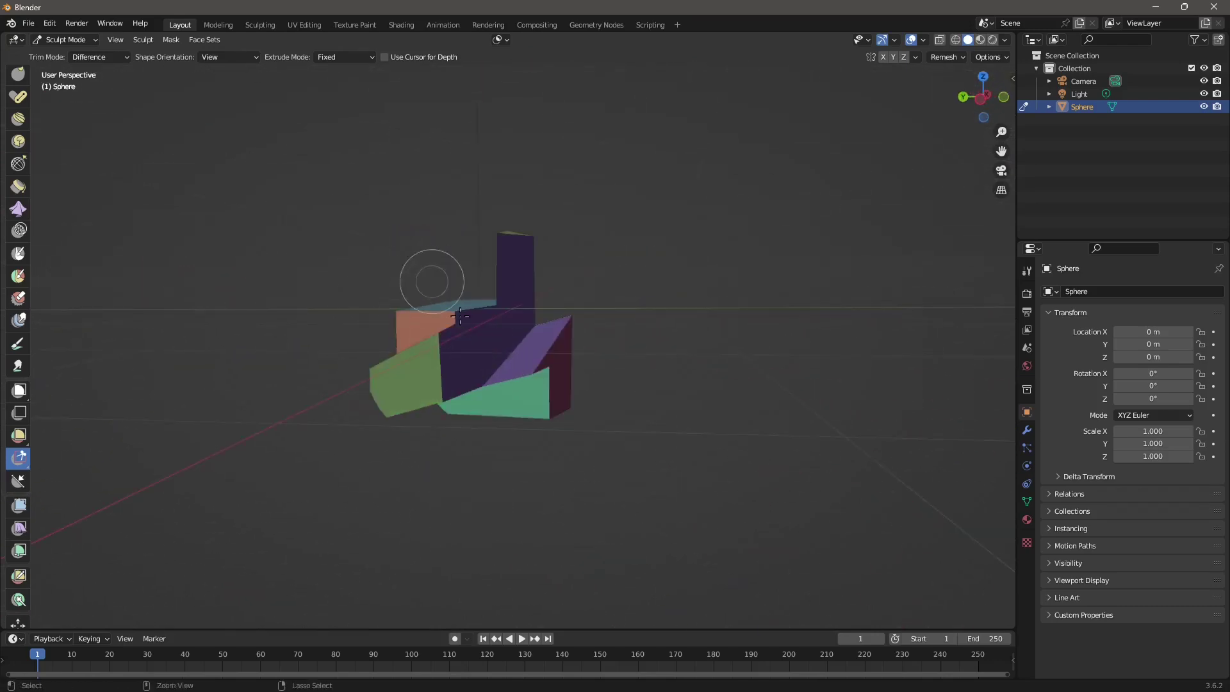
{"action": "middle_click_drag", "start_coordinate": [469, 308], "coordinate": [475, 420]}
Undo all the Box Trim cuts back to the whole sphere
{"action": "key", "text": "ctrl+z"}
{"action": "key", "text": "ctrl+z"}
{"action": "middle_click_drag", "start_coordinate": [478, 295], "coordinate": [102, 451]}
{"action": "key", "text": "ctrl+z"}
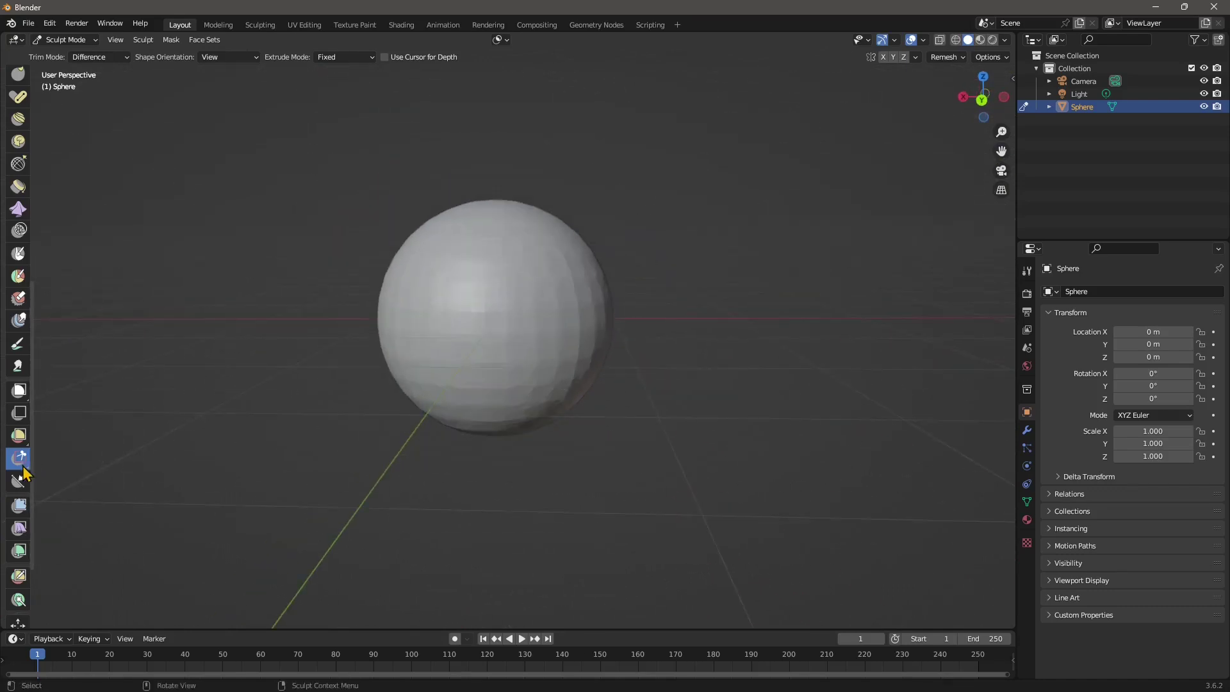
Switch to the Lasso Trim tool and slice off one side of the sphere with a freehand lasso in Difference mode
{"action": "mouse_move", "coordinate": [23, 466]}
{"action": "left_mouse_down"}
{"action": "mouse_move", "coordinate": [66, 481]}
{"action": "mouse_move", "coordinate": [72, 506]}
{"action": "left_mouse_up"}
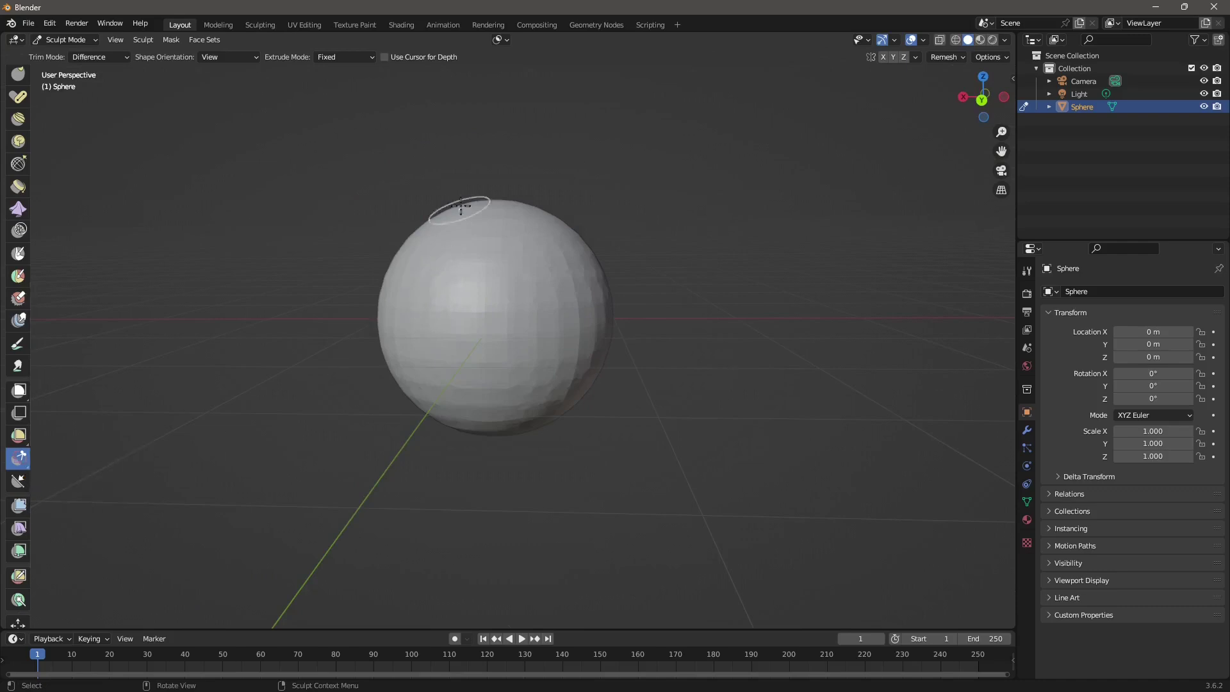
{"action": "mouse_move", "coordinate": [490, 229]}
{"action": "left_mouse_down"}
{"action": "mouse_move", "coordinate": [450, 352]}
{"action": "mouse_move", "coordinate": [345, 349]}
{"action": "mouse_move", "coordinate": [380, 184]}
{"action": "left_mouse_up"}
{"action": "middle_click_drag", "start_coordinate": [386, 394], "coordinate": [483, 258]}
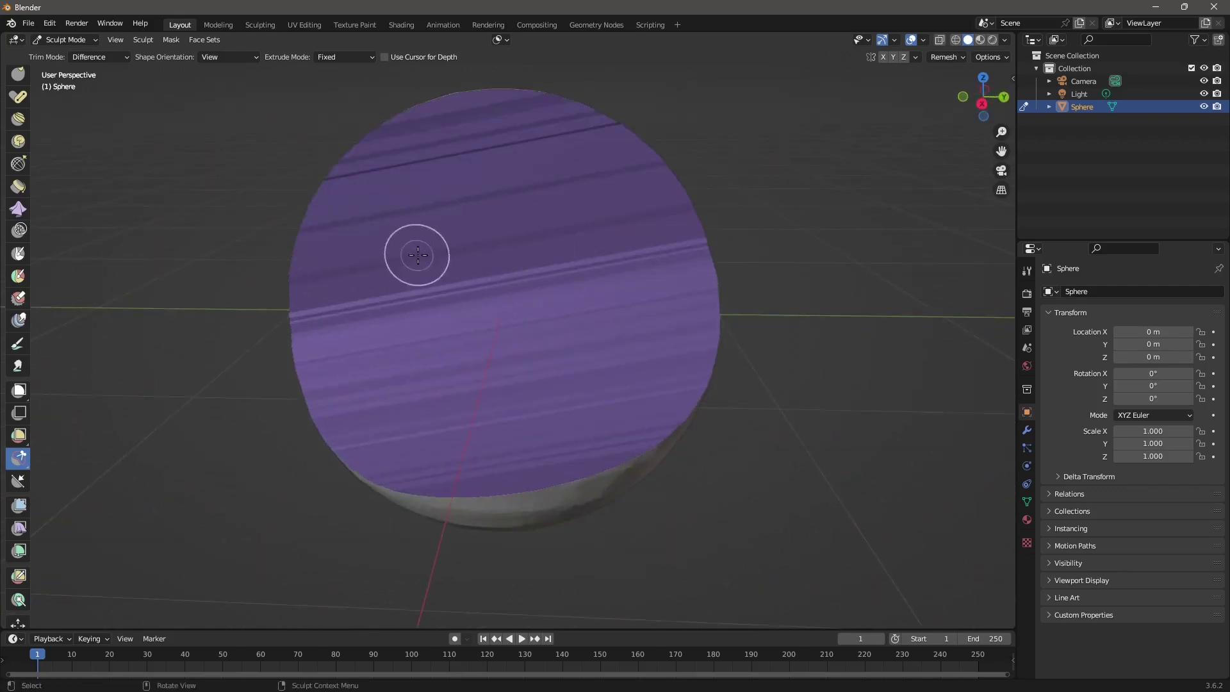
Switch to the Smooth brush with radius 193 px and strength 0.700 and try smoothing across the cut face
{"action": "scroll", "coordinate": [64, 186], "scroll_direction": "up", "scroll_amount": 4}
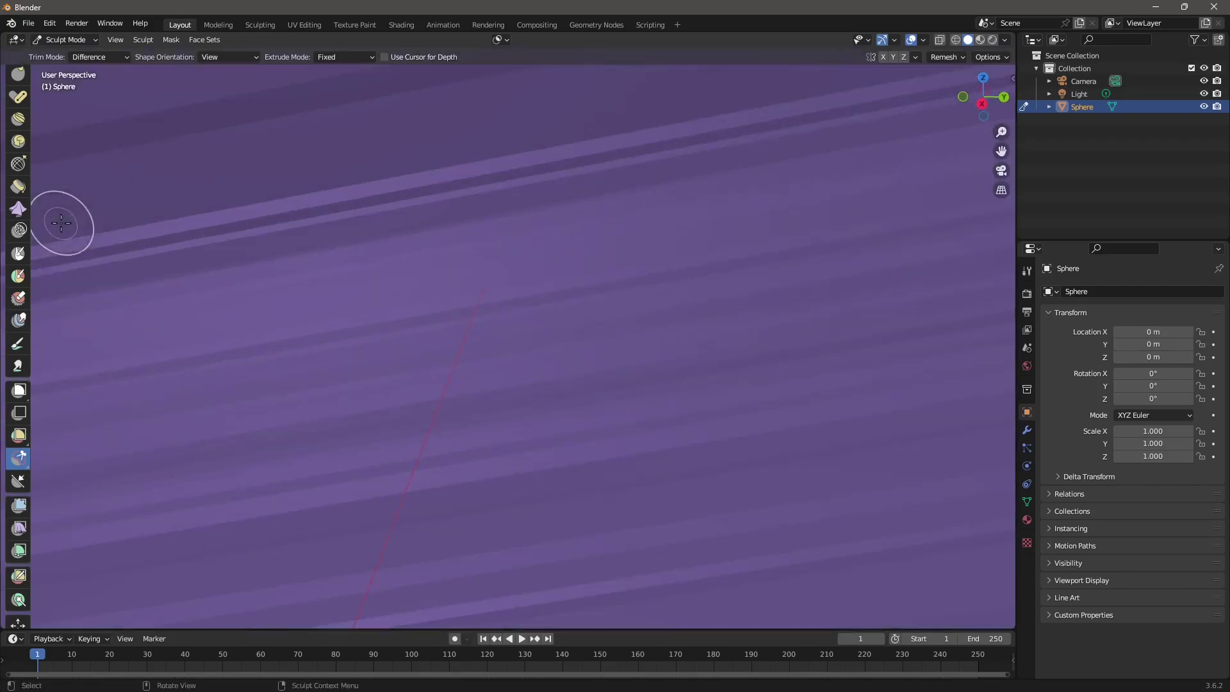
{"action": "scroll", "coordinate": [60, 219], "scroll_direction": "down", "scroll_amount": 2}
{"action": "scroll", "coordinate": [15, 238], "scroll_direction": "up", "scroll_amount": 10}
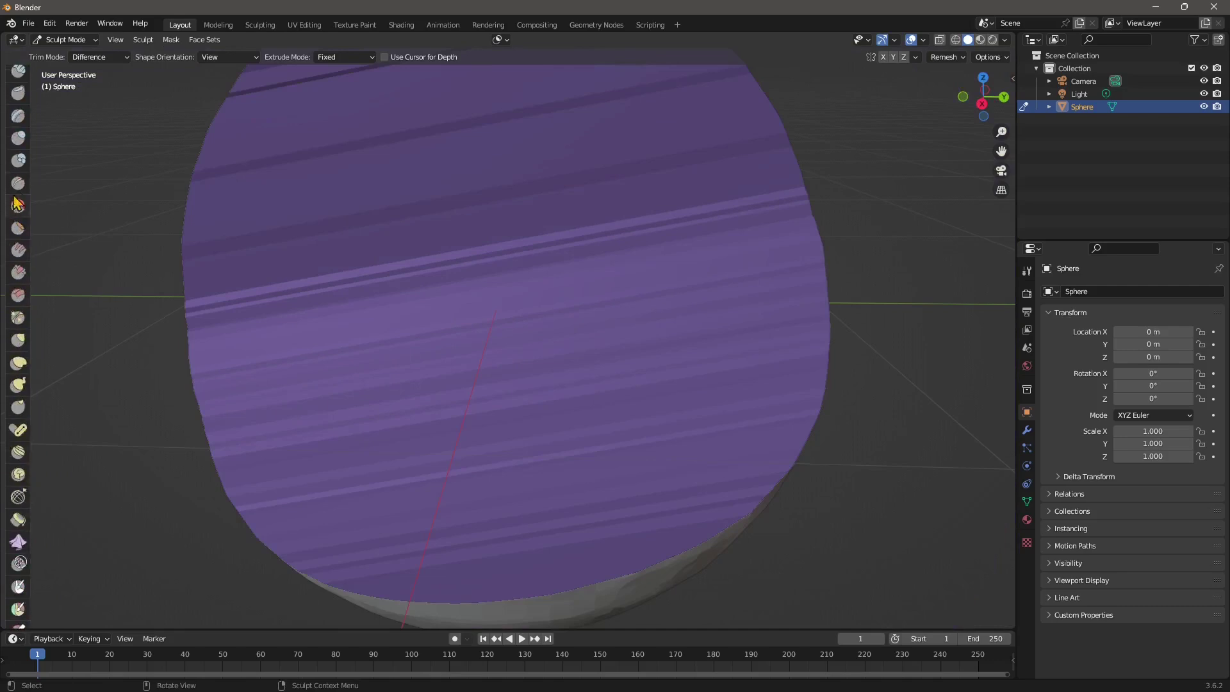
{"action": "left_click", "coordinate": [18, 206]}
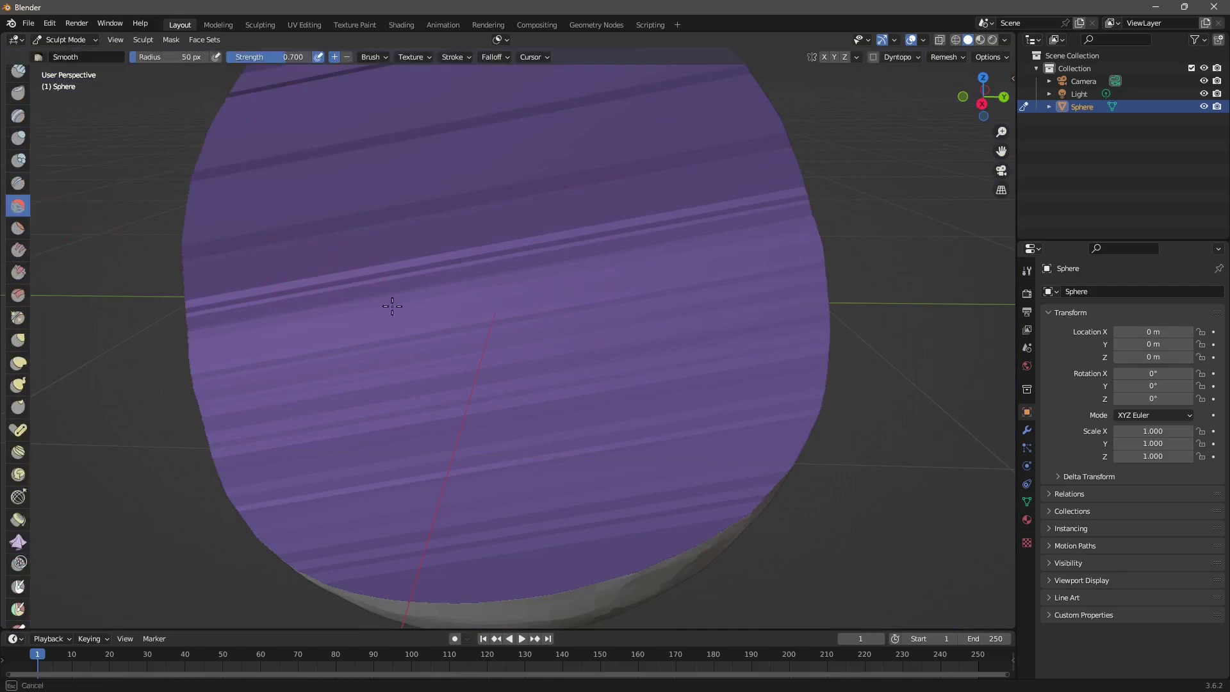
{"action": "scroll", "coordinate": [384, 272], "scroll_direction": "down", "scroll_amount": 5}
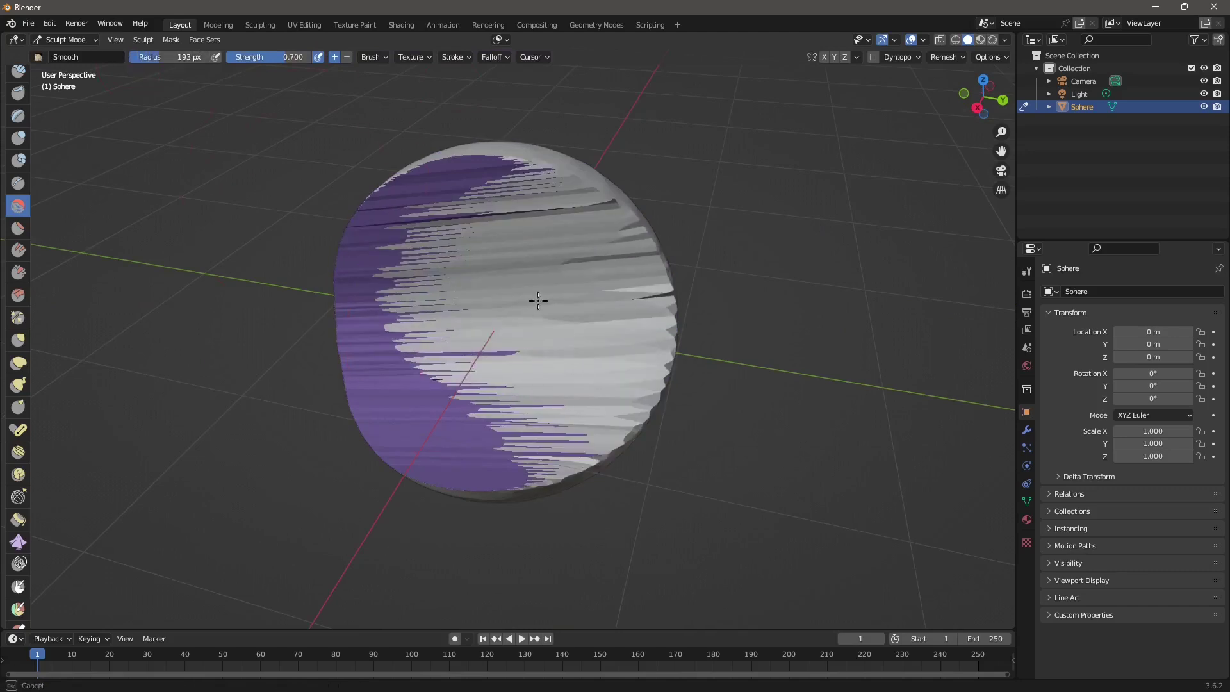
{"action": "middle_click_drag", "start_coordinate": [518, 314], "coordinate": [603, 273]}
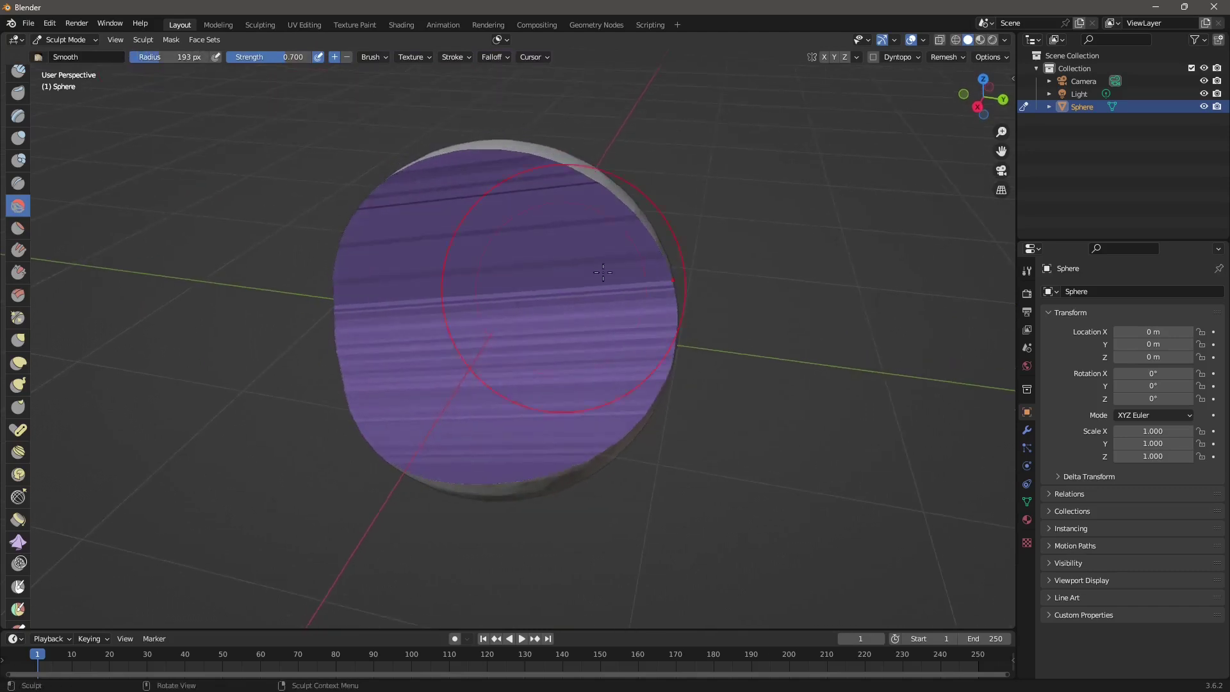
Remesh the cut sphere at a voxel size of 0.053 m, and smooth its cut face and rim from several angles
{"action": "left_click", "coordinate": [944, 57]}
{"action": "left_click", "coordinate": [939, 185]}
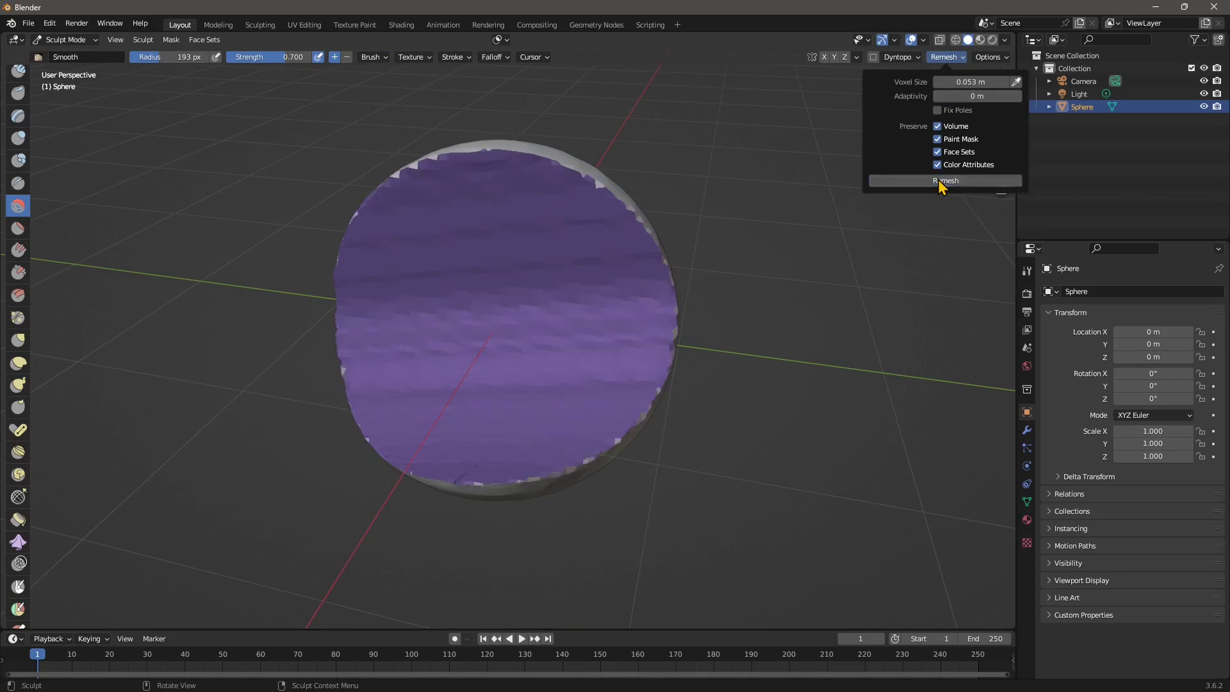
{"action": "mouse_move", "coordinate": [463, 362]}
{"action": "left_mouse_down"}
{"action": "mouse_move", "coordinate": [599, 269]}
{"action": "mouse_move", "coordinate": [421, 234]}
{"action": "mouse_move", "coordinate": [386, 332]}
{"action": "mouse_move", "coordinate": [550, 457]}
{"action": "mouse_move", "coordinate": [552, 379]}
{"action": "left_mouse_up"}
{"action": "mouse_move", "coordinate": [552, 379]}
{"action": "middle_mouse_down"}
{"action": "mouse_move", "coordinate": [332, 343]}
{"action": "mouse_move", "coordinate": [483, 285]}
{"action": "middle_mouse_up"}
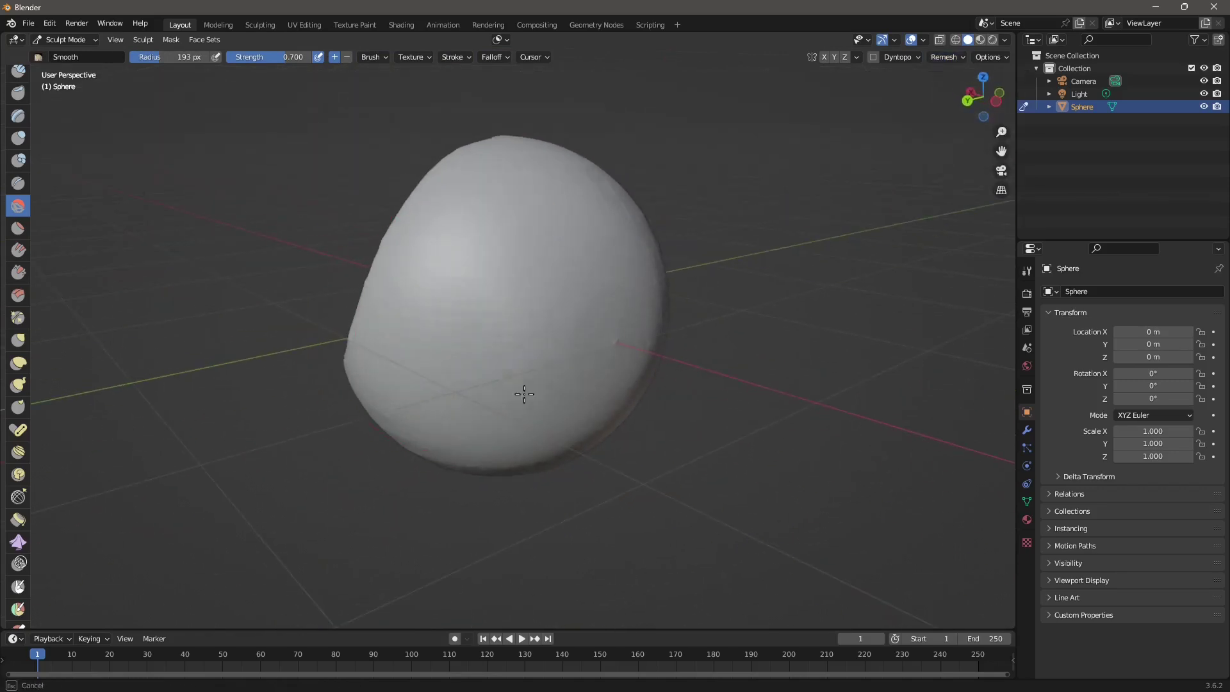
{"action": "middle_click_drag", "start_coordinate": [524, 394], "coordinate": [610, 300]}
{"action": "middle_click_drag", "start_coordinate": [657, 360], "coordinate": [497, 373]}
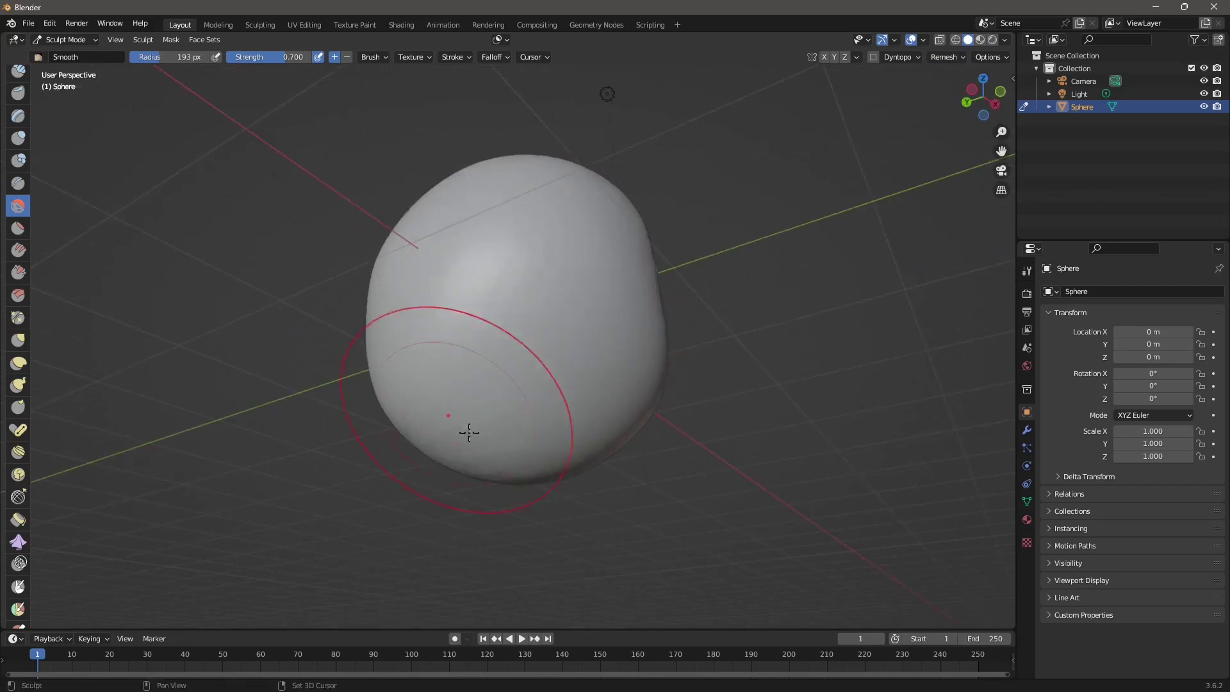
{"action": "mouse_move", "coordinate": [469, 433]}
{"action": "middle_mouse_down"}
{"action": "mouse_move", "coordinate": [607, 398]}
{"action": "mouse_move", "coordinate": [567, 432]}
{"action": "mouse_move", "coordinate": [442, 329]}
{"action": "mouse_move", "coordinate": [520, 288]}
{"action": "mouse_move", "coordinate": [415, 329]}
{"action": "middle_mouse_up"}
{"action": "mouse_move", "coordinate": [587, 444]}
{"action": "middle_mouse_down"}
{"action": "mouse_move", "coordinate": [593, 348]}
{"action": "mouse_move", "coordinate": [574, 302]}
{"action": "mouse_move", "coordinate": [450, 312]}
{"action": "mouse_move", "coordinate": [498, 330]}
{"action": "middle_mouse_up"}
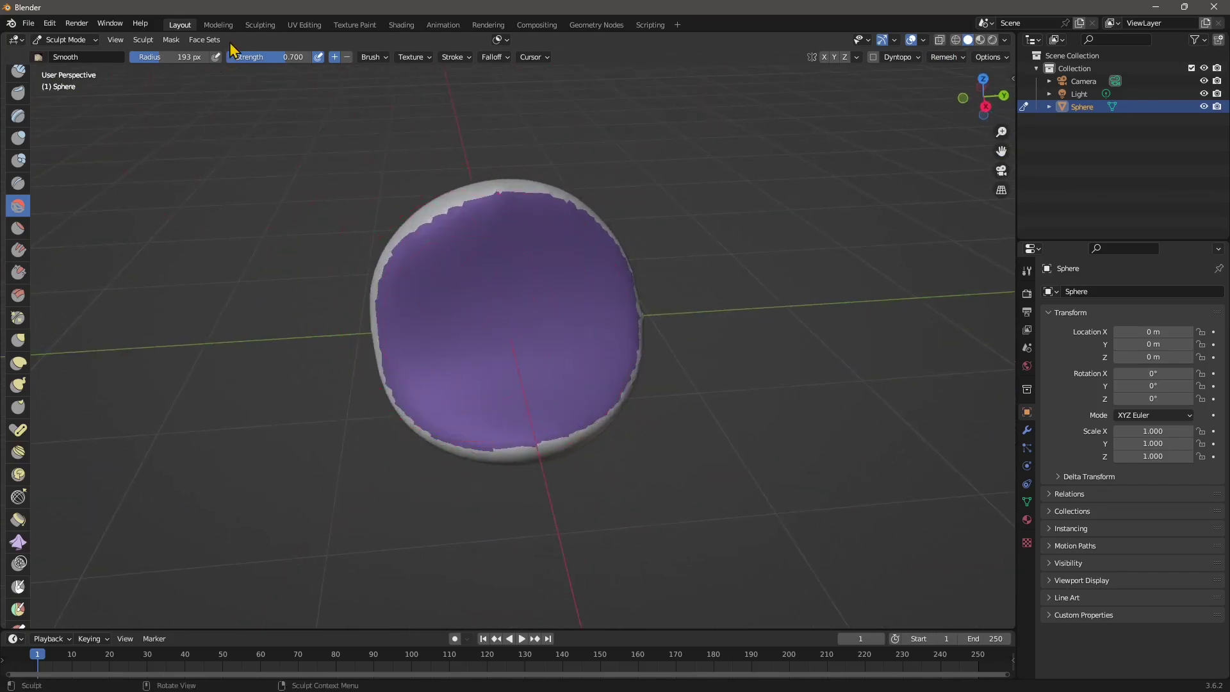
Create a single face set from all visible faces of the mesh and check the smoothed form from the side
{"action": "left_click", "coordinate": [205, 40]}
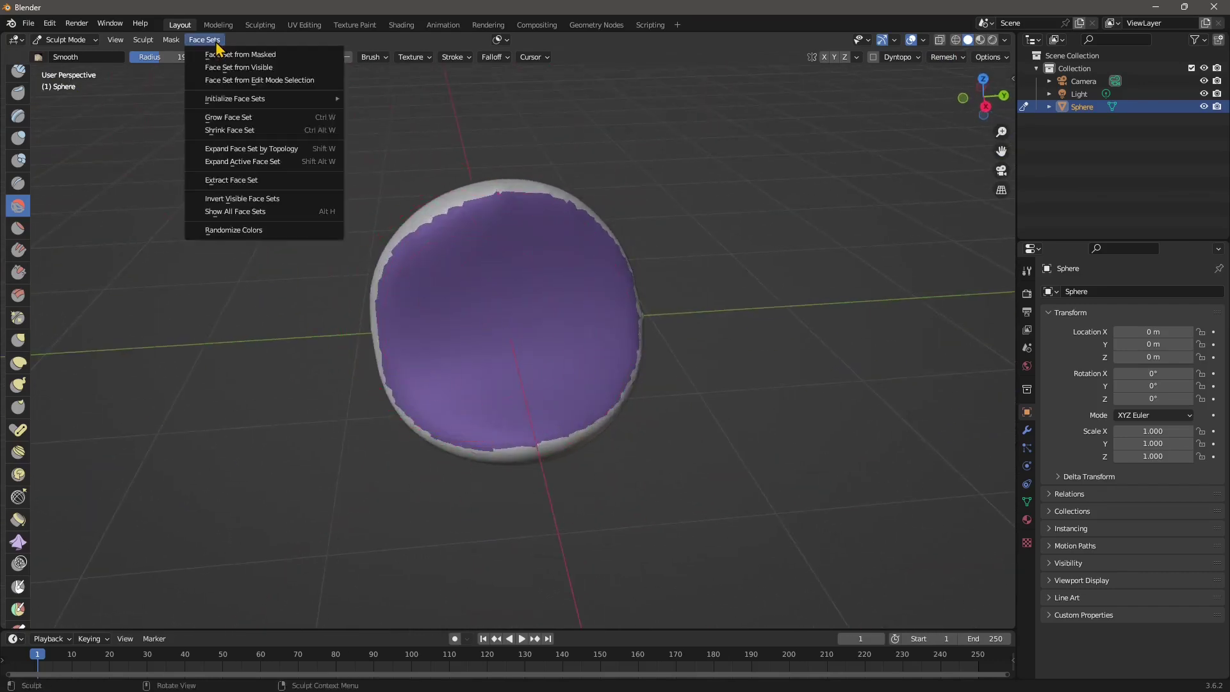
{"action": "left_click", "coordinate": [255, 69]}
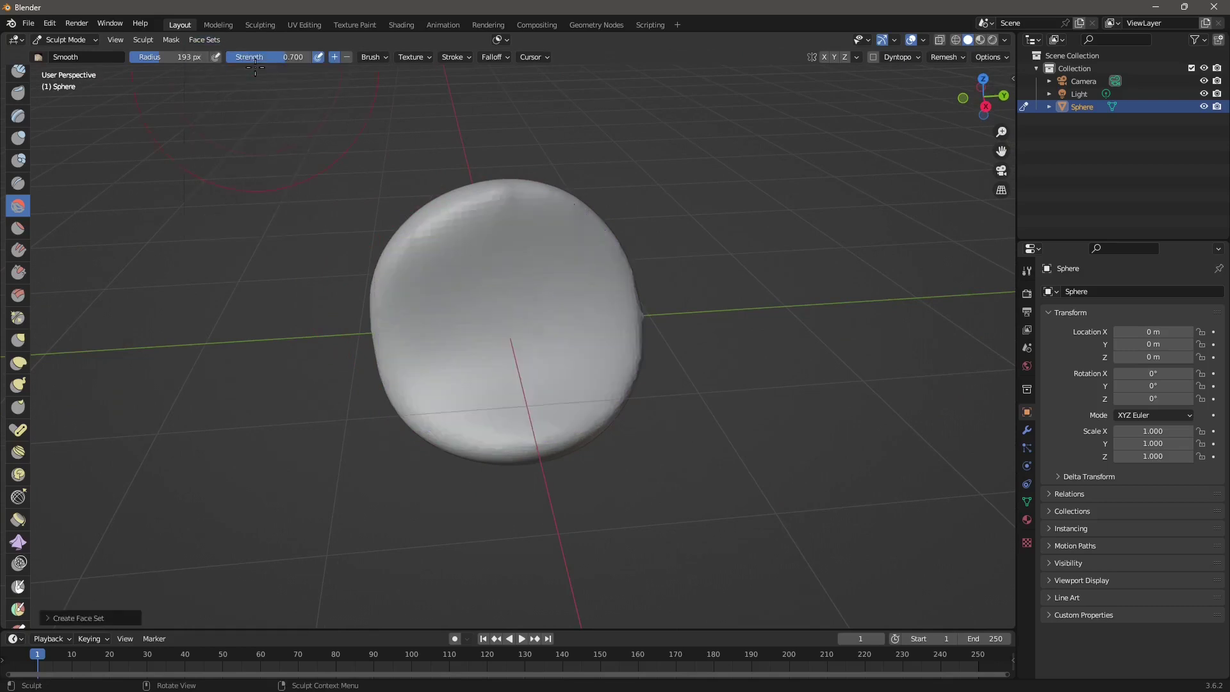
{"action": "mouse_move", "coordinate": [481, 275]}
{"action": "middle_mouse_down"}
{"action": "mouse_move", "coordinate": [506, 353]}
{"action": "mouse_move", "coordinate": [439, 343]}
{"action": "mouse_move", "coordinate": [472, 299]}
{"action": "middle_mouse_up"}
{"action": "mouse_move", "coordinate": [469, 388]}
{"action": "middle_mouse_down"}
{"action": "mouse_move", "coordinate": [496, 390]}
{"action": "mouse_move", "coordinate": [445, 300]}
{"action": "middle_mouse_up"}
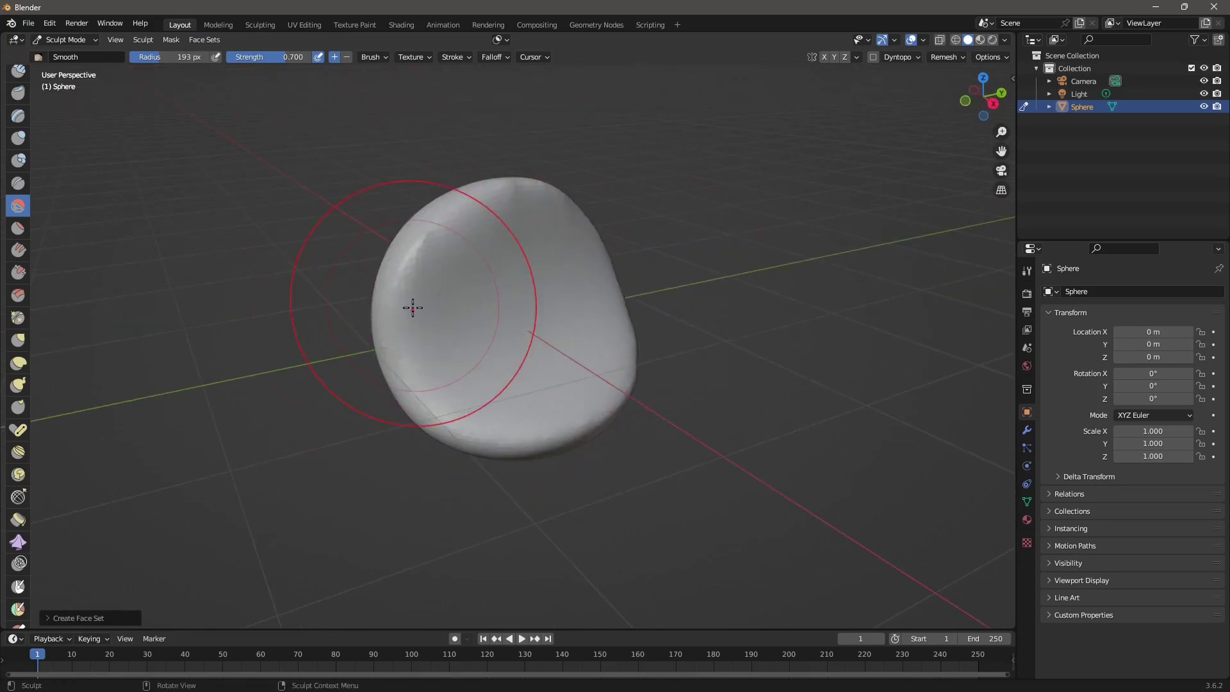
Activate the Lasso Trim tool and set its trim mode to Union
{"action": "scroll", "coordinate": [29, 481], "scroll_direction": "down", "scroll_amount": 10}
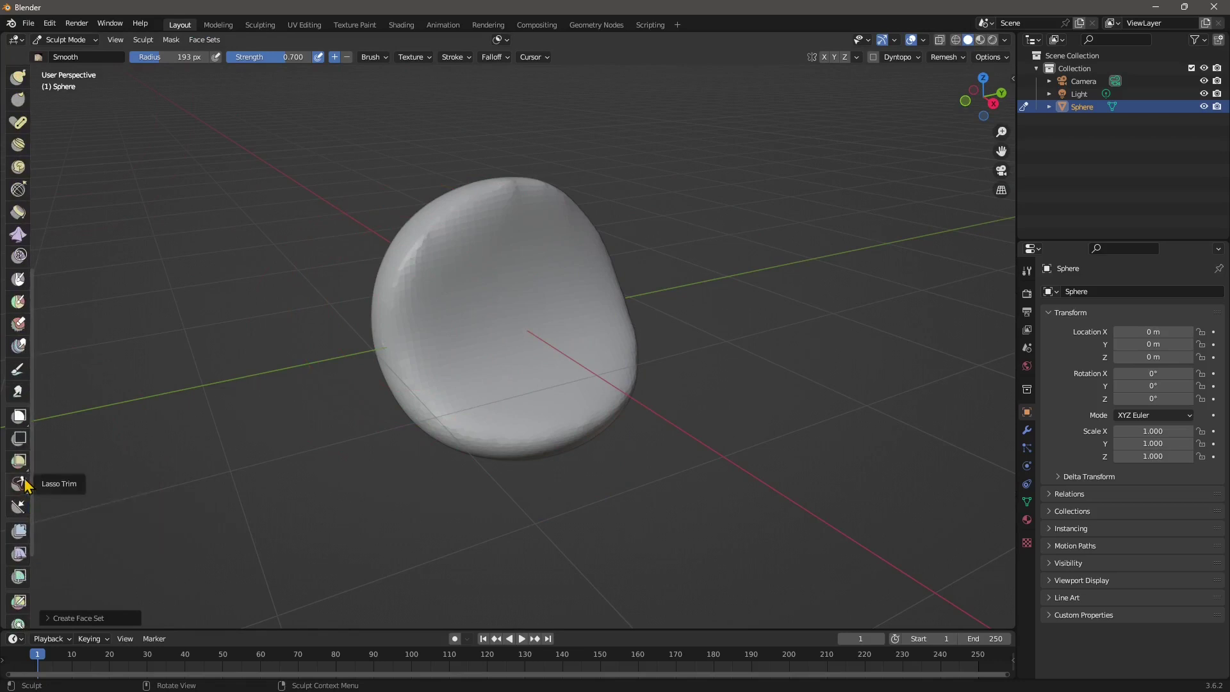
{"action": "mouse_move", "coordinate": [25, 485]}
{"action": "left_mouse_down"}
{"action": "mouse_move", "coordinate": [58, 489]}
{"action": "mouse_move", "coordinate": [77, 530]}
{"action": "mouse_move", "coordinate": [86, 513]}
{"action": "mouse_move", "coordinate": [98, 530]}
{"action": "mouse_move", "coordinate": [97, 519]}
{"action": "left_mouse_up"}
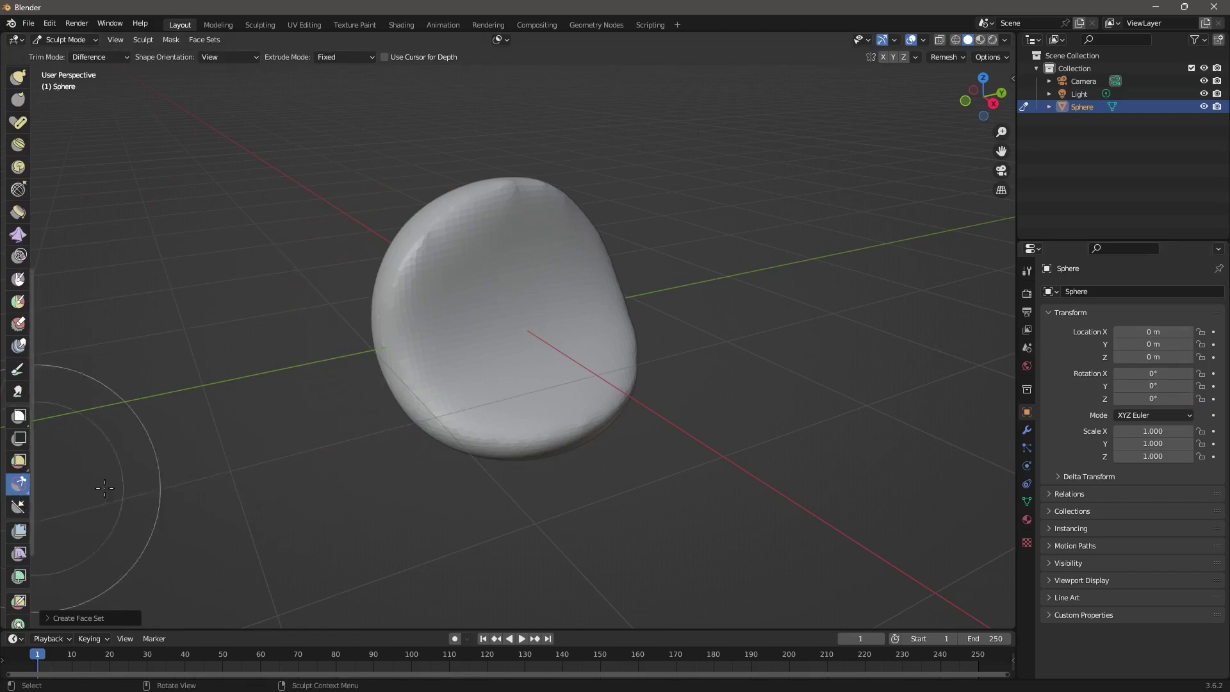
{"action": "left_click", "coordinate": [1028, 279]}
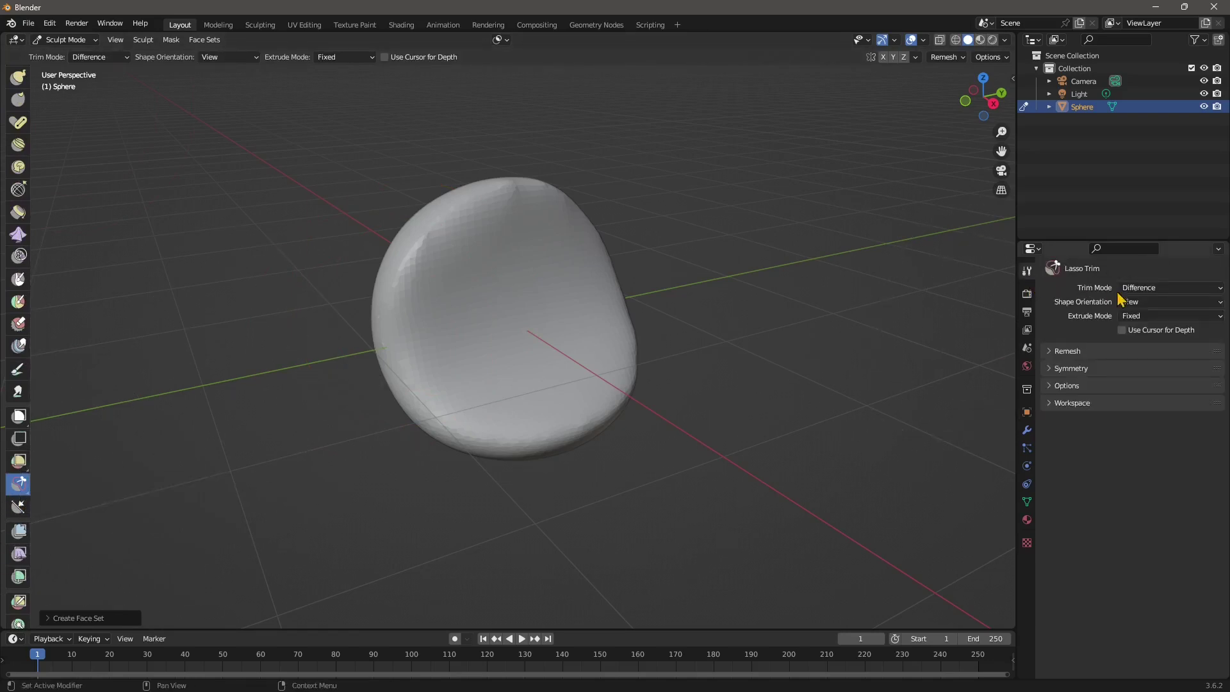
{"action": "left_click", "coordinate": [1157, 291]}
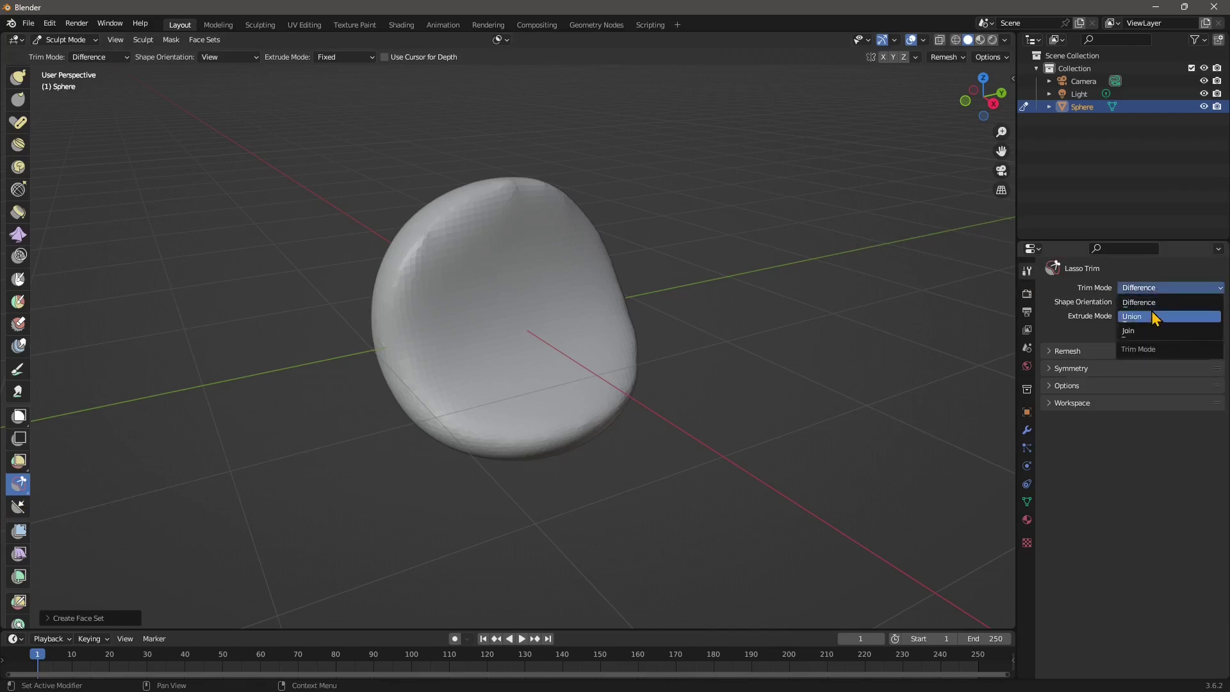
{"action": "left_click", "coordinate": [1156, 317]}
In the right orthographic view, lasso a freeform shape overlapping the mesh's upper +Y side to add it as a union
{"action": "left_click", "coordinate": [993, 104]}
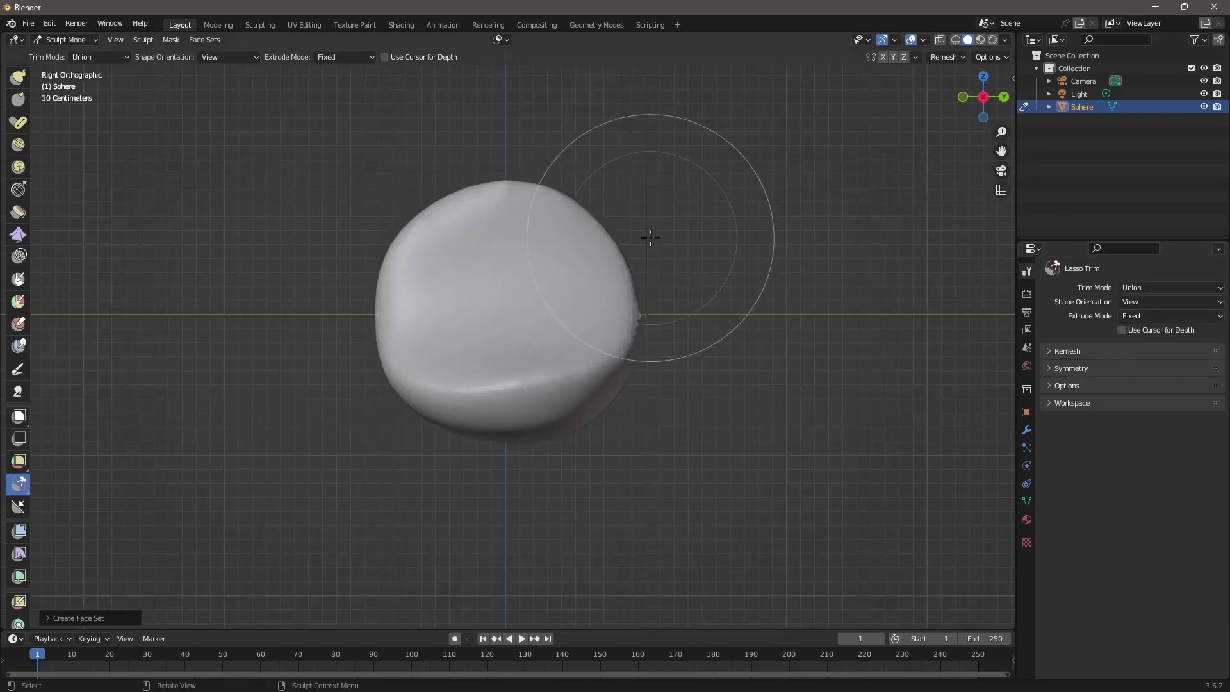
{"action": "mouse_move", "coordinate": [663, 182]}
{"action": "left_mouse_down"}
{"action": "mouse_move", "coordinate": [637, 166]}
{"action": "mouse_move", "coordinate": [644, 256]}
{"action": "mouse_move", "coordinate": [715, 192]}
{"action": "mouse_move", "coordinate": [669, 184]}
{"action": "left_mouse_up"}
{"action": "middle_click_drag", "start_coordinate": [557, 239], "coordinate": [525, 237]}
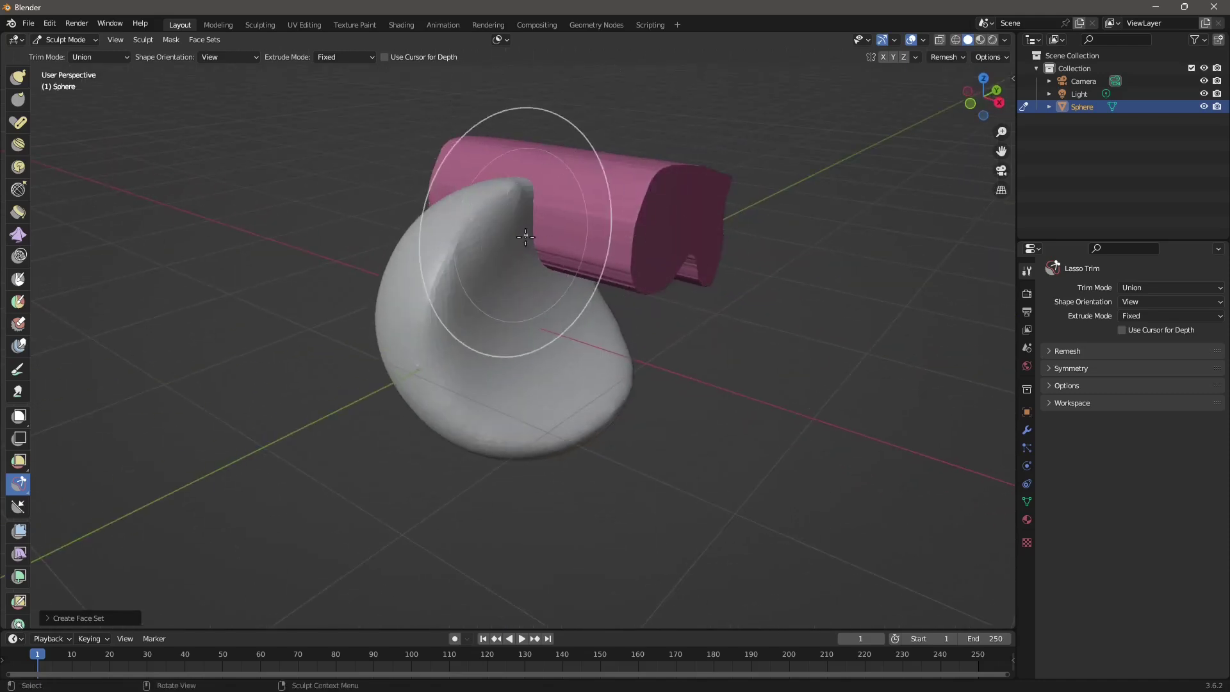
Try remeshing the sphere and its added union shape at a voxel size of 0.053 m and inspect the junction
{"action": "left_click", "coordinate": [947, 58]}
{"action": "left_click", "coordinate": [940, 172]}
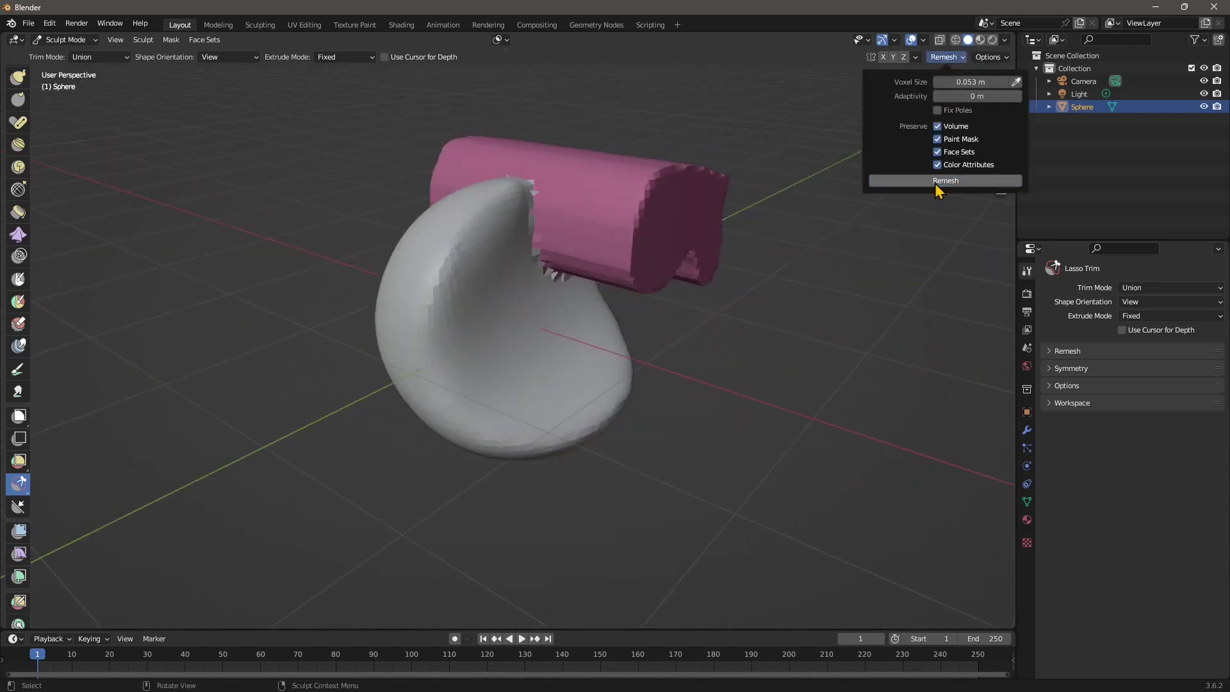
{"action": "middle_click_drag", "start_coordinate": [526, 188], "coordinate": [549, 252]}
{"action": "middle_click_drag", "start_coordinate": [528, 317], "coordinate": [579, 337]}
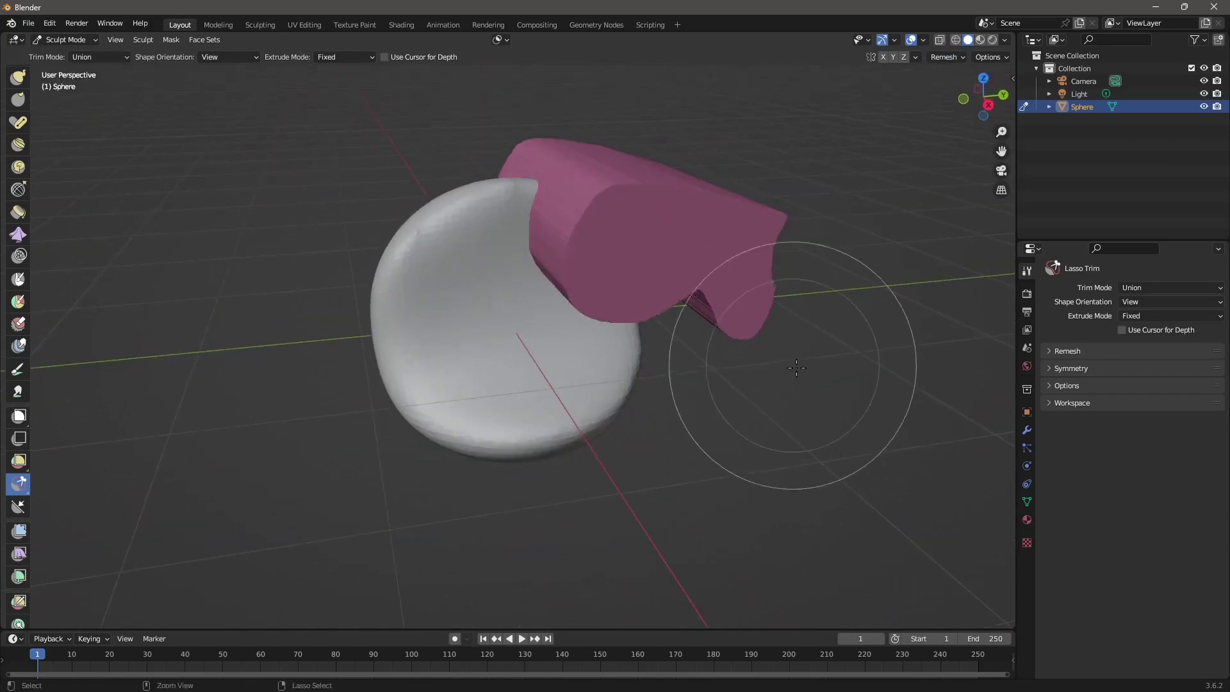
Set the trim mode to Join and lasso a large rounded shape overlapping the mesh's upper side opposite the pink shape
{"action": "left_click", "coordinate": [1149, 289]}
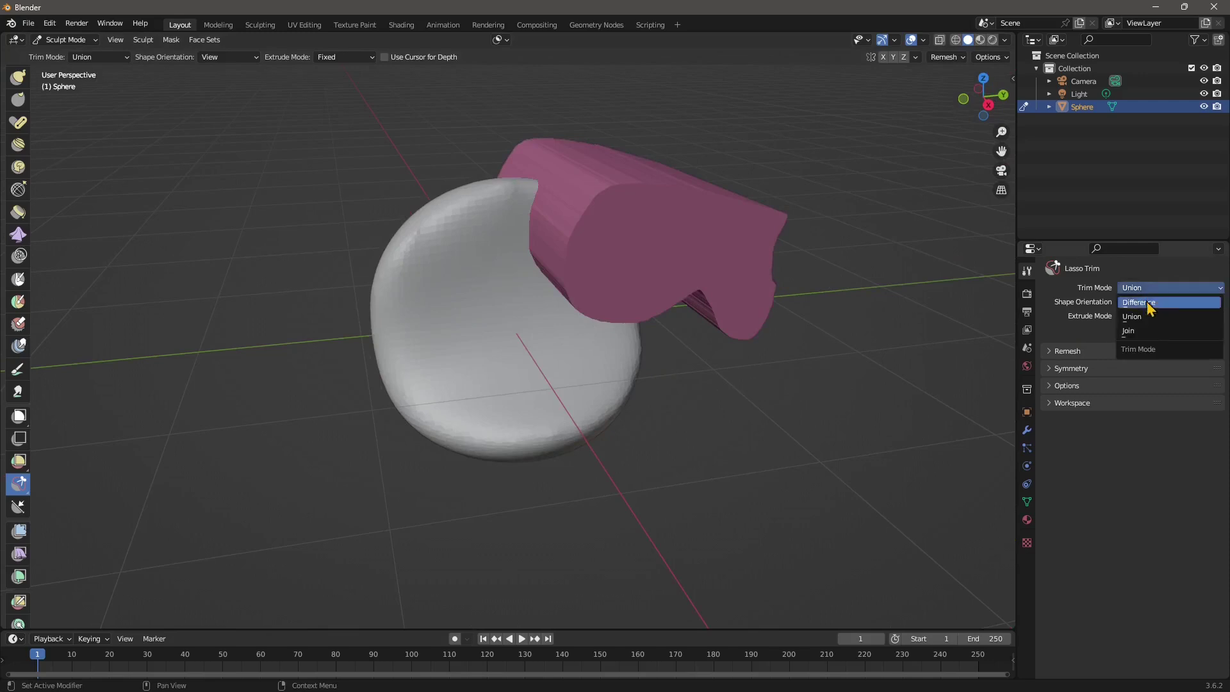
{"action": "left_click", "coordinate": [1153, 339]}
{"action": "middle_click_drag", "start_coordinate": [522, 357], "coordinate": [457, 160]}
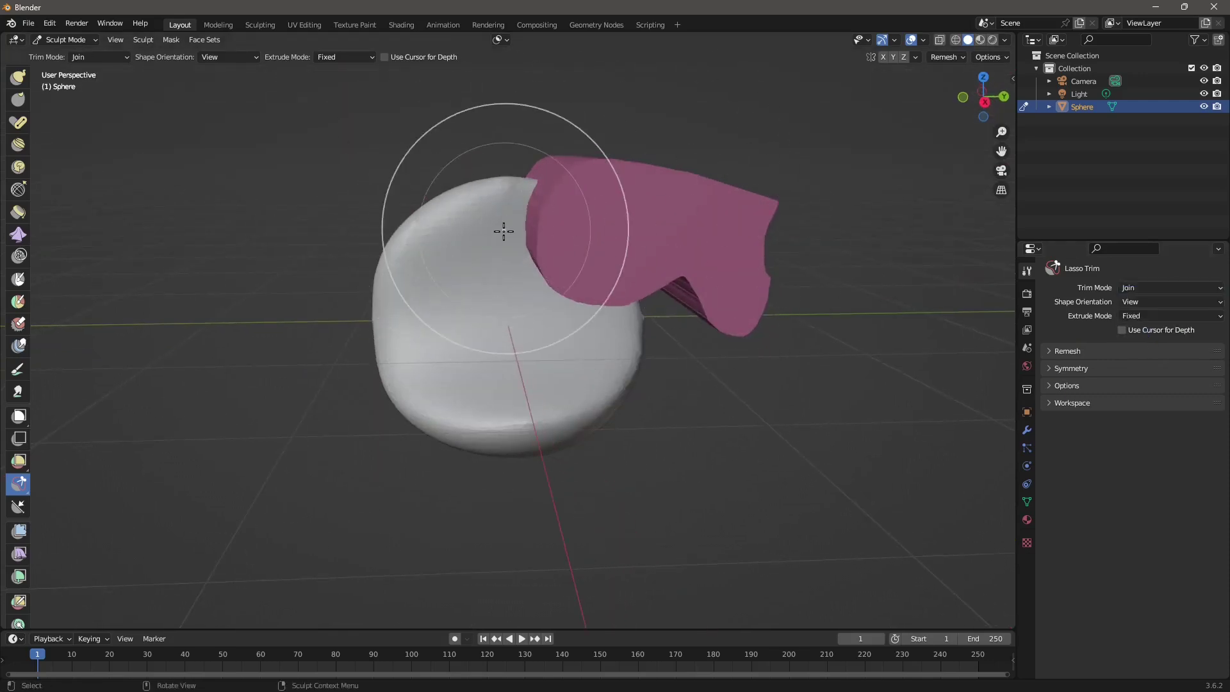
{"action": "mouse_move", "coordinate": [448, 169]}
{"action": "left_mouse_down"}
{"action": "mouse_move", "coordinate": [404, 322]}
{"action": "mouse_move", "coordinate": [250, 211]}
{"action": "mouse_move", "coordinate": [435, 70]}
{"action": "left_mouse_up"}
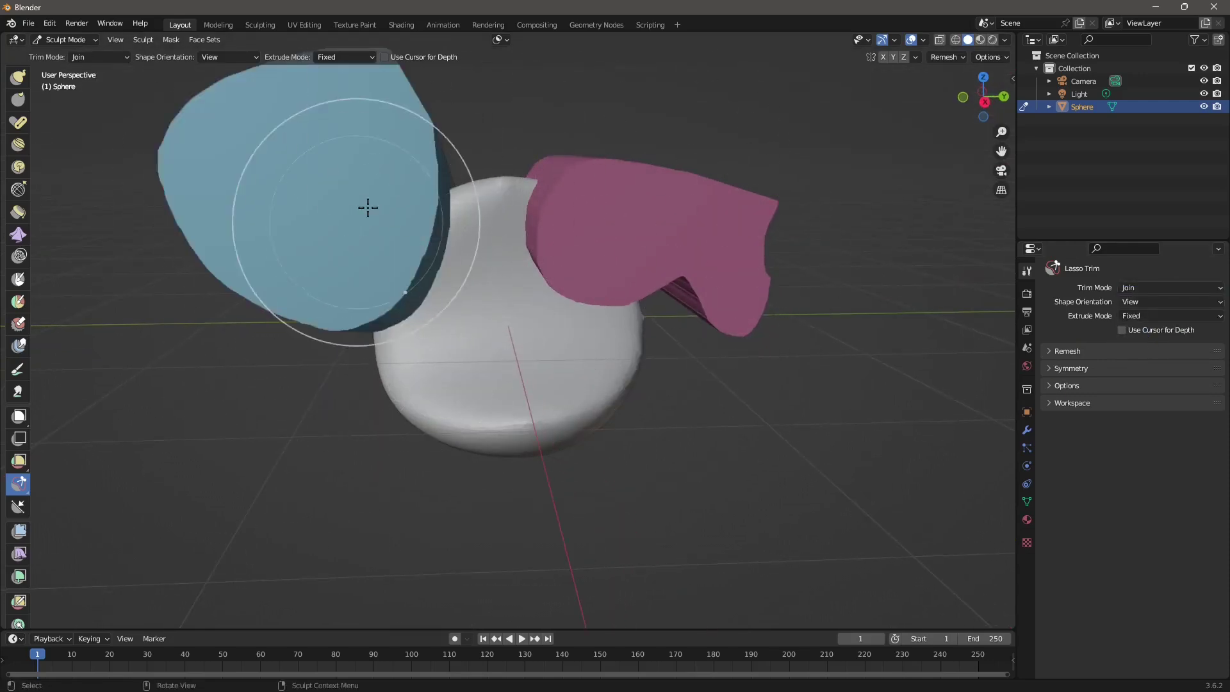
{"action": "middle_click_drag", "start_coordinate": [365, 206], "coordinate": [310, 409]}
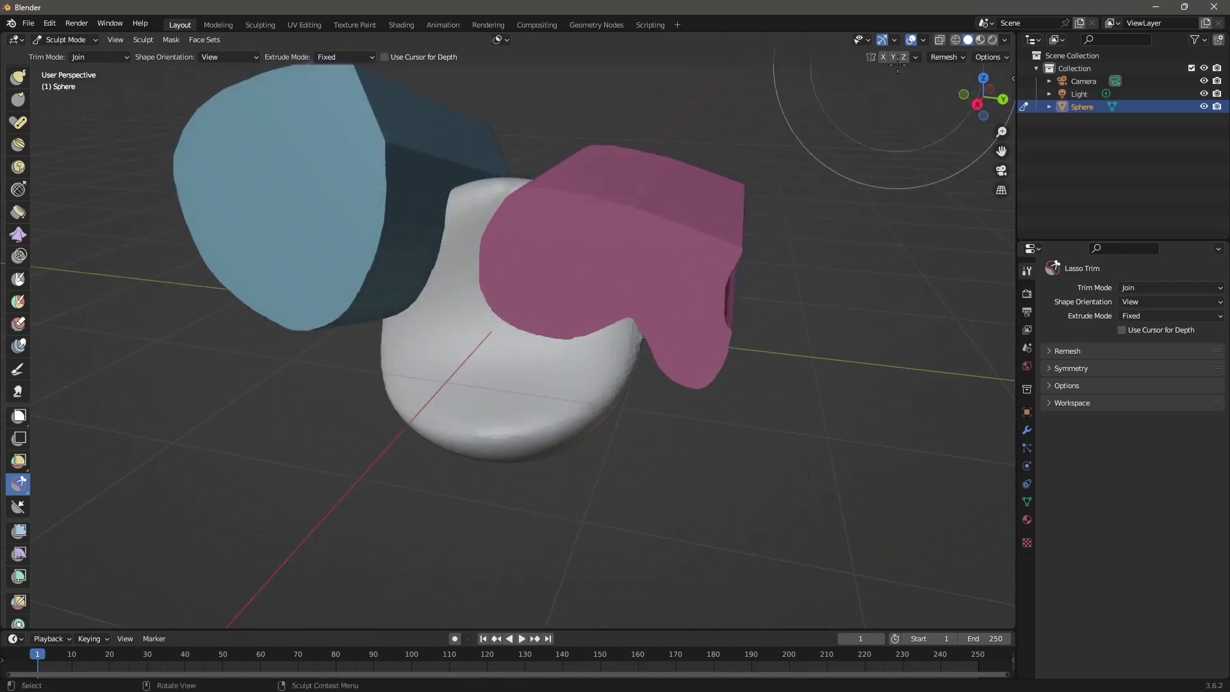
Inspect in wireframe shading how the two added shapes connect to the sphere, and return to solid shading
{"action": "left_click", "coordinate": [956, 39]}
{"action": "mouse_move", "coordinate": [628, 308]}
{"action": "middle_mouse_down"}
{"action": "mouse_move", "coordinate": [634, 320]}
{"action": "mouse_move", "coordinate": [608, 330]}
{"action": "middle_mouse_up"}
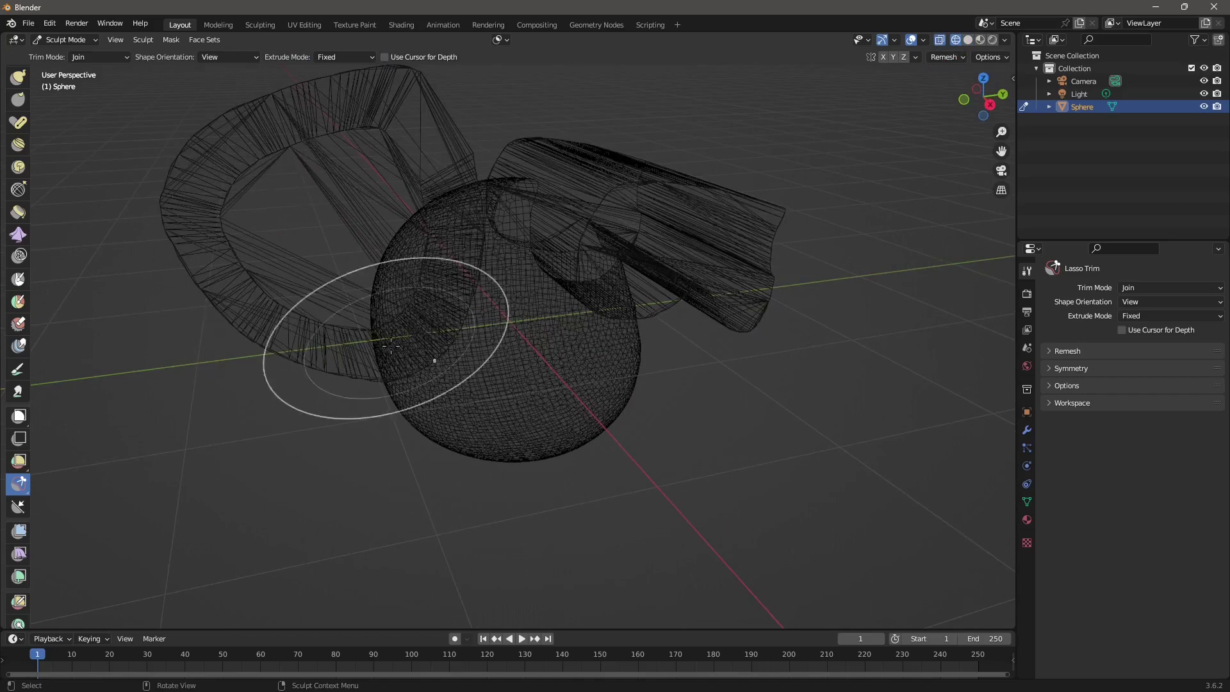
{"action": "middle_click_drag", "start_coordinate": [371, 356], "coordinate": [569, 321]}
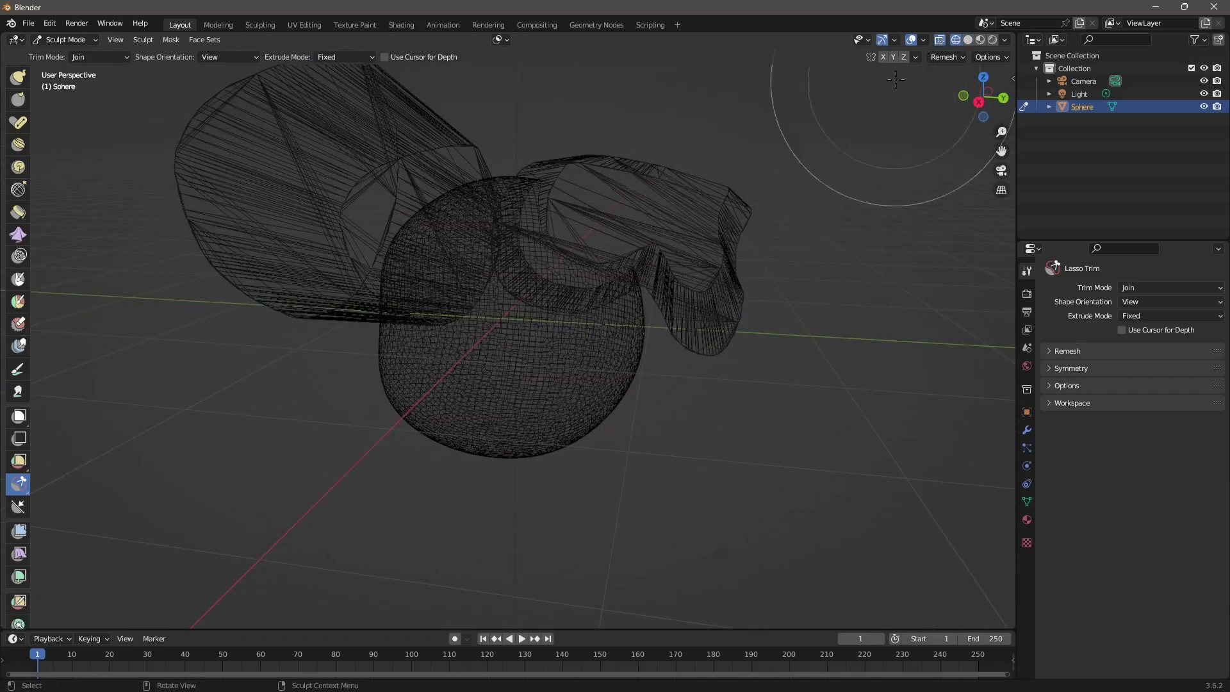
{"action": "left_click", "coordinate": [969, 40]}
Remesh the sphere with both added shapes at a voxel size of 0.053 m
{"action": "left_click", "coordinate": [947, 57]}
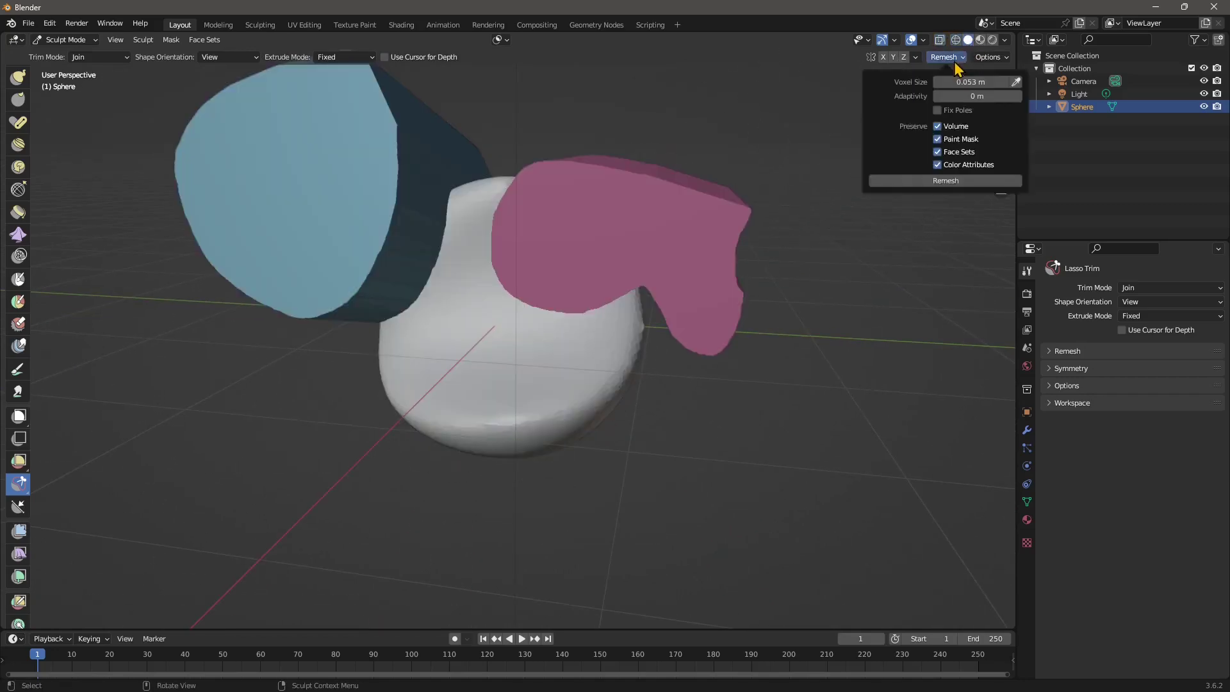
{"action": "left_click", "coordinate": [946, 181]}
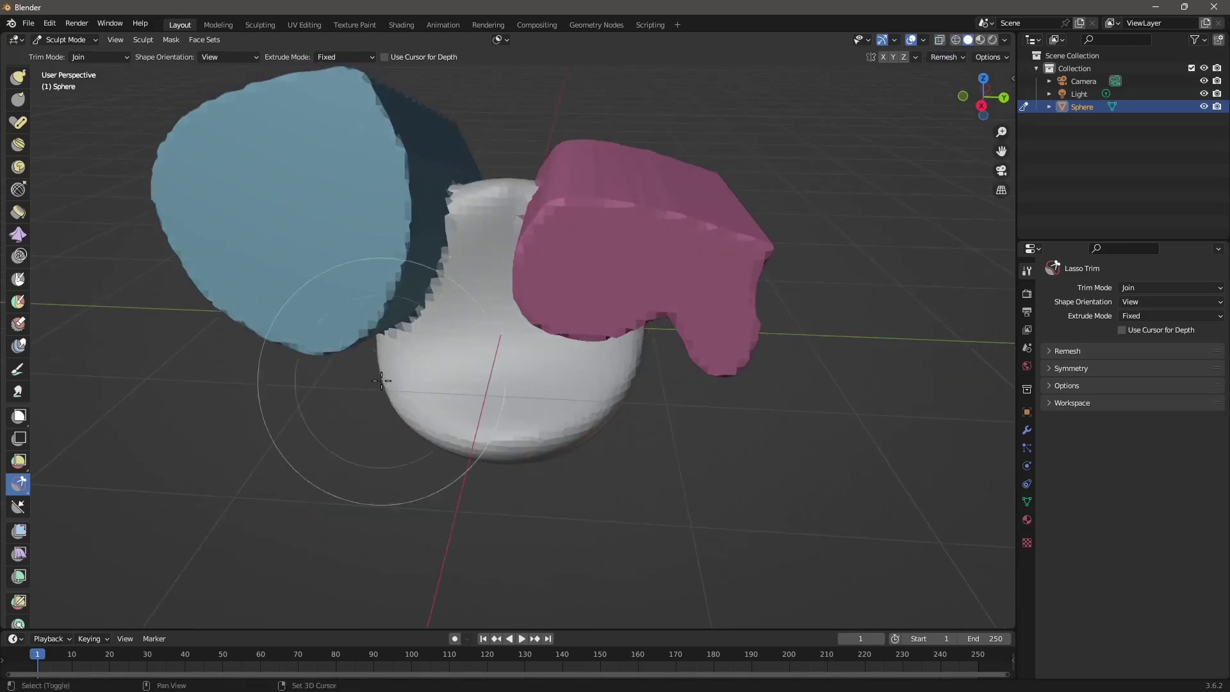
{"action": "mouse_move", "coordinate": [349, 201]}
{"action": "middle_mouse_down"}
{"action": "mouse_move", "coordinate": [514, 335]}
{"action": "mouse_move", "coordinate": [343, 363]}
{"action": "middle_mouse_up"}
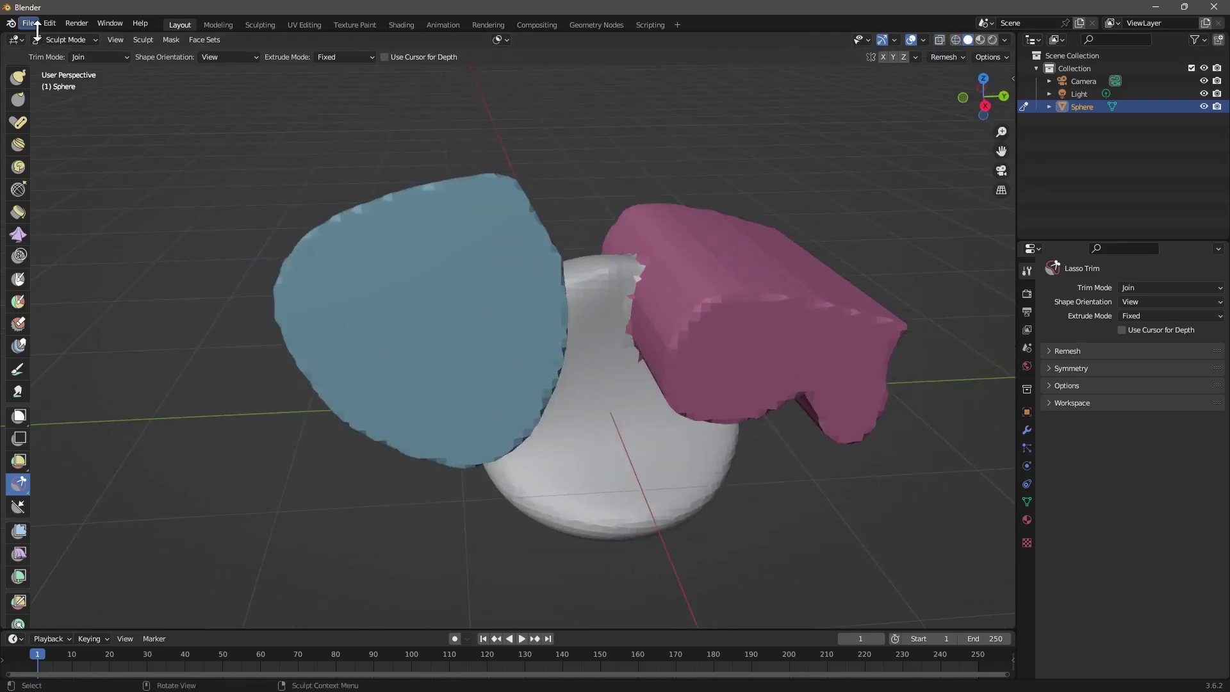
Smooth the edges of the blue and pink shapes and their junctions with the sphere from all sides using the Smooth brush
{"action": "scroll", "coordinate": [13, 186], "scroll_direction": "up", "scroll_amount": 10}
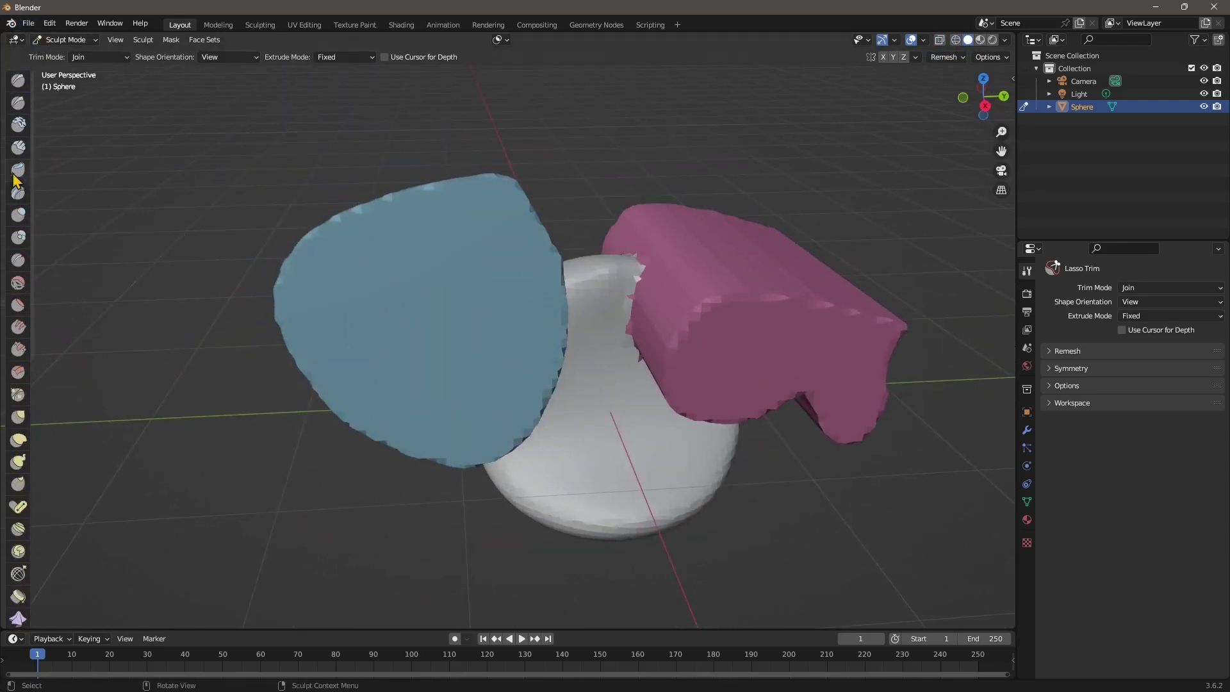
{"action": "left_click", "coordinate": [17, 282]}
{"action": "mouse_move", "coordinate": [640, 288]}
{"action": "middle_mouse_down"}
{"action": "mouse_move", "coordinate": [686, 274]}
{"action": "mouse_move", "coordinate": [586, 349]}
{"action": "middle_mouse_up"}
{"action": "mouse_move", "coordinate": [423, 246]}
{"action": "left_mouse_down"}
{"action": "mouse_move", "coordinate": [472, 349]}
{"action": "mouse_move", "coordinate": [598, 392]}
{"action": "left_mouse_up"}
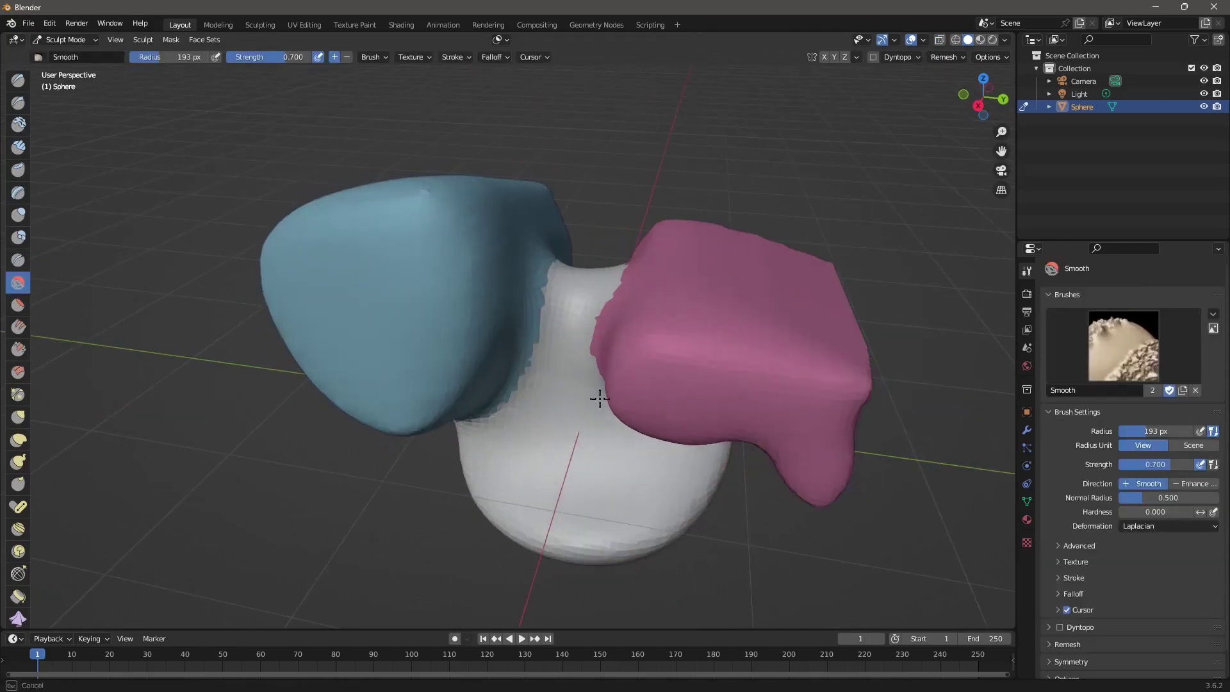
{"action": "middle_click_drag", "start_coordinate": [598, 393], "coordinate": [389, 344]}
{"action": "mouse_move", "coordinate": [388, 344]}
{"action": "left_mouse_down"}
{"action": "mouse_move", "coordinate": [426, 255]}
{"action": "mouse_move", "coordinate": [692, 269]}
{"action": "left_mouse_up"}
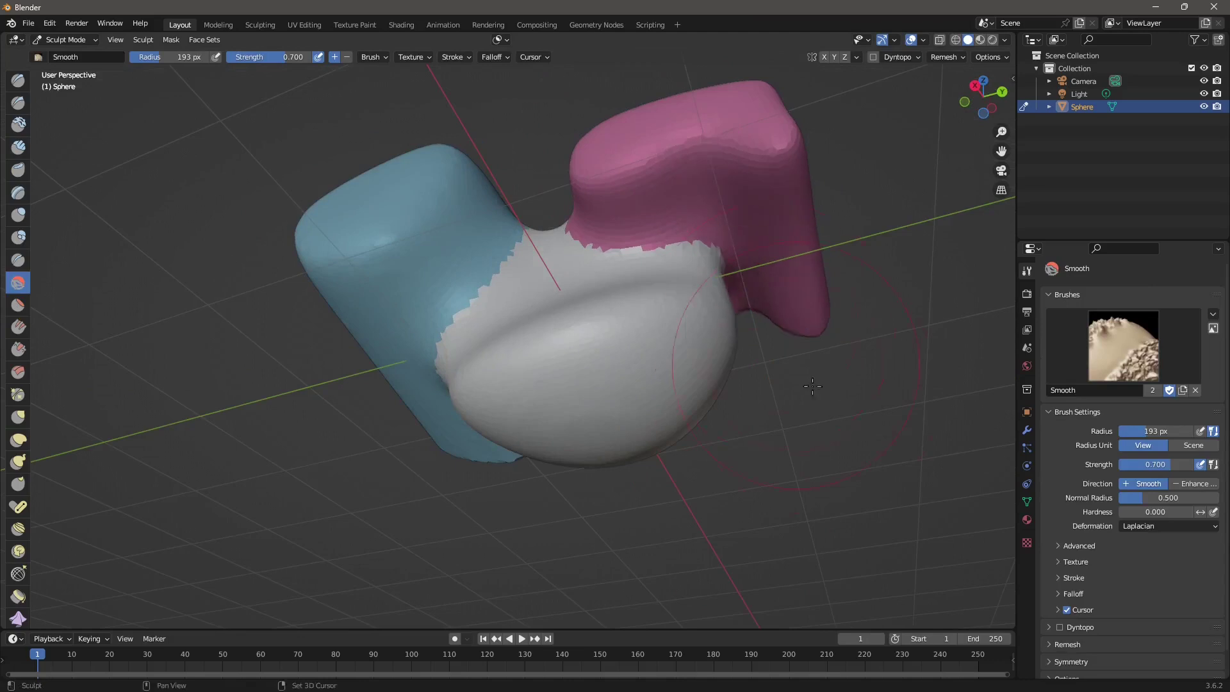
{"action": "mouse_move", "coordinate": [692, 269]}
{"action": "middle_mouse_down"}
{"action": "mouse_move", "coordinate": [241, 351]}
{"action": "mouse_move", "coordinate": [288, 385]}
{"action": "middle_mouse_up"}
{"action": "mouse_move", "coordinate": [289, 384]}
{"action": "left_mouse_down"}
{"action": "mouse_move", "coordinate": [346, 302]}
{"action": "mouse_move", "coordinate": [480, 275]}
{"action": "mouse_move", "coordinate": [478, 373]}
{"action": "mouse_move", "coordinate": [603, 346]}
{"action": "left_mouse_up"}
{"action": "middle_click_drag", "start_coordinate": [602, 346], "coordinate": [541, 377]}
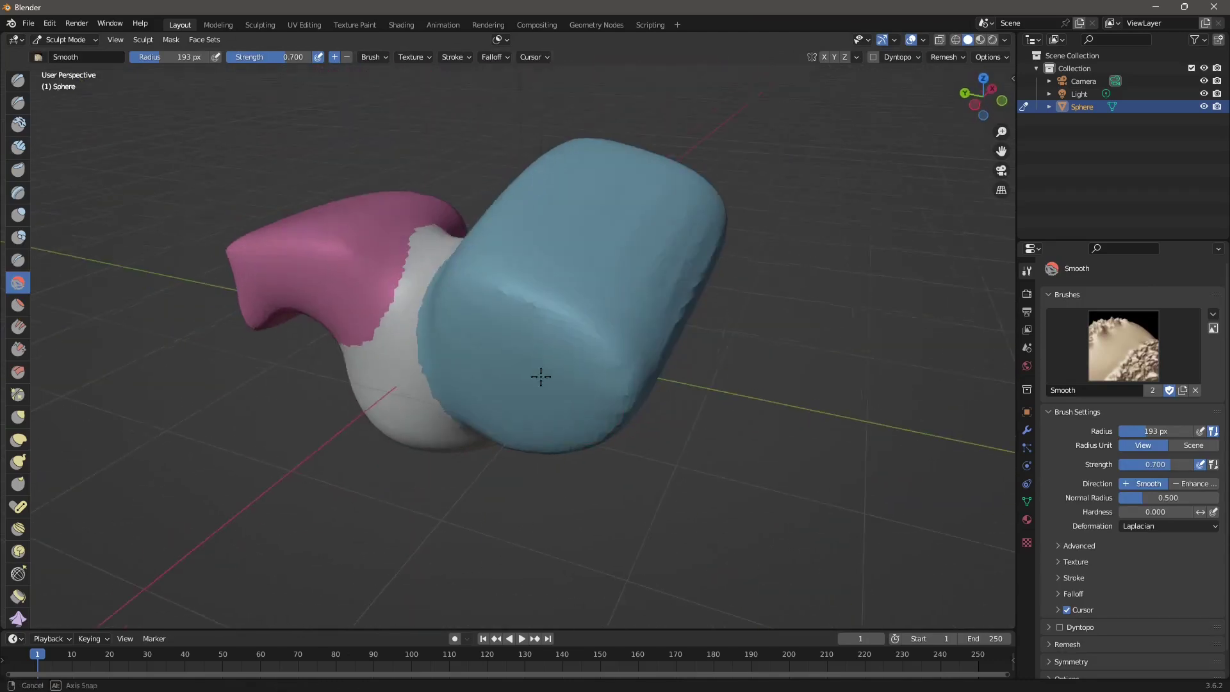
{"action": "middle_click_drag", "start_coordinate": [499, 423], "coordinate": [509, 412]}
{"action": "middle_click_drag", "start_coordinate": [512, 269], "coordinate": [467, 470]}
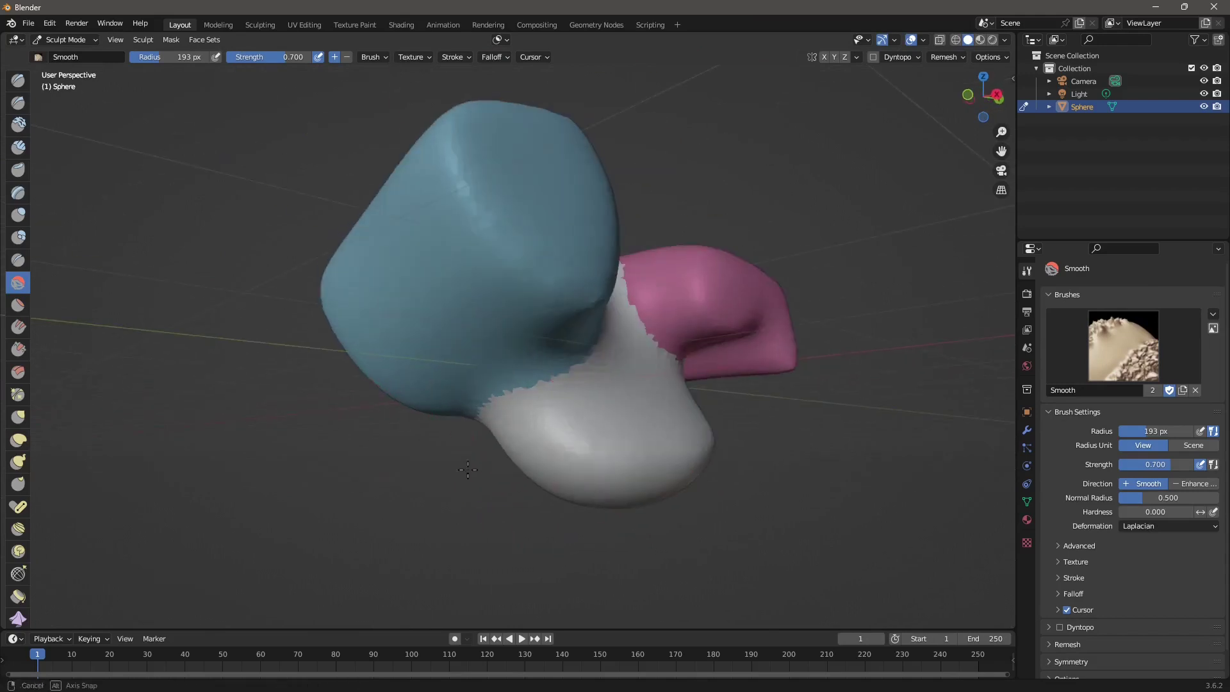
{"action": "mouse_move", "coordinate": [686, 407]}
{"action": "middle_mouse_down"}
{"action": "mouse_move", "coordinate": [651, 412]}
{"action": "mouse_move", "coordinate": [673, 445]}
{"action": "mouse_move", "coordinate": [522, 338]}
{"action": "middle_mouse_up"}
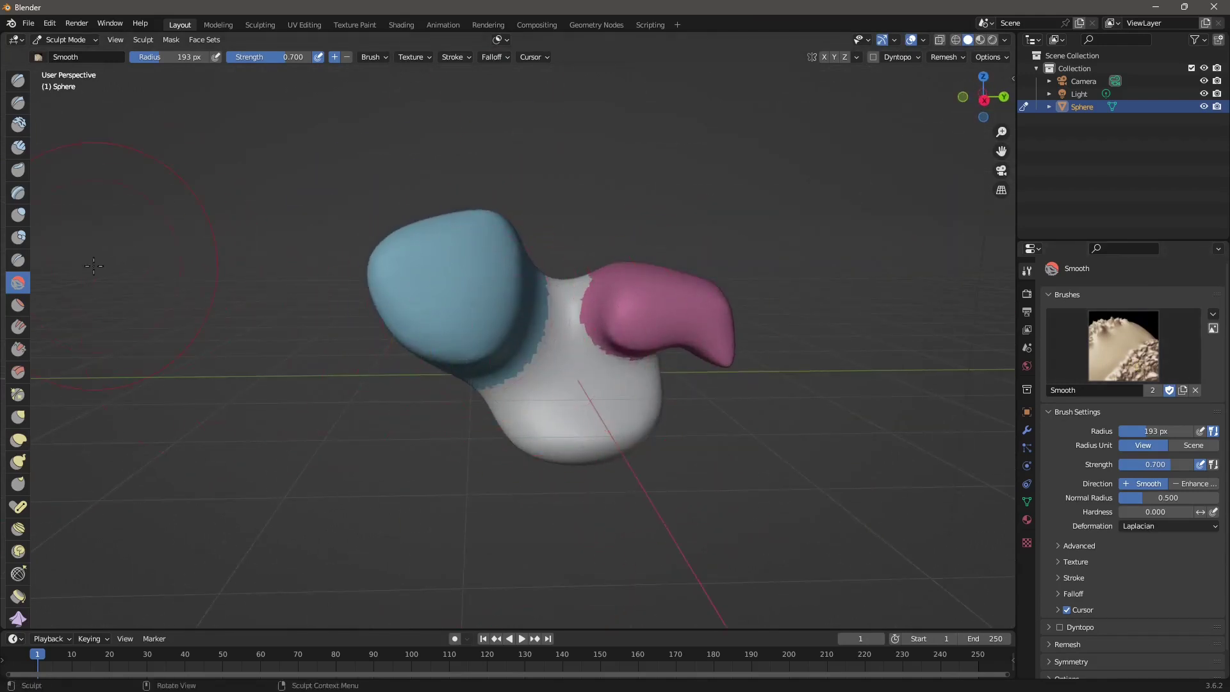
Smooth the merged mesh further, rounding off the pink shape's protruding tip and softening the blue shape
{"action": "scroll", "coordinate": [18, 420], "scroll_direction": "down", "scroll_amount": 10}
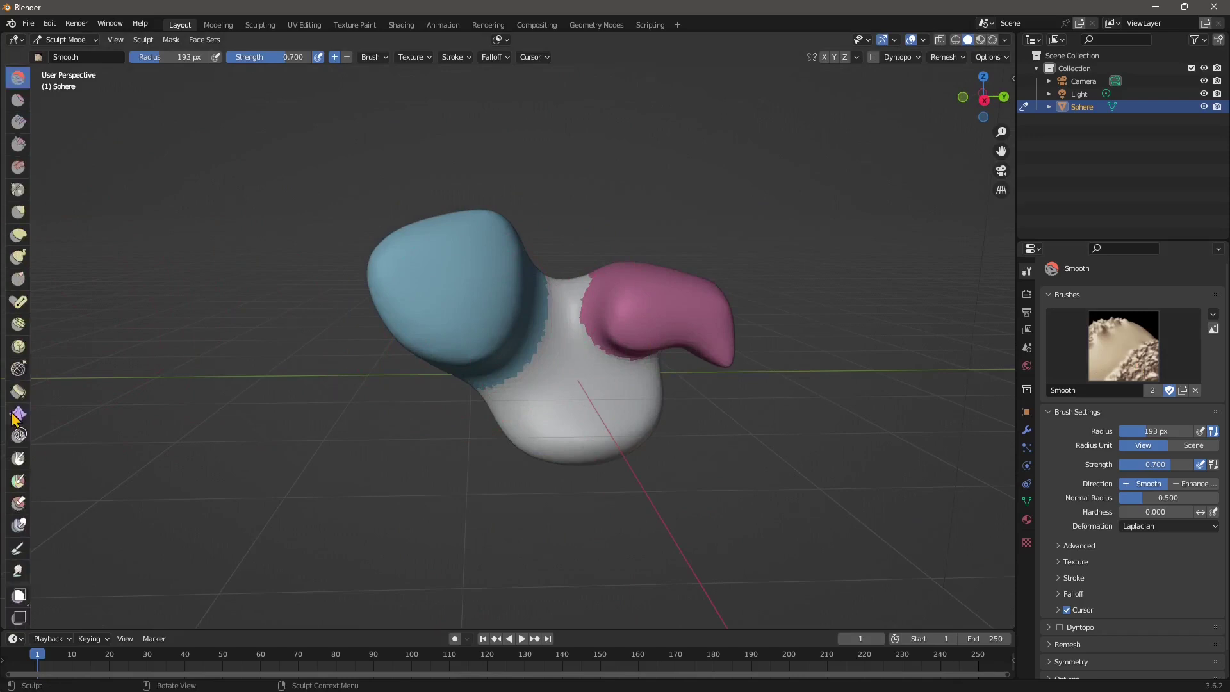
{"action": "scroll", "coordinate": [17, 511], "scroll_direction": "down", "scroll_amount": 1}
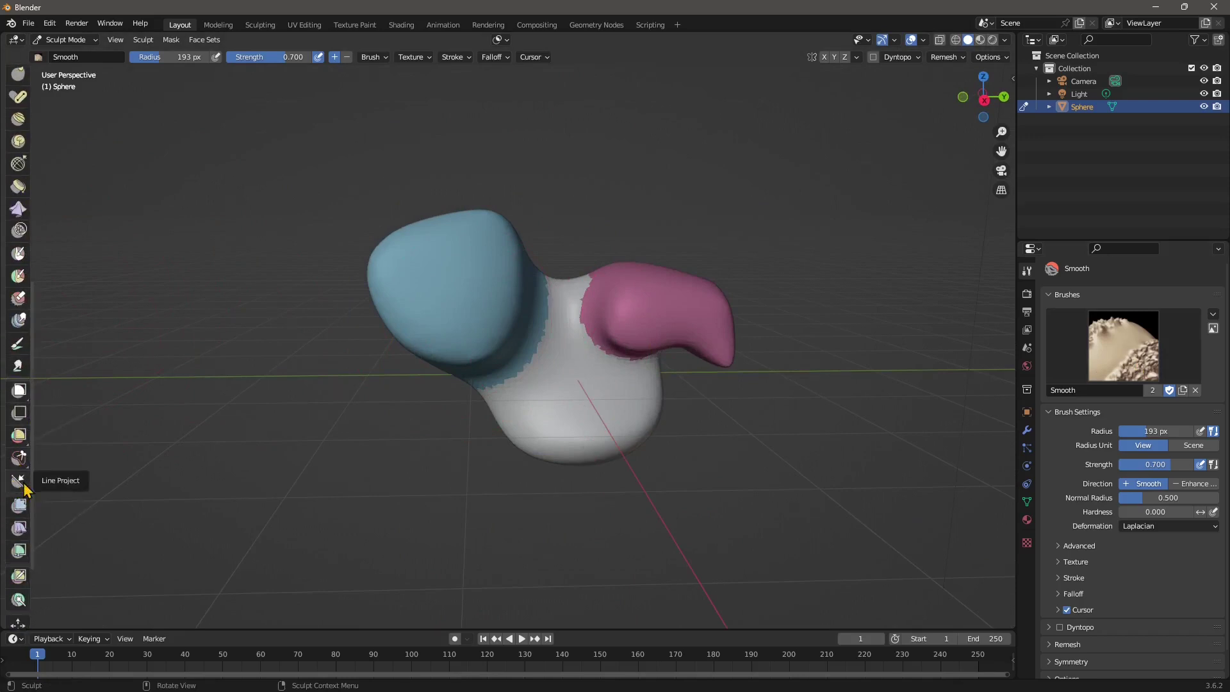
{"action": "mouse_move", "coordinate": [530, 422]}
{"action": "middle_mouse_down"}
{"action": "mouse_move", "coordinate": [670, 334]}
{"action": "mouse_move", "coordinate": [504, 259]}
{"action": "middle_mouse_up"}
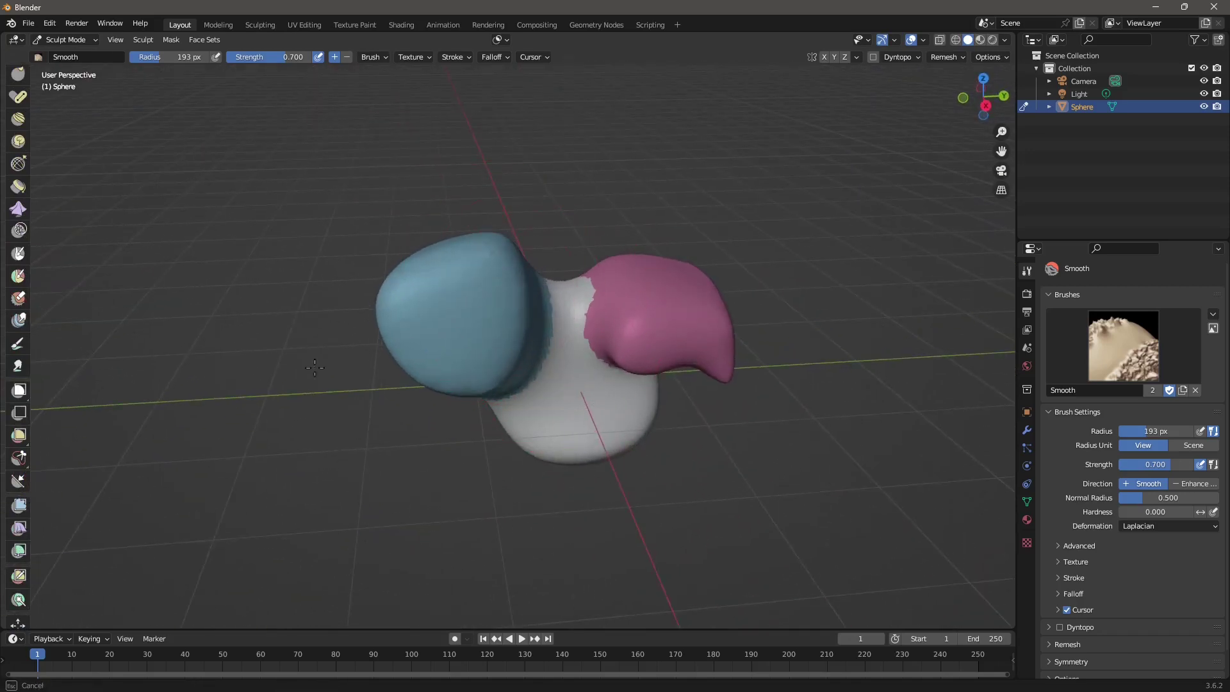
{"action": "mouse_move", "coordinate": [663, 377]}
{"action": "middle_mouse_down"}
{"action": "mouse_move", "coordinate": [795, 430]}
{"action": "mouse_move", "coordinate": [692, 329]}
{"action": "middle_mouse_up"}
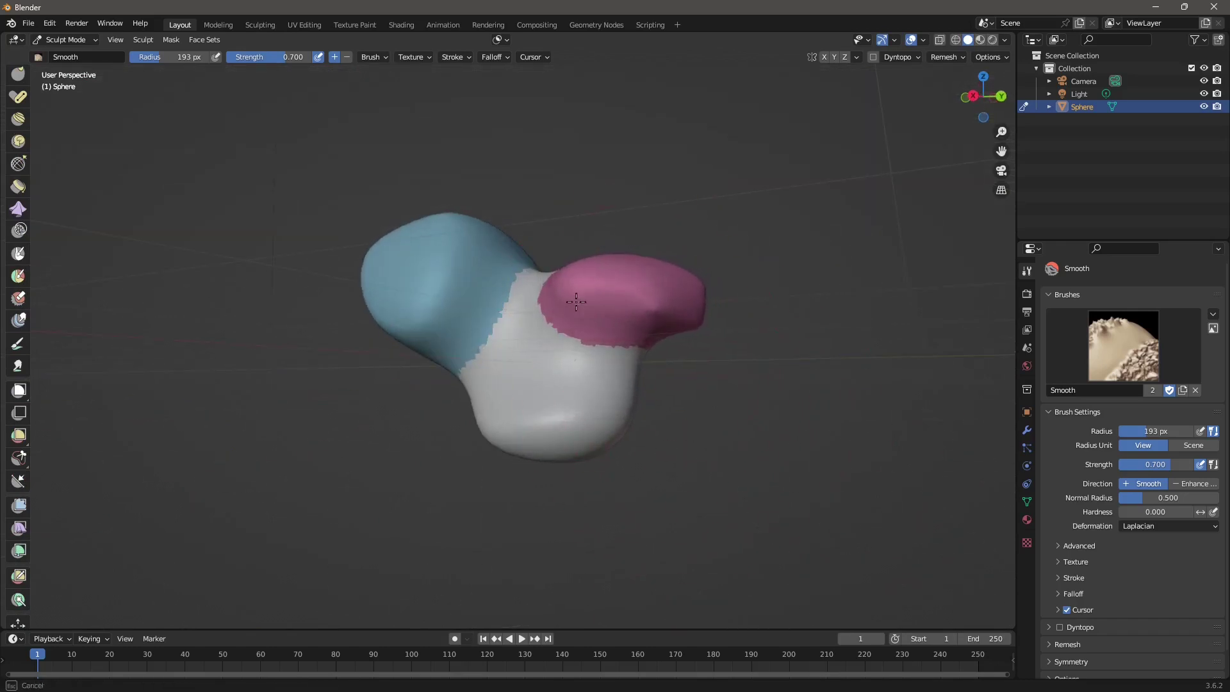
{"action": "middle_click_drag", "start_coordinate": [576, 302], "coordinate": [385, 331]}
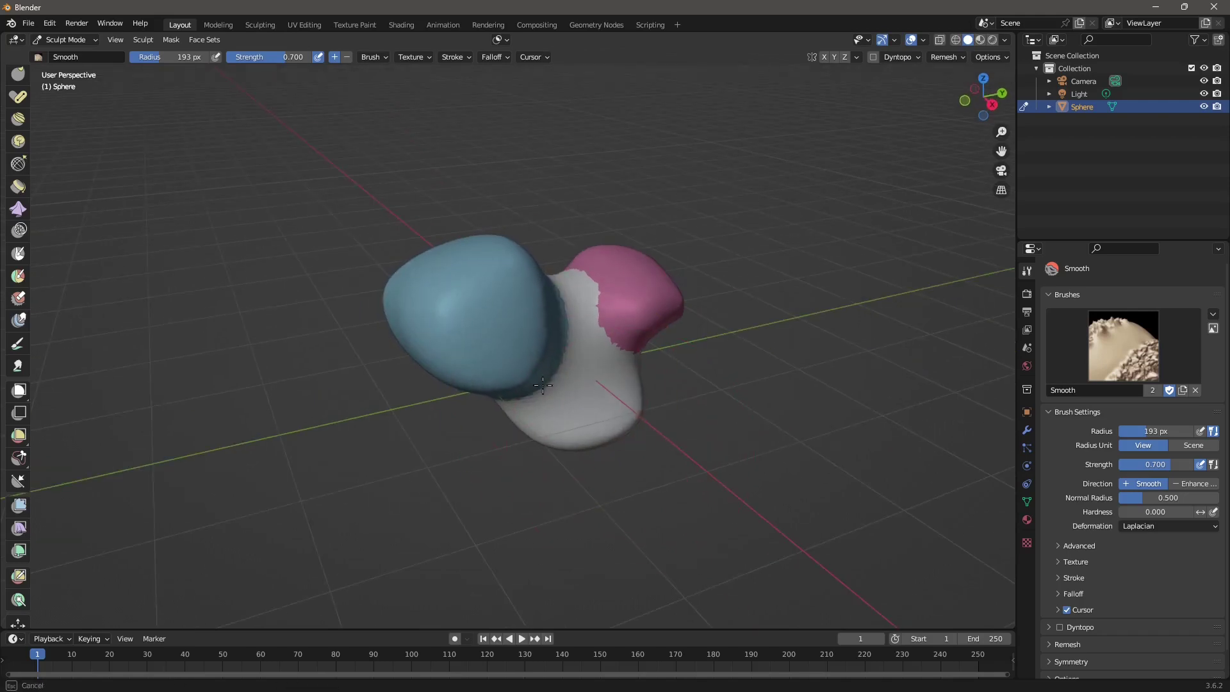
{"action": "middle_click_drag", "start_coordinate": [617, 418], "coordinate": [887, 437]}
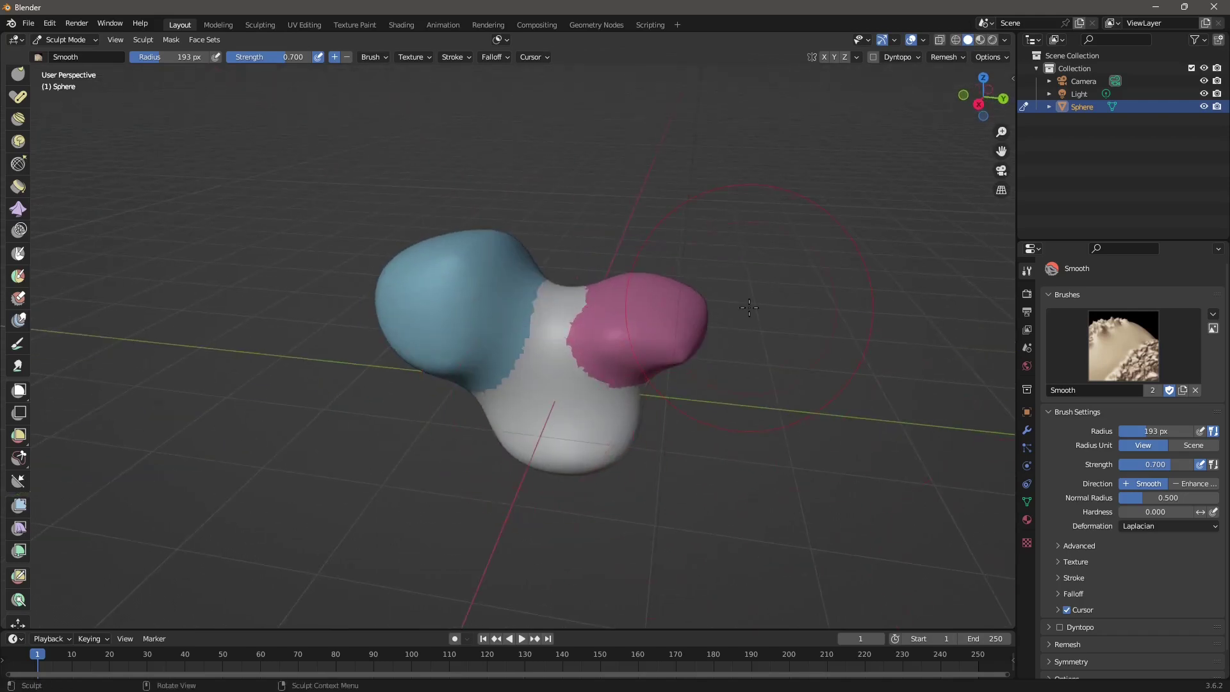